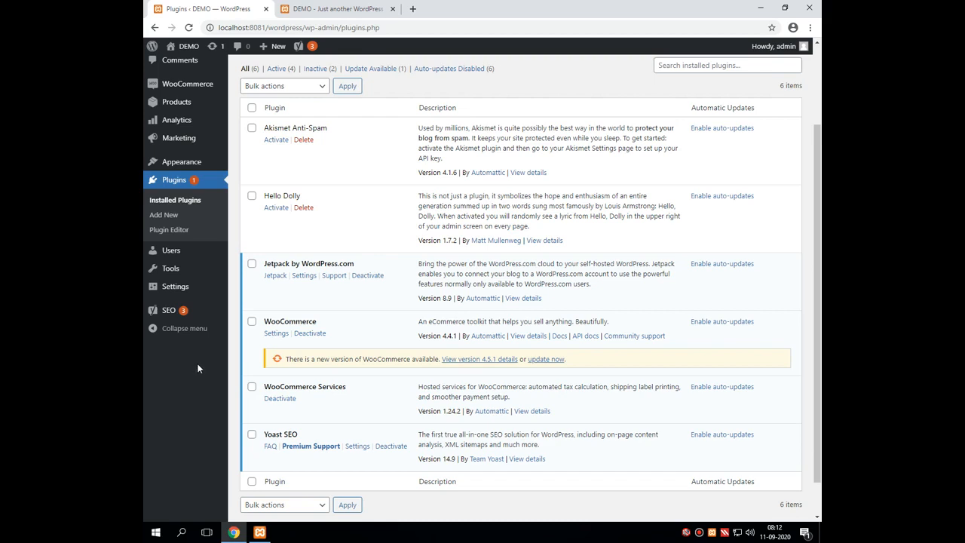
Start the Yoast SEO configuration wizard and accept the preset environment, site type, and organization or person settings.
mouse_move(301, 50)
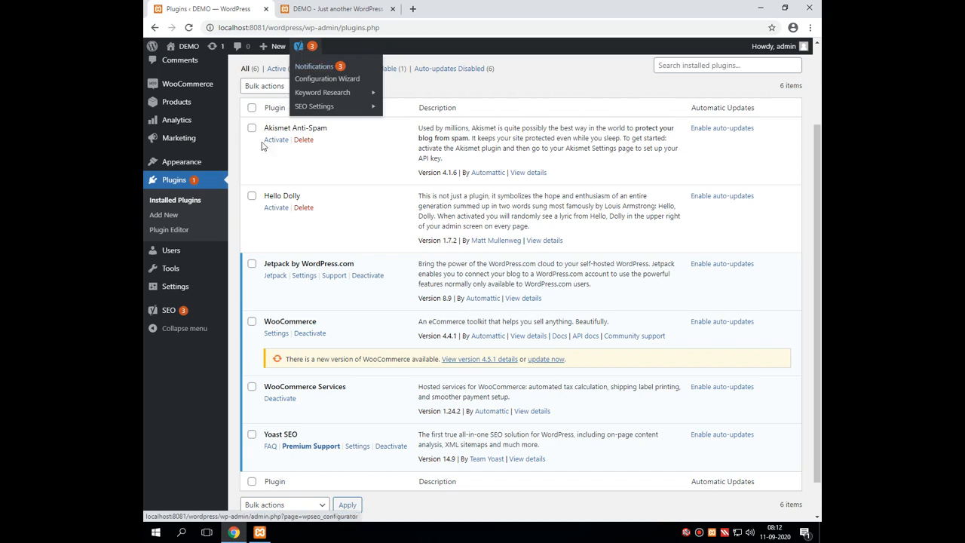
mouse_move(168, 315)
click(316, 80)
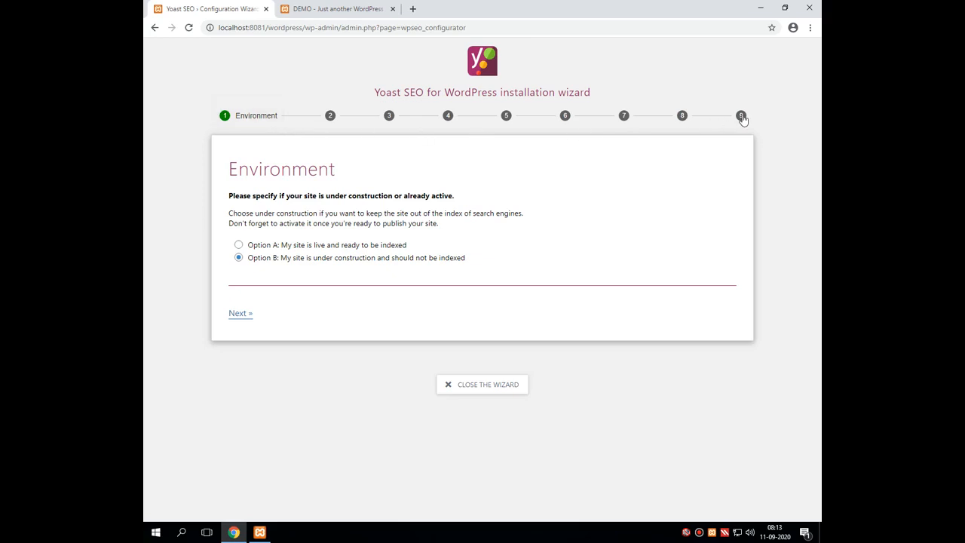
click(240, 317)
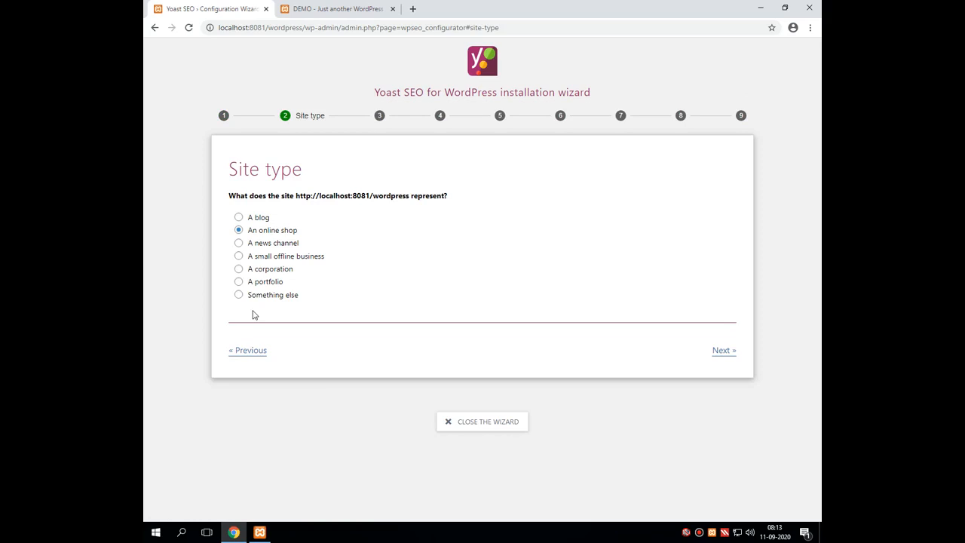
click(720, 357)
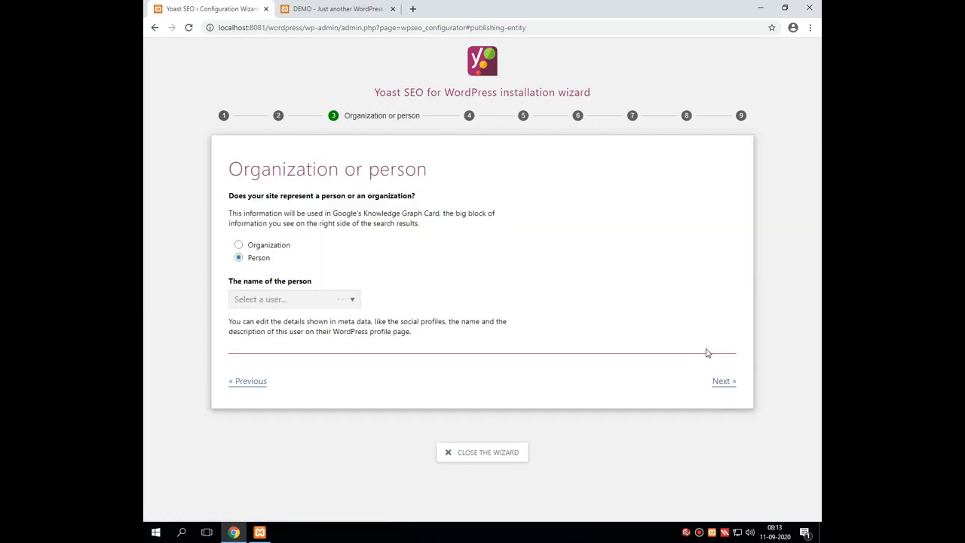
click(721, 383)
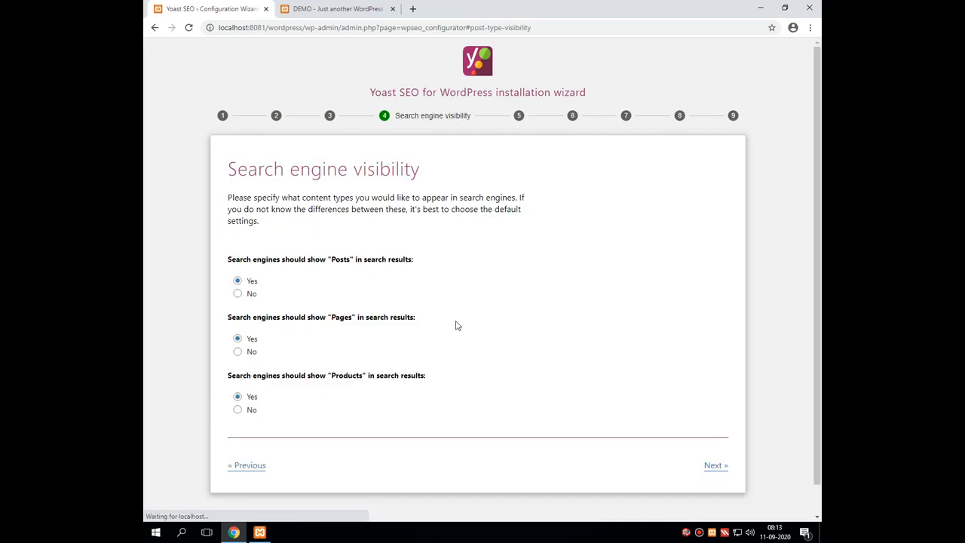
Accept the wizard's preset search engine visibility, multiple authors, title, and usage tracking settings.
scroll(456, 326, down, 1)
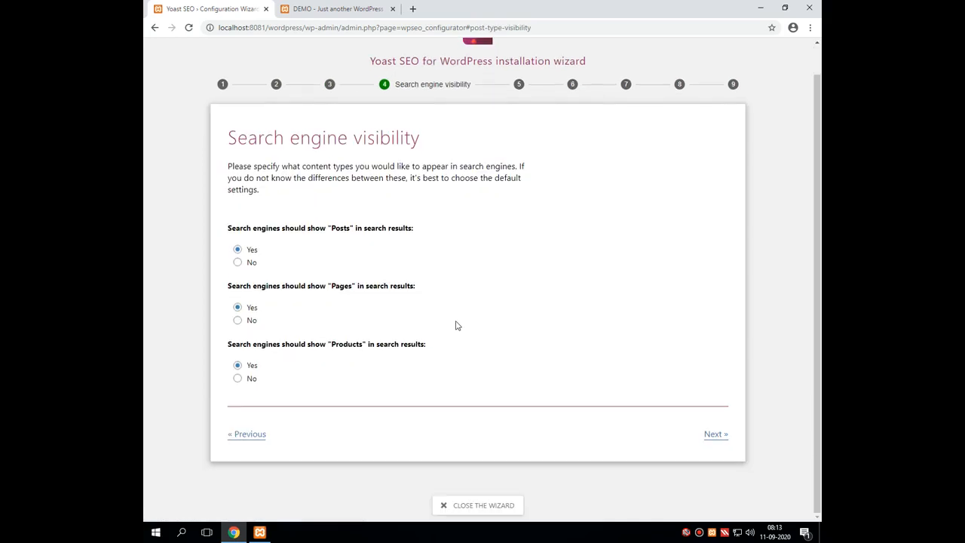
click(714, 436)
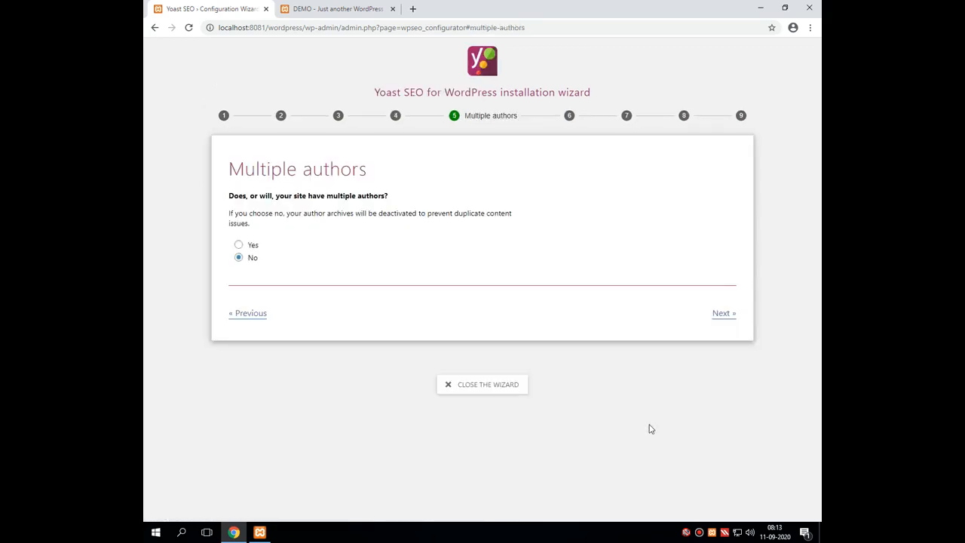
click(723, 317)
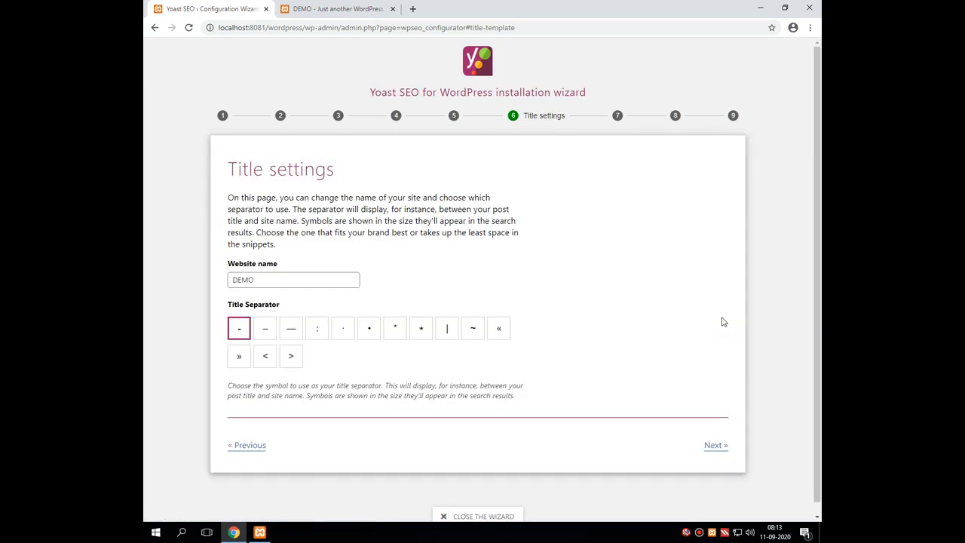
click(712, 449)
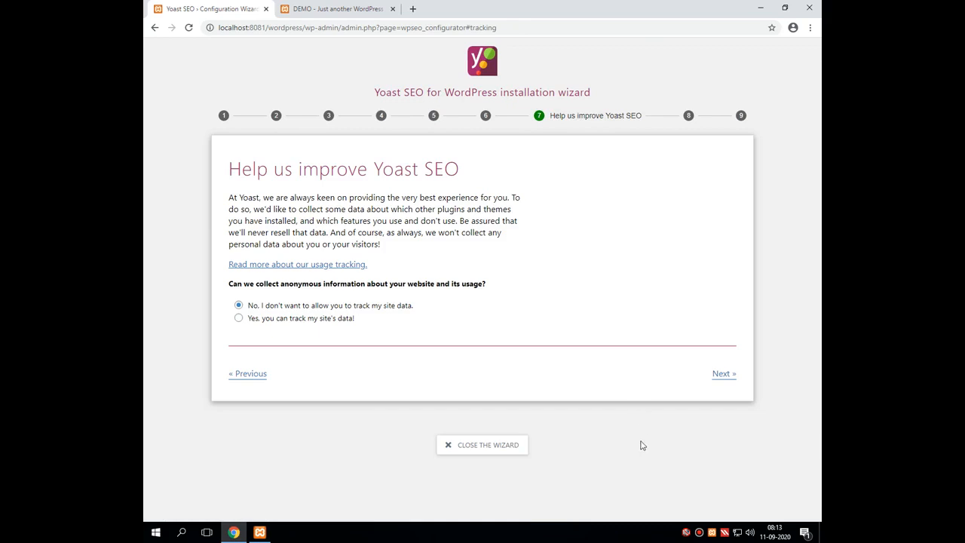
click(717, 381)
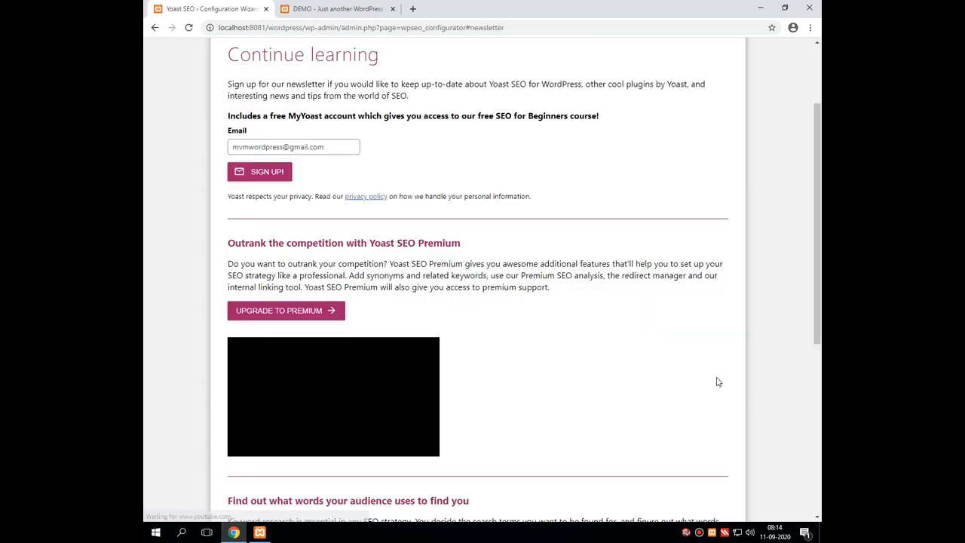
Pass the Continue learning page without signing up for the newsletter, and close the wizard from its final page.
scroll(528, 334, up, 2)
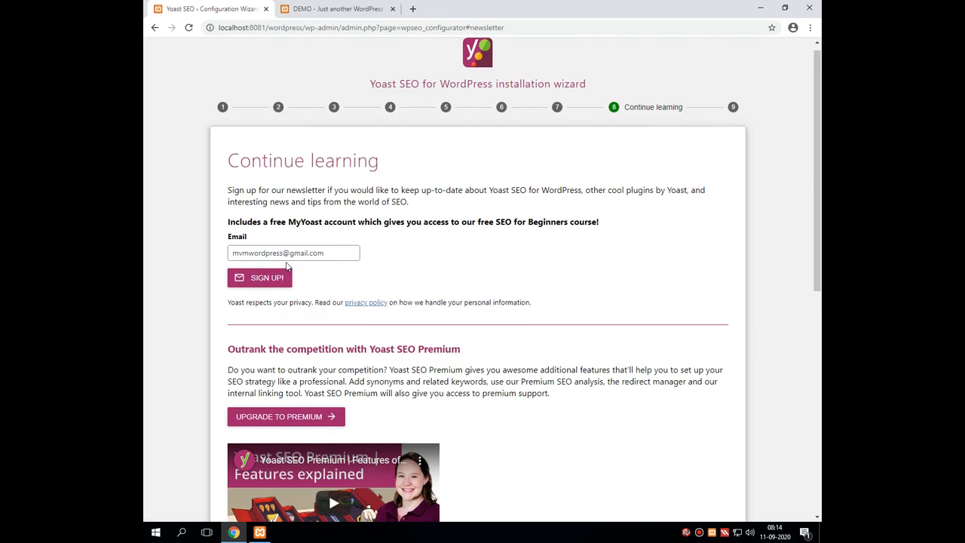
scroll(289, 267, down, 4)
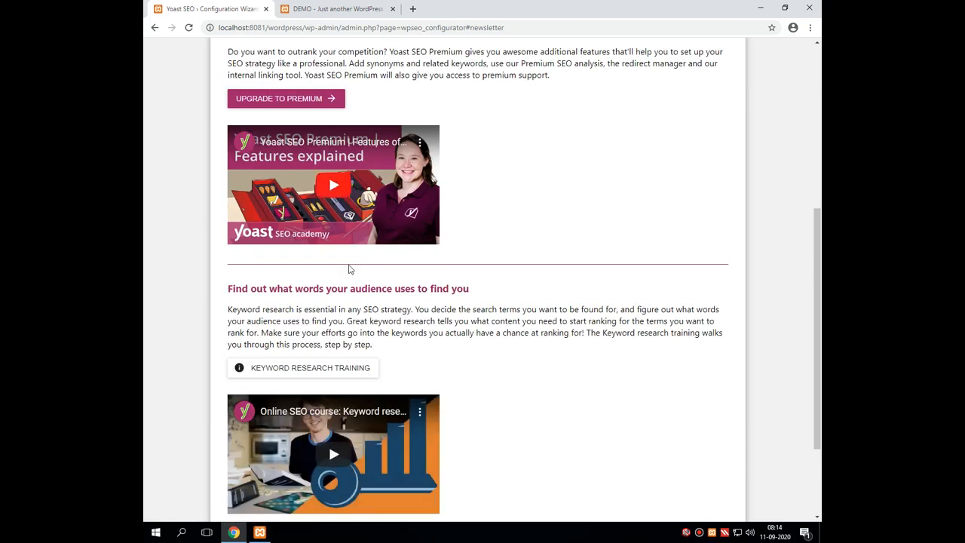
scroll(397, 270, down, 2)
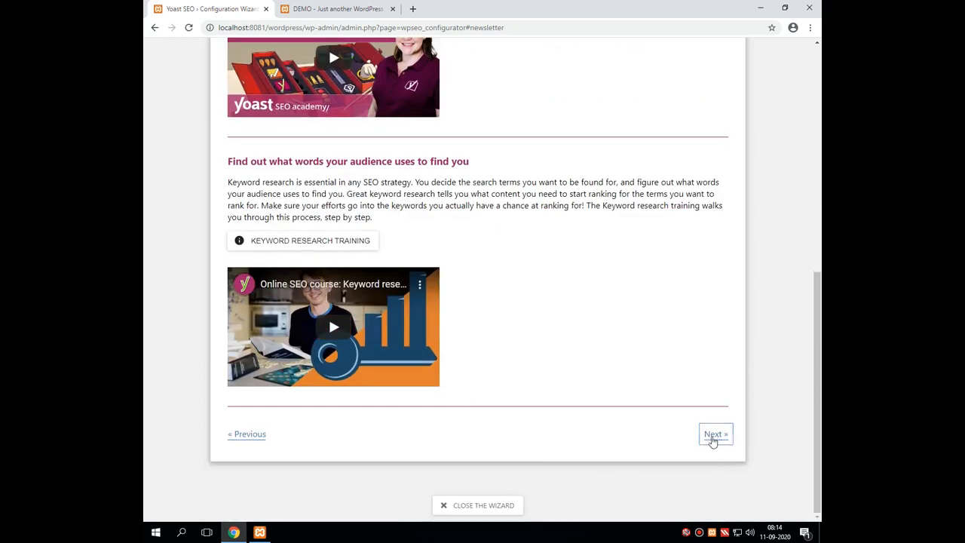
click(713, 437)
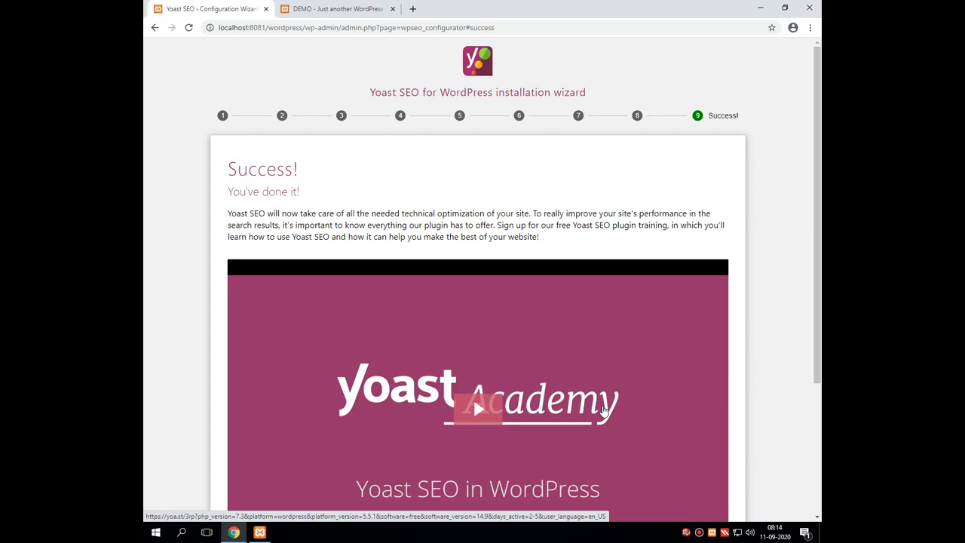
scroll(603, 412, down, 3)
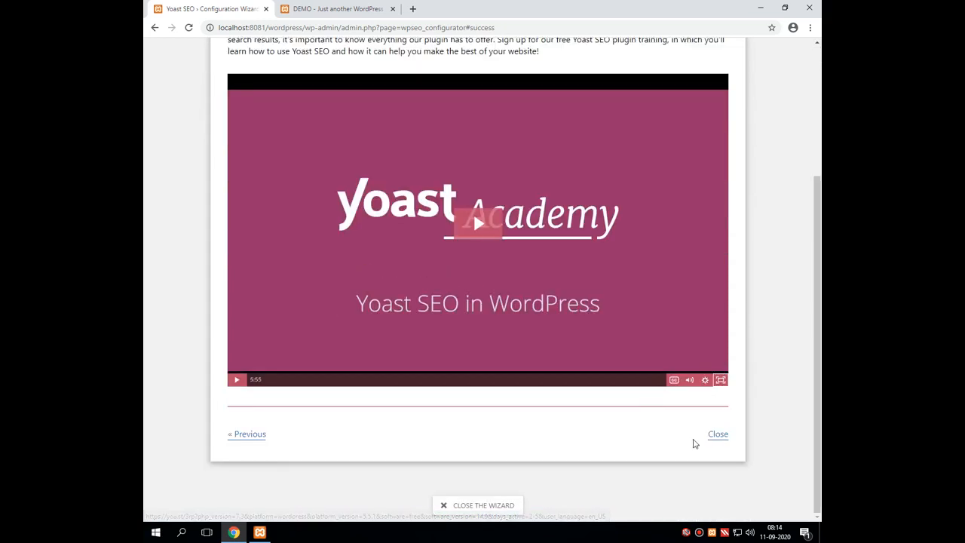
click(717, 436)
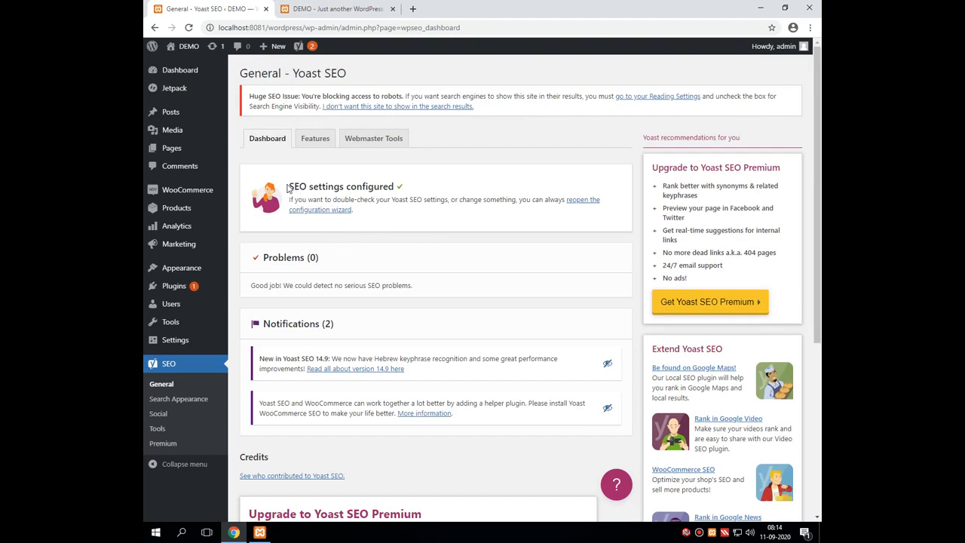
Highlight the "SEO settings configured" heading on the Yoast SEO dashboard.
drag(295, 186, 402, 194)
click(287, 188)
drag(287, 188, 399, 188)
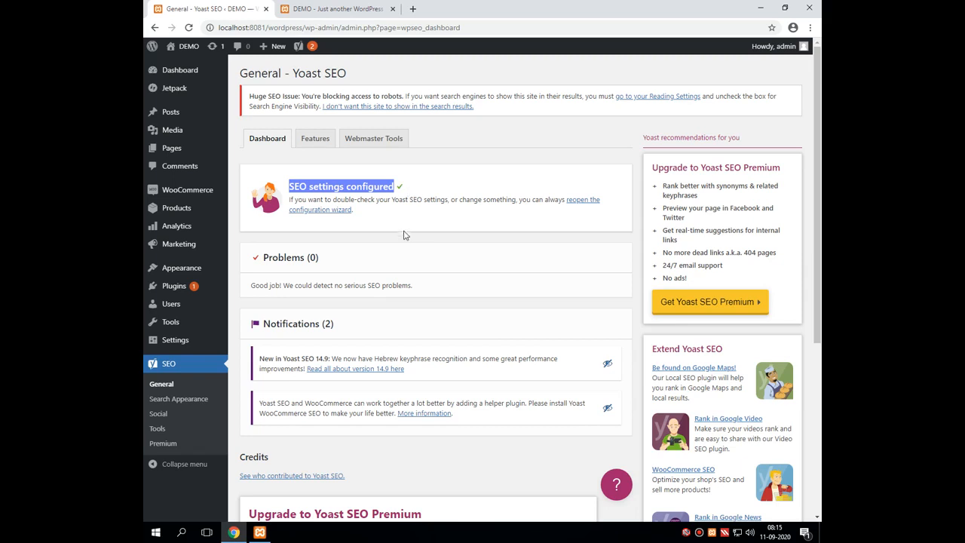
Hide both the Yoast SEO 14.9 and the WooCommerce helper plugin notifications on the Yoast SEO dashboard.
scroll(403, 238, down, 1)
scroll(403, 238, down, 1)
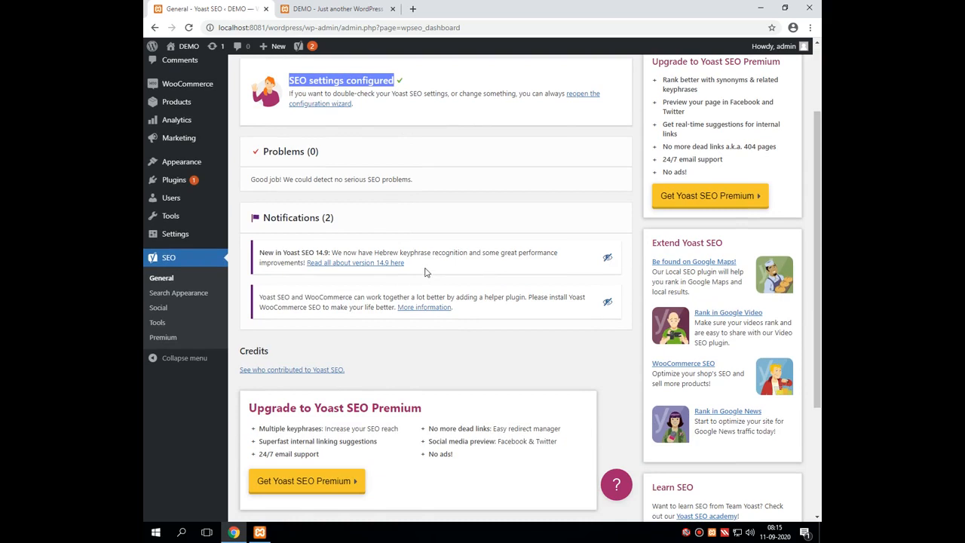
click(608, 258)
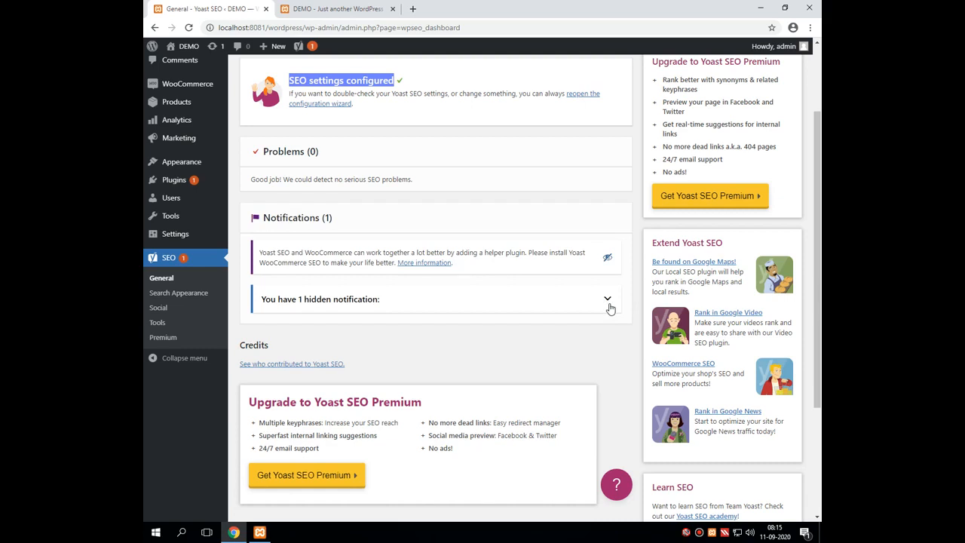
click(608, 259)
Open Yoast's Keyword research training link in a new tab and view the page.
mouse_move(309, 54)
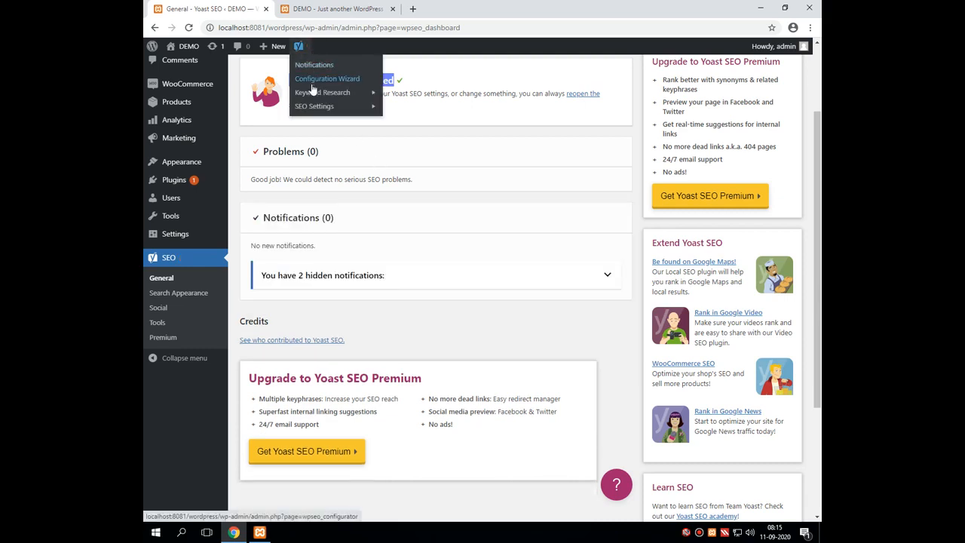
mouse_move(315, 95)
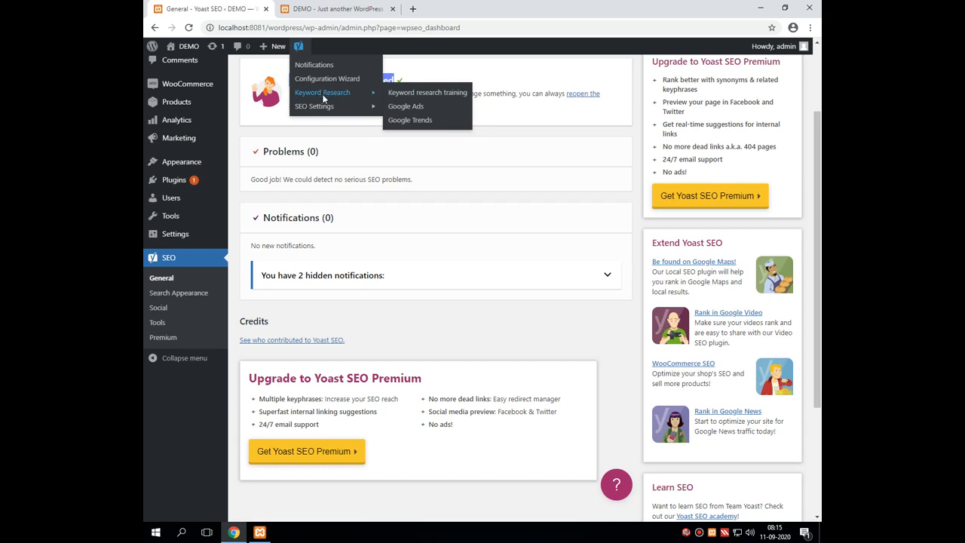
scroll(321, 106, up, 2)
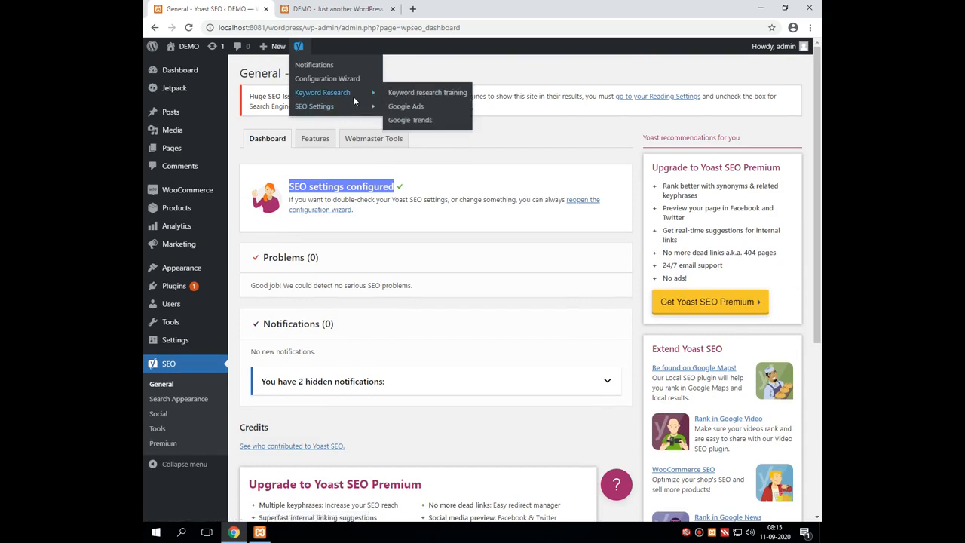
right_click(421, 96)
click(428, 102)
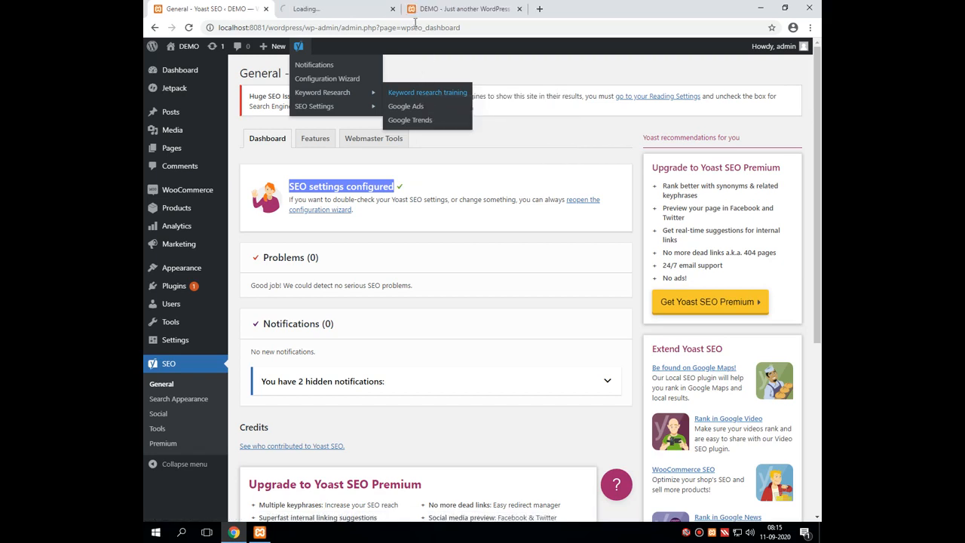
click(324, 6)
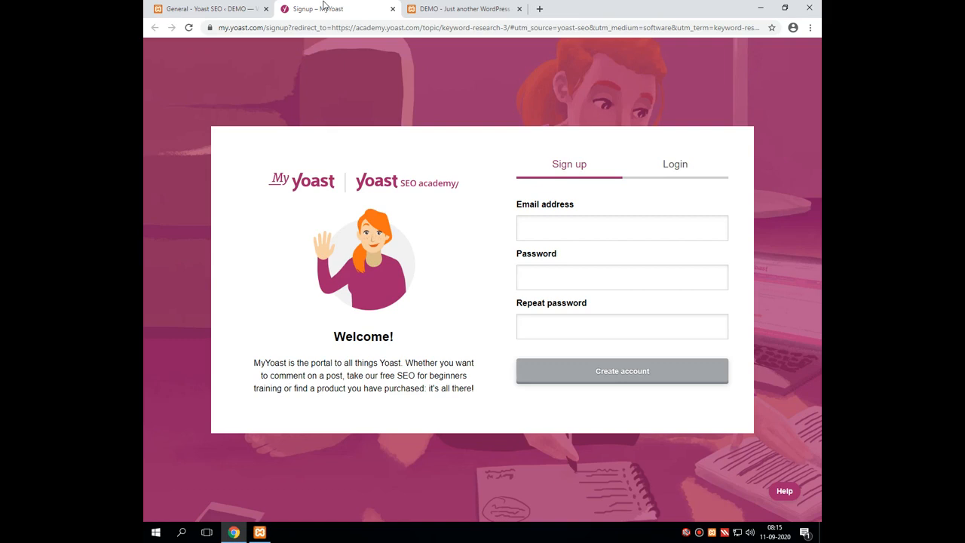
Open the MyYoast login form, fill in the account e-mail, and go back to the sign-up page without logging in.
click(692, 175)
click(534, 228)
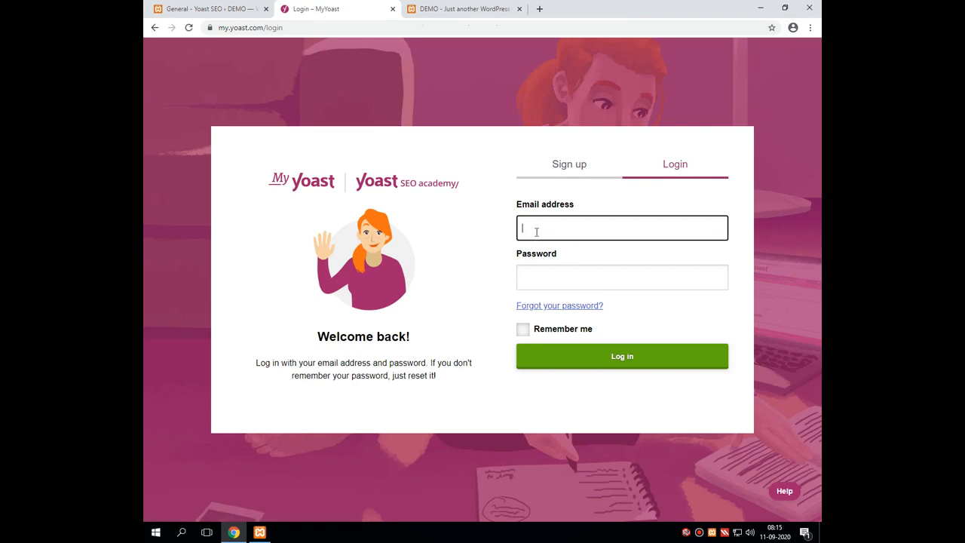
click(540, 294)
click(543, 280)
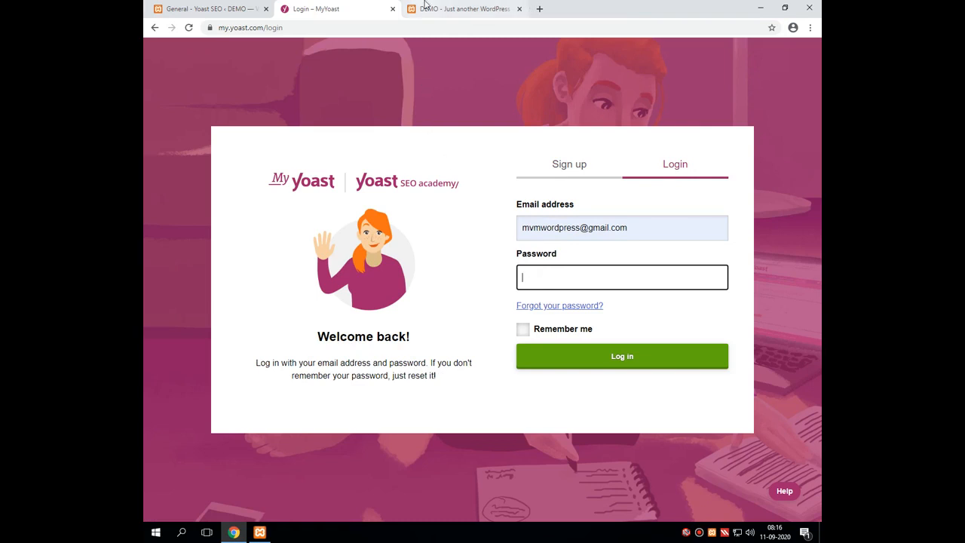
click(316, 9)
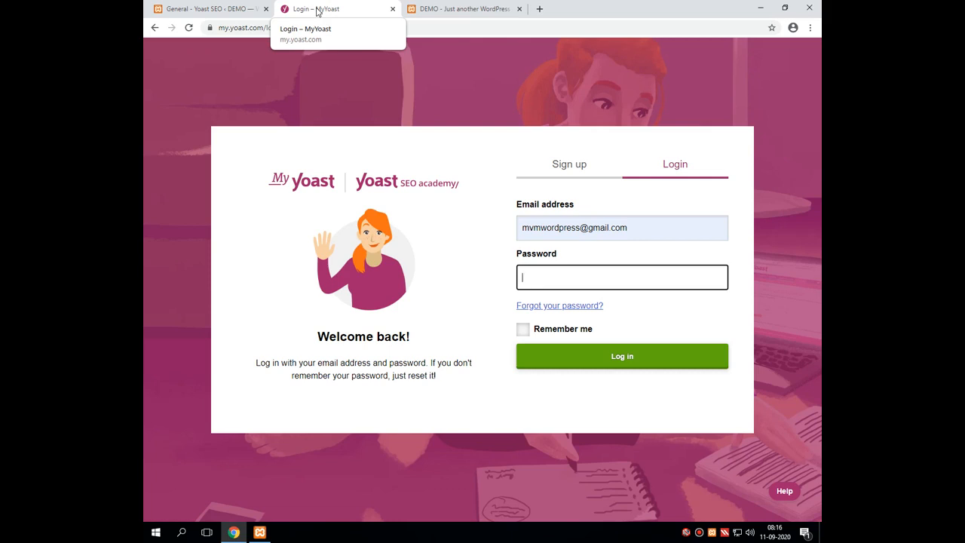
click(155, 27)
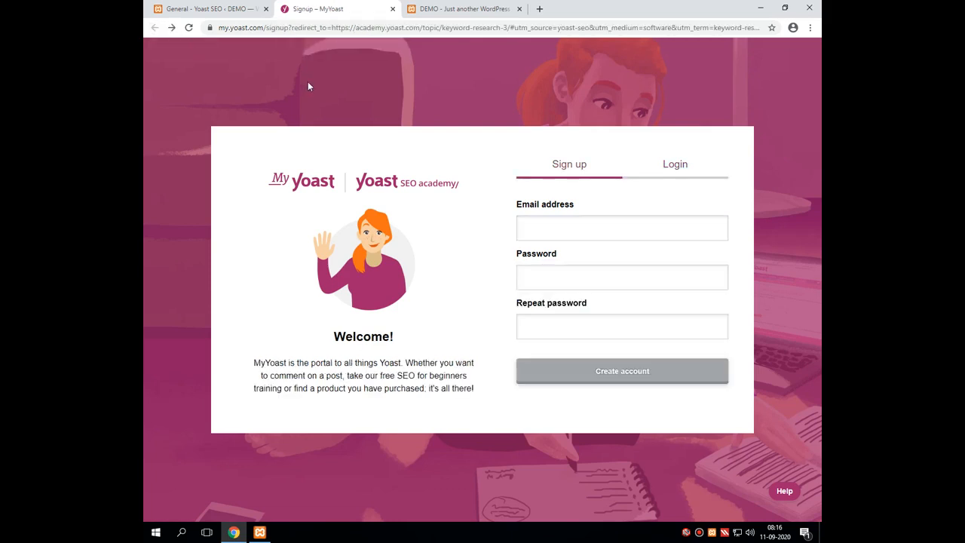
Open the Google Ads link from Yoast's keyword research options on the WordPress dashboard and close the MyYoast tab.
click(241, 11)
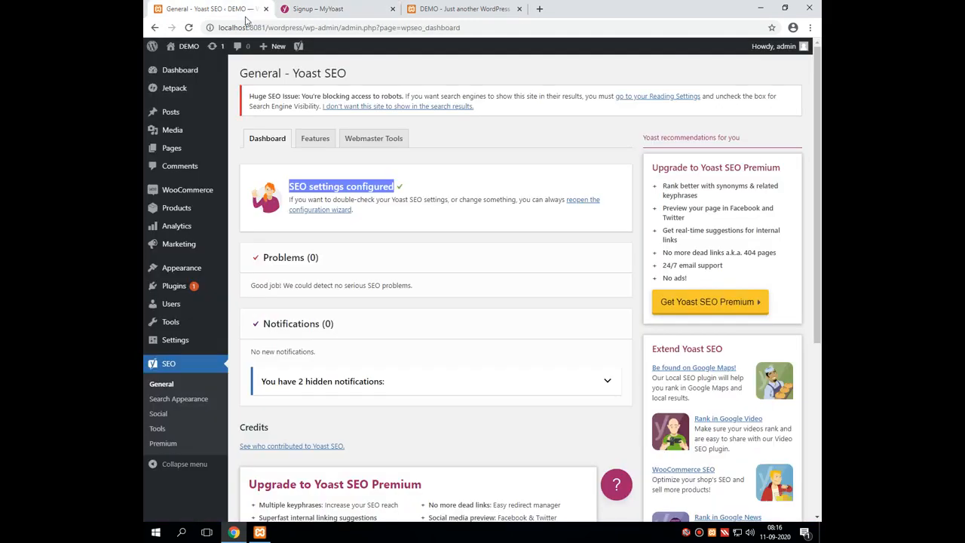
mouse_move(303, 55)
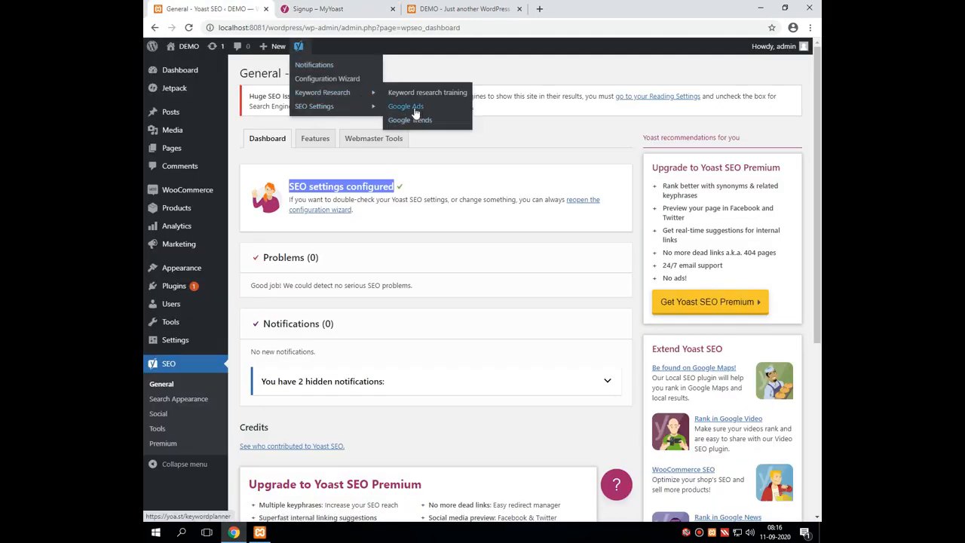
click(414, 110)
click(519, 9)
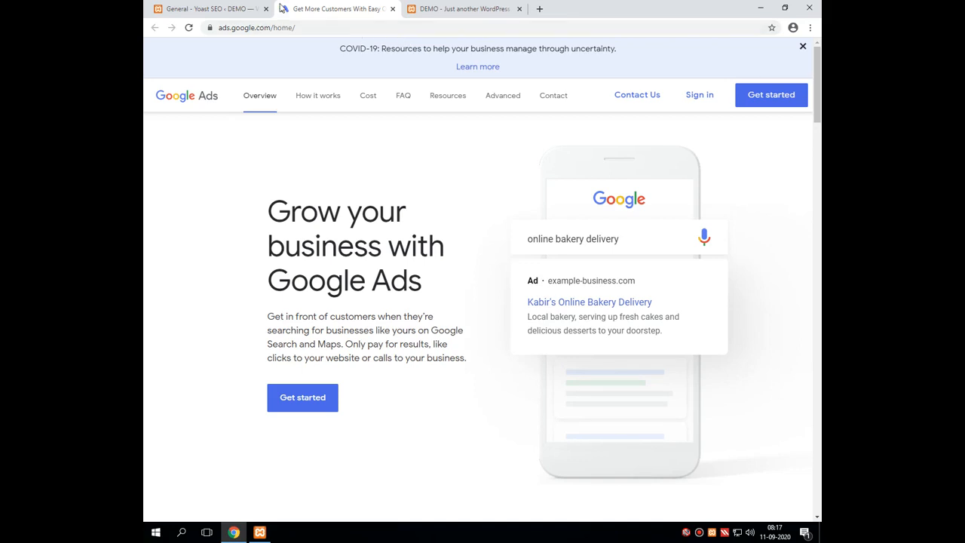
Return to the WordPress dashboard, open Yoast's Google Trends keyword research link, and close the Google Ads tab.
click(215, 9)
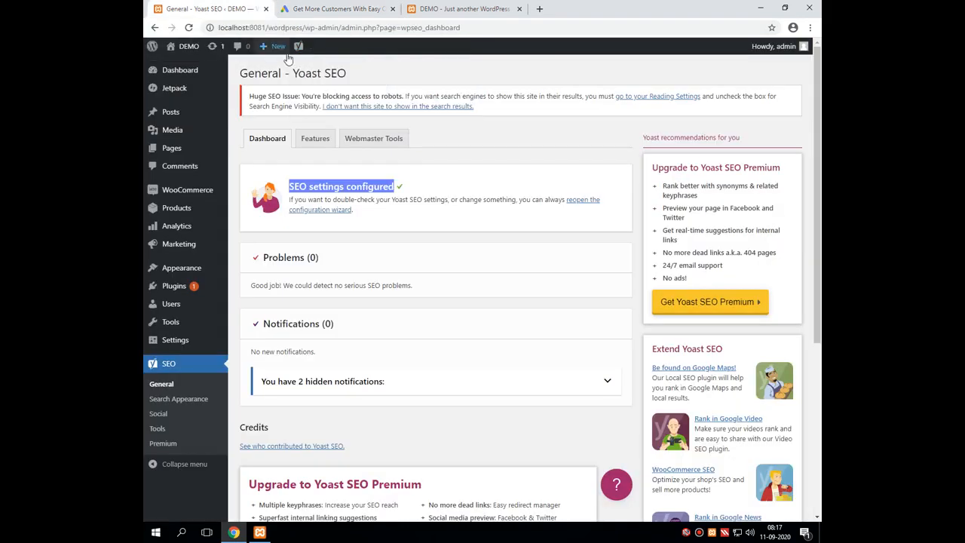
mouse_move(299, 46)
mouse_move(329, 93)
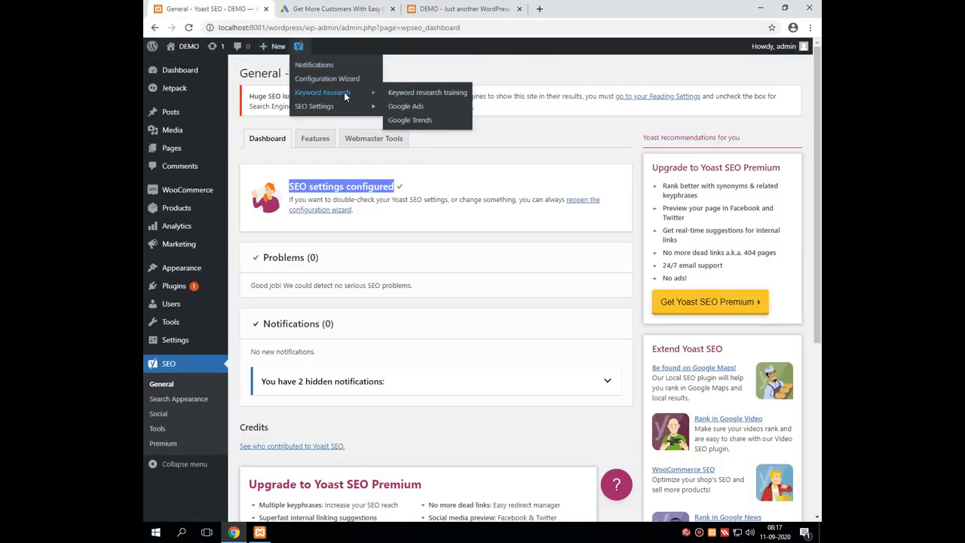
click(412, 125)
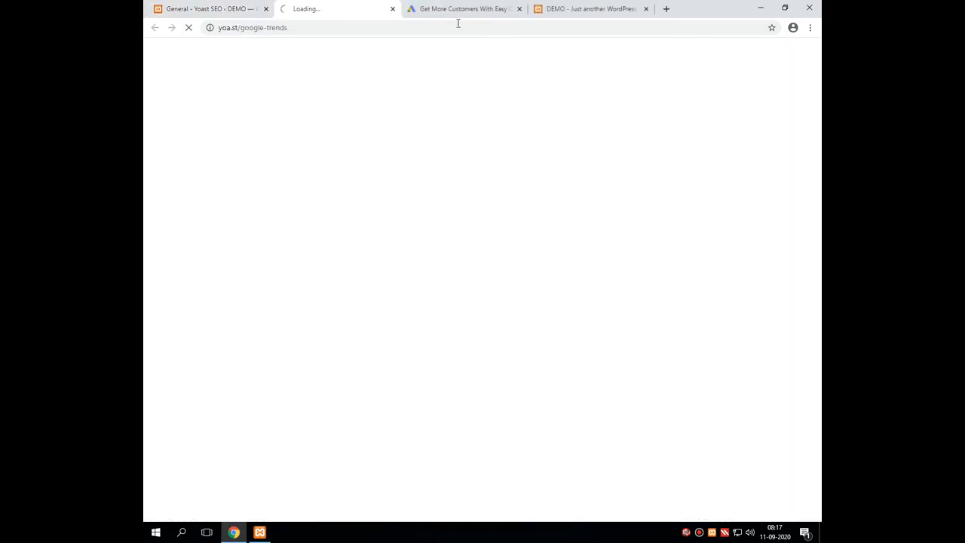
click(519, 9)
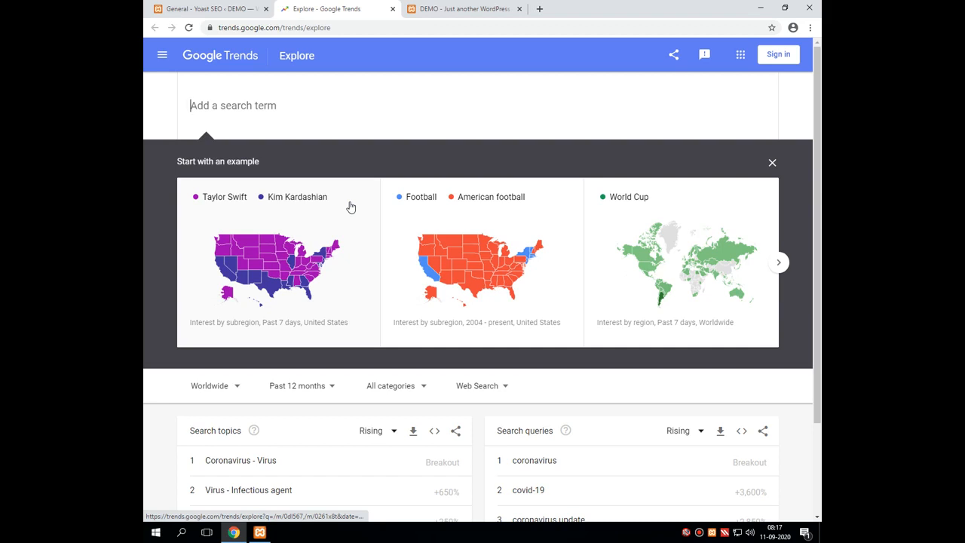
Close the Google Trends tab and open Yoast's General settings from the WordPress dashboard in a new tab.
click(207, 8)
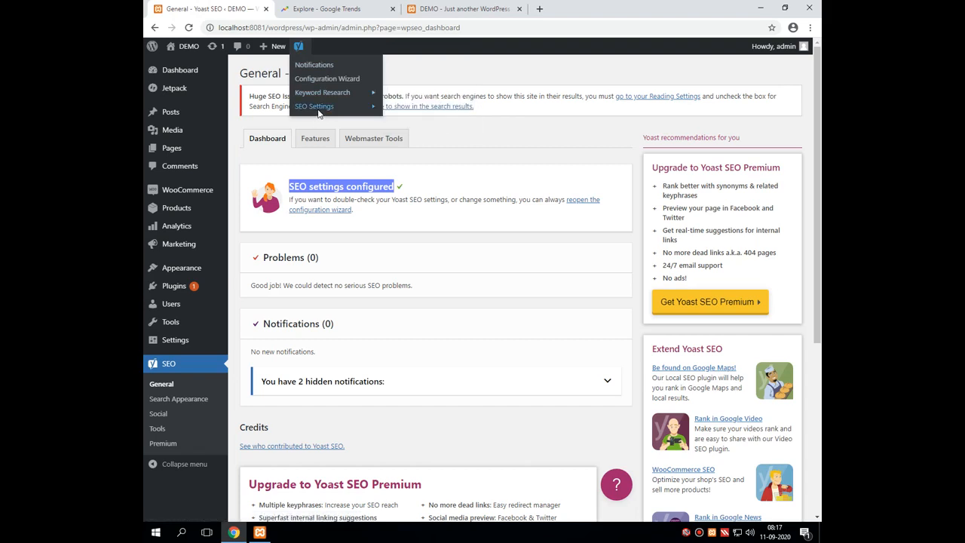
mouse_move(318, 112)
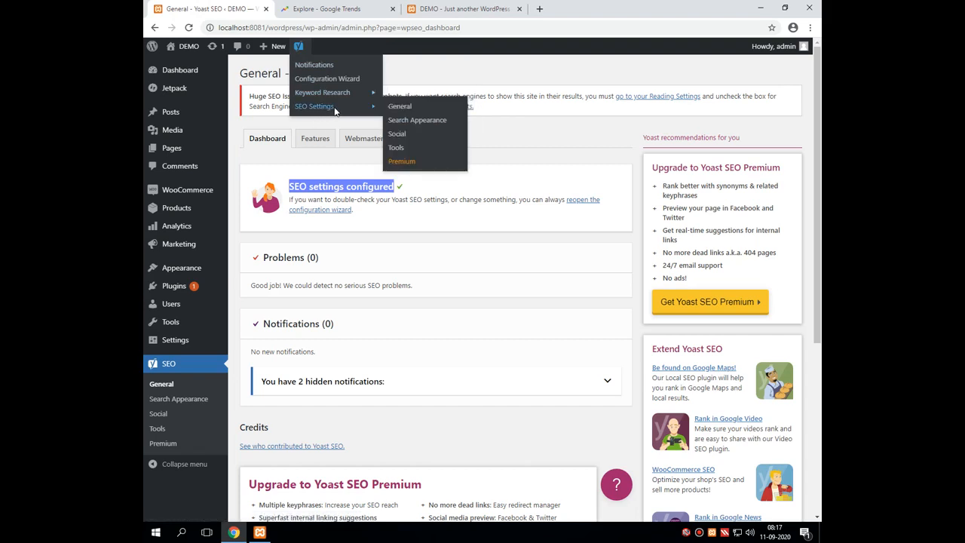
click(392, 8)
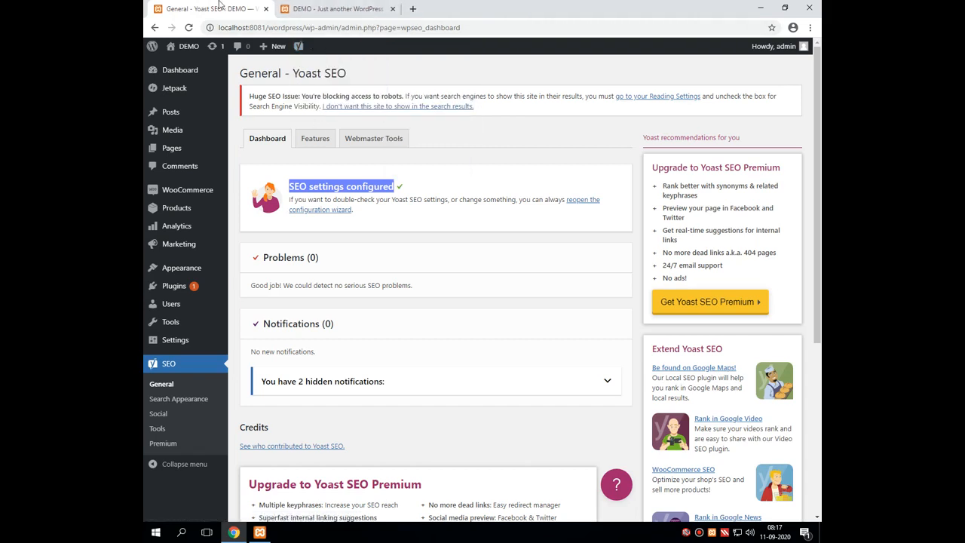
mouse_move(298, 47)
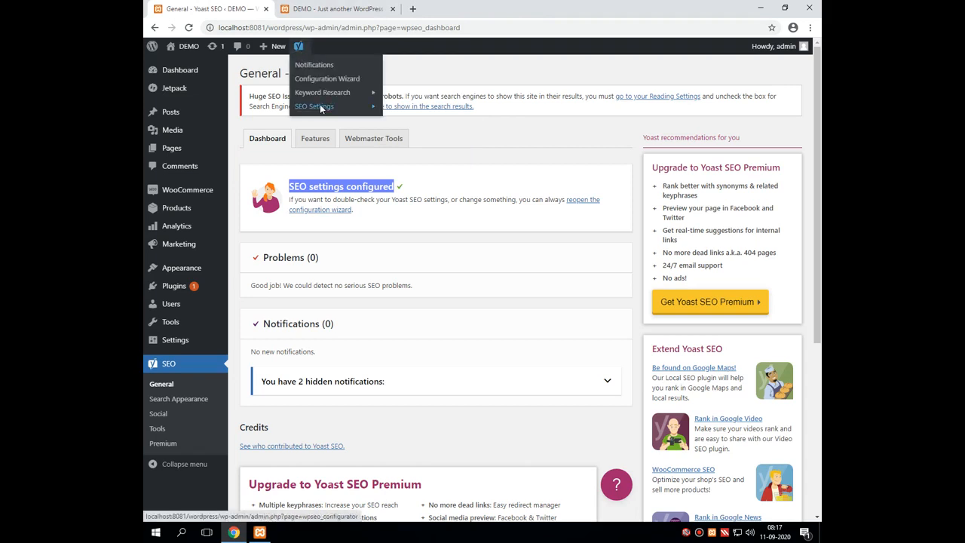
mouse_move(325, 106)
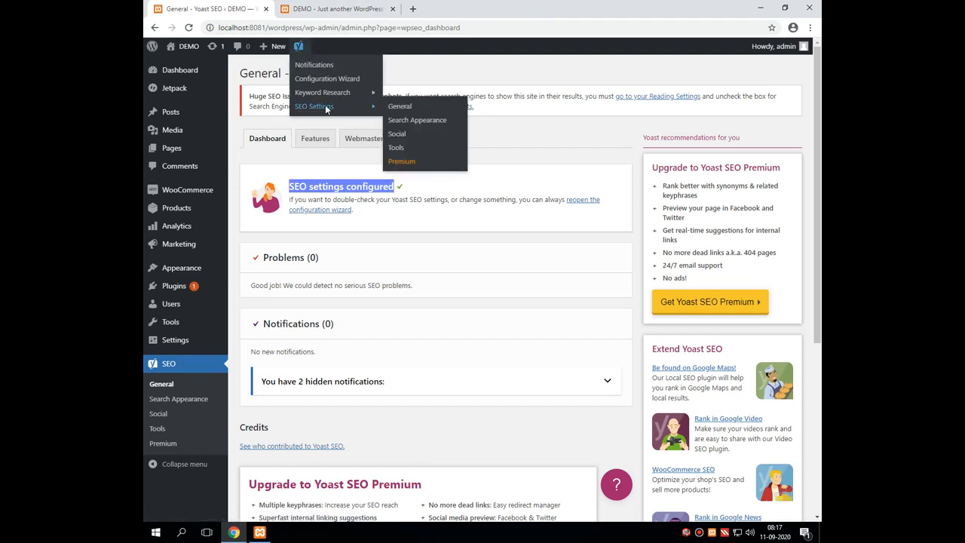
right_click(394, 110)
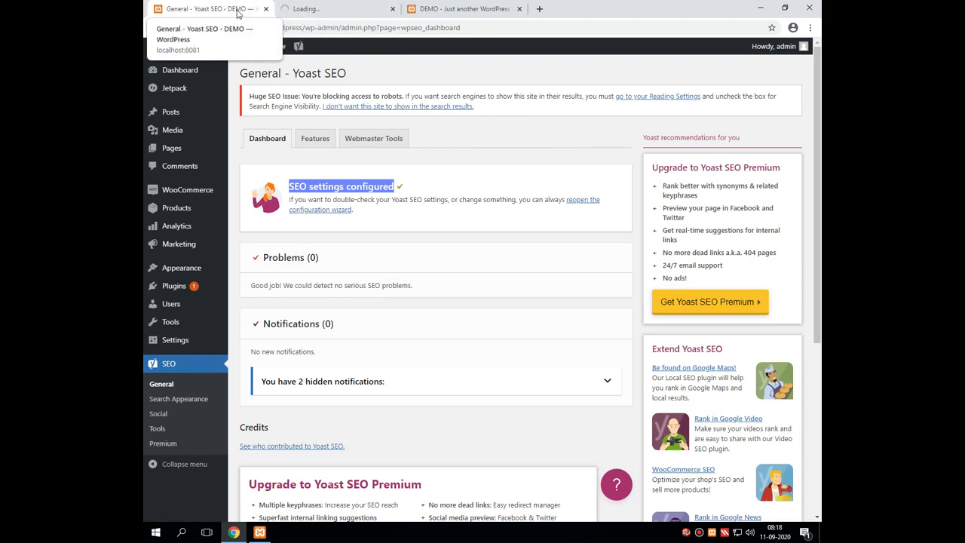
click(332, 6)
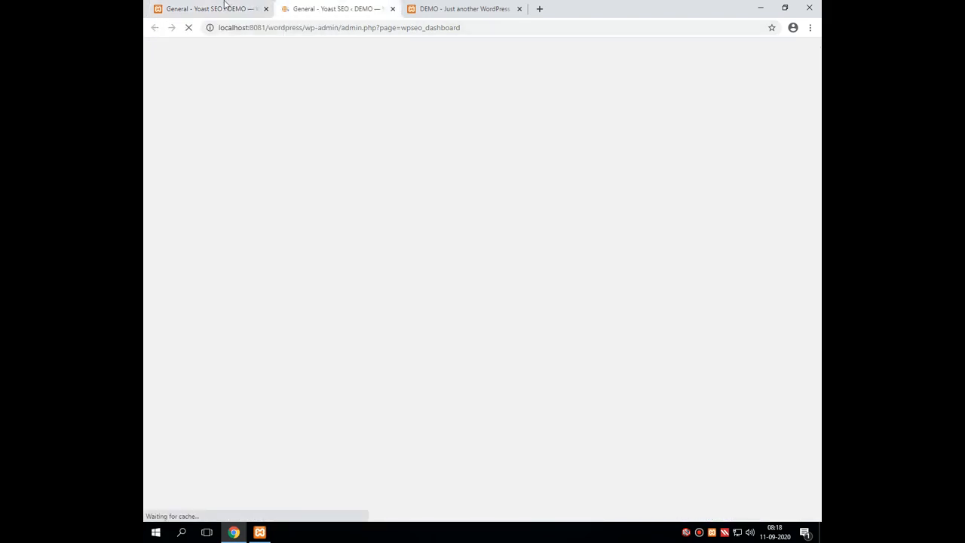
Compare Yoast's SEO Settings entries in the admin bar with the SEO section of the WordPress side menu.
mouse_move(299, 46)
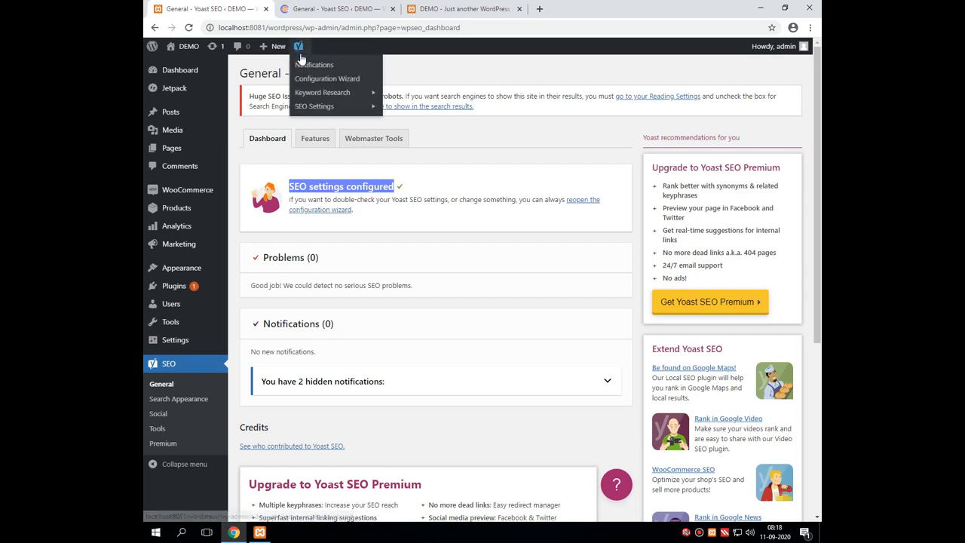
mouse_move(316, 105)
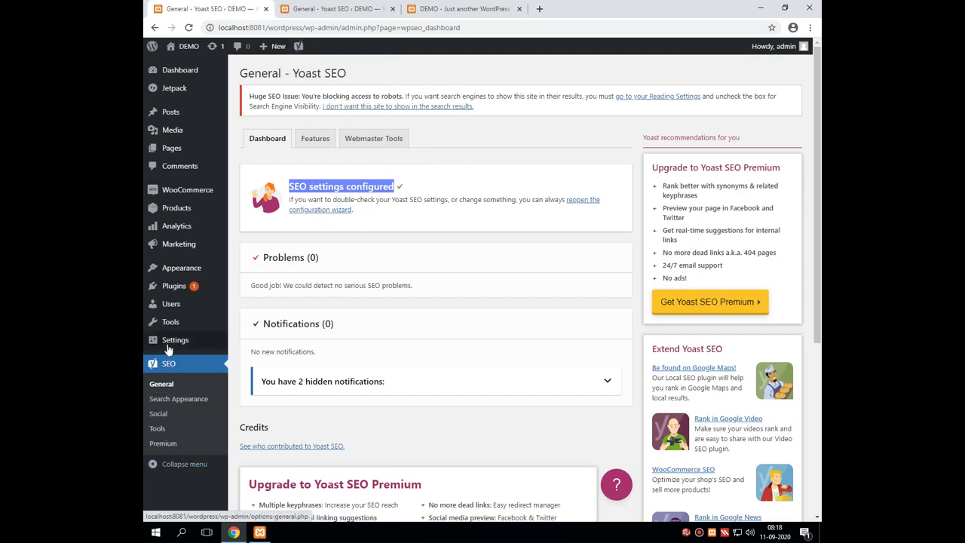
mouse_move(167, 347)
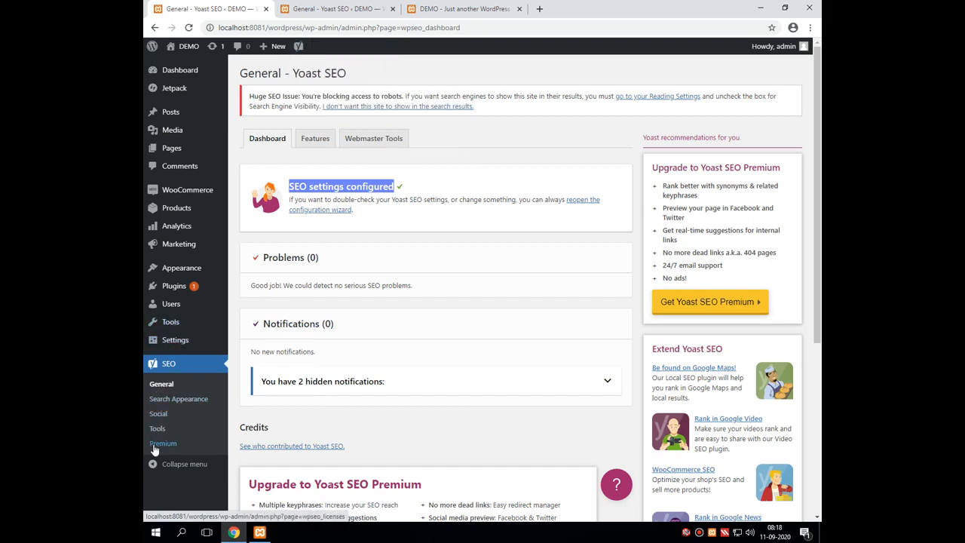
Switch to the newly opened Yoast General page and read the Huge SEO Issue notice about blocking robots.
click(336, 9)
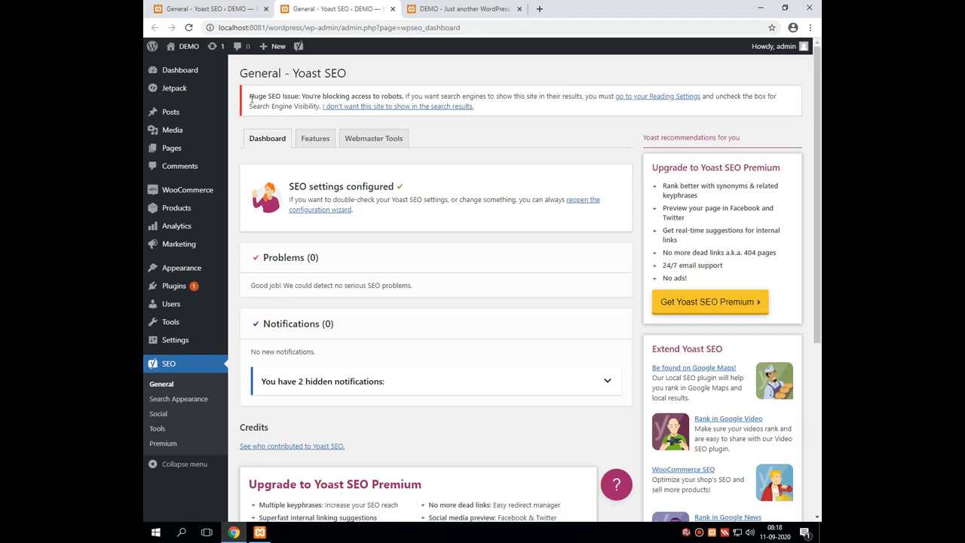
drag(249, 98, 501, 116)
click(496, 110)
drag(248, 98, 496, 113)
click(497, 114)
drag(247, 98, 786, 103)
drag(261, 107, 326, 117)
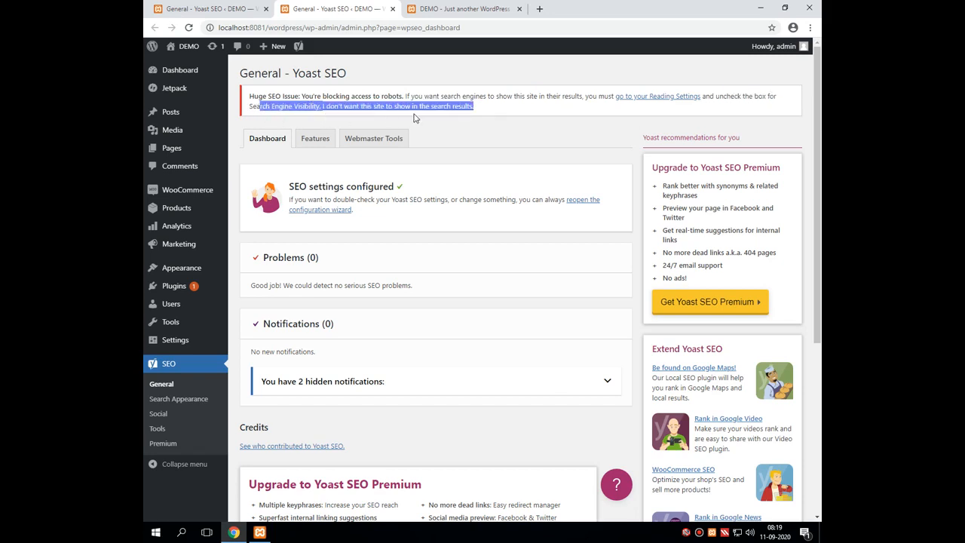
click(584, 111)
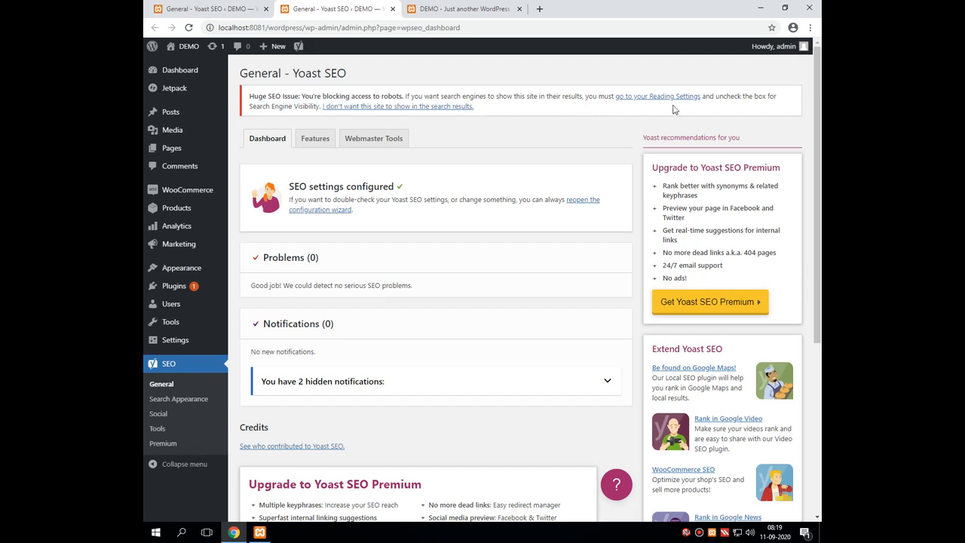
Open the notice's Reading Settings link in a new tab, disable "Discourage search engines from indexing this site", and save the changes.
right_click(677, 103)
click(678, 106)
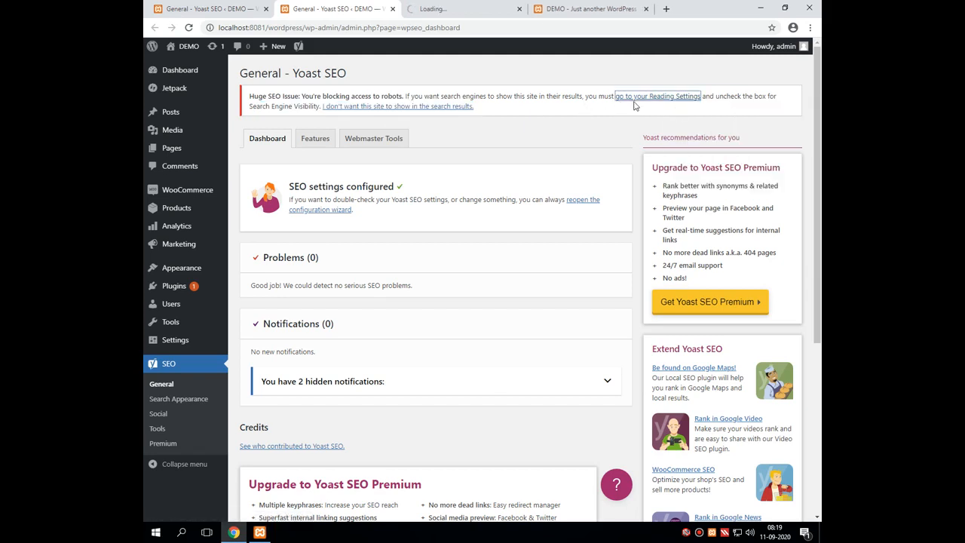
click(442, 8)
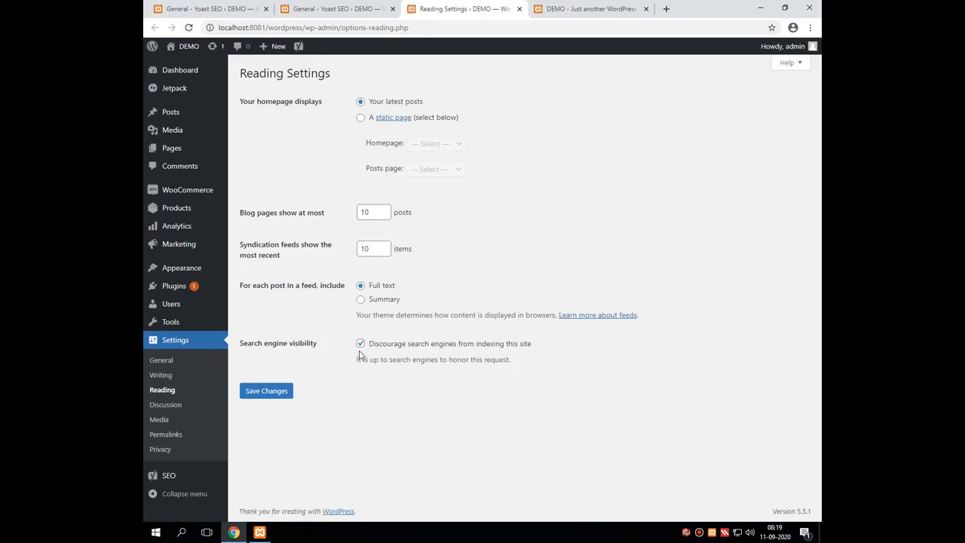
click(360, 344)
click(249, 396)
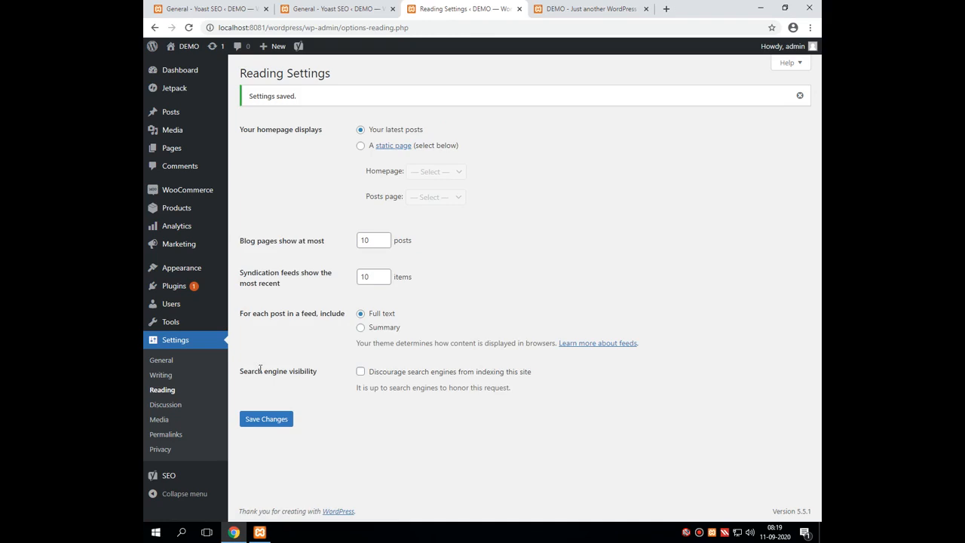
Reload the Yoast General page to recheck the robots notice, and close the Reading Settings and DEMO site tabs.
click(339, 9)
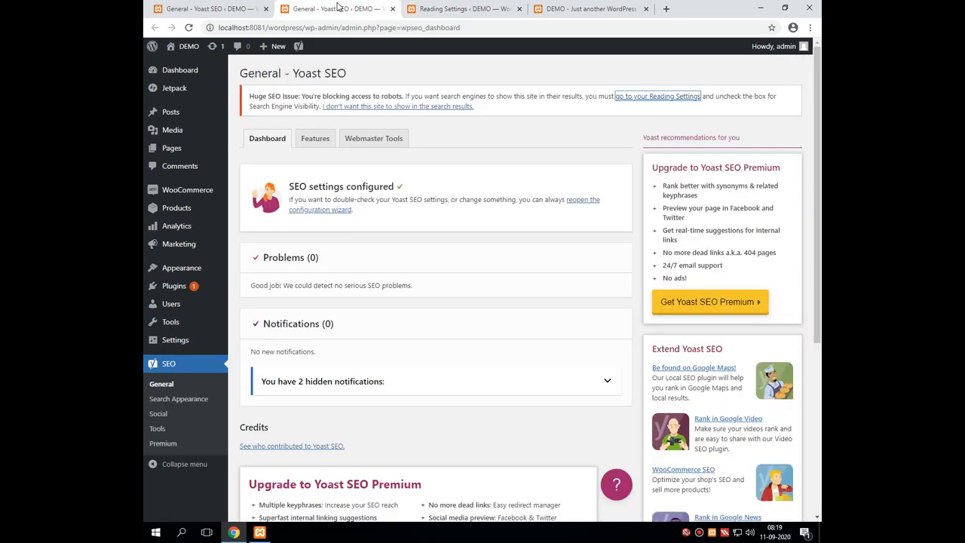
key(F5)
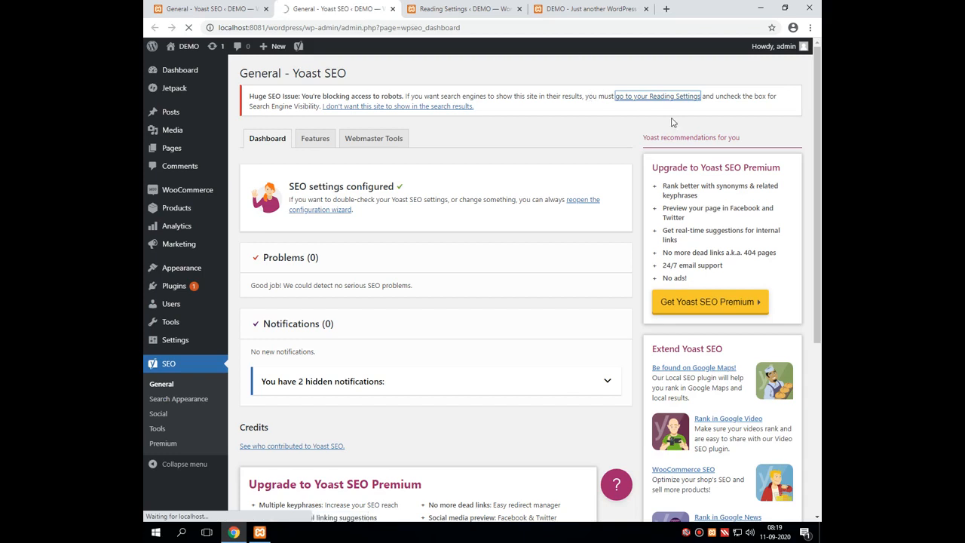
click(369, 97)
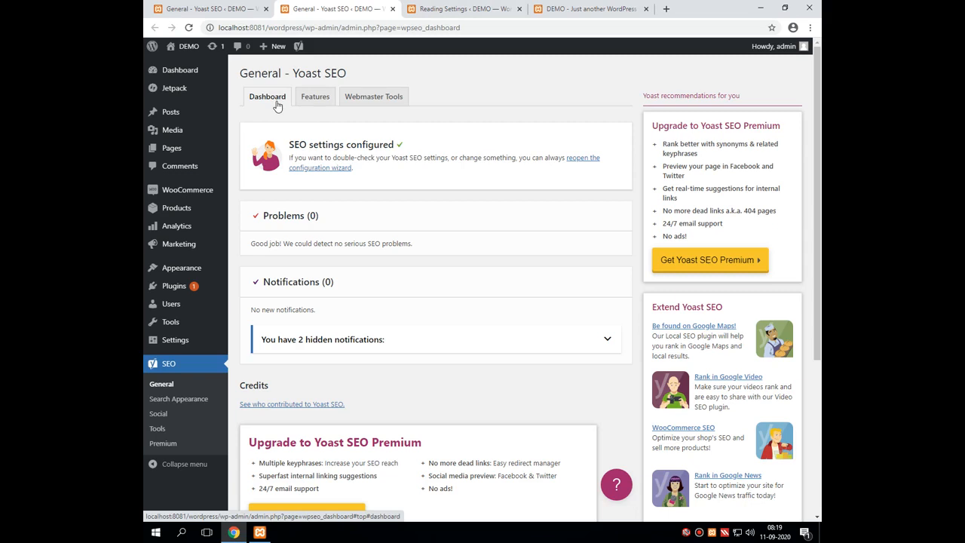
click(435, 8)
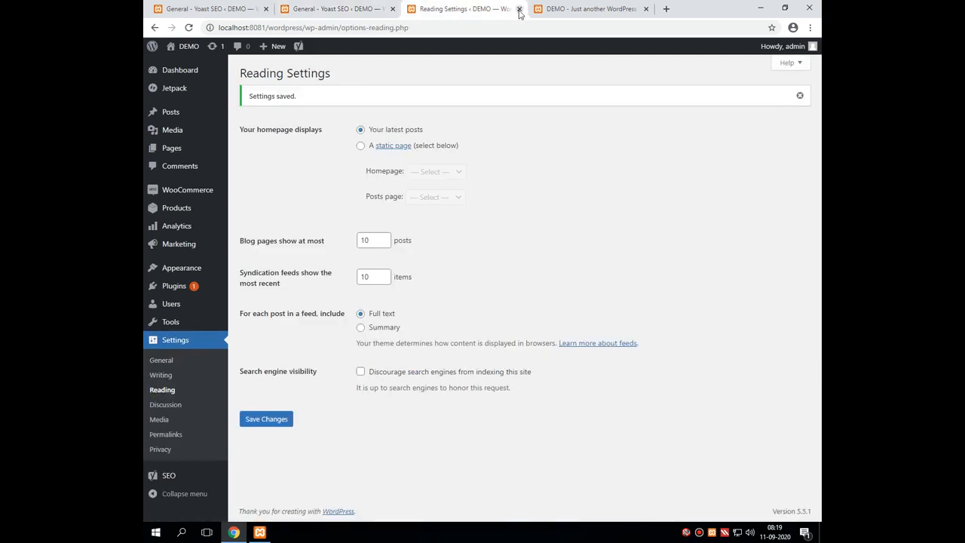
click(519, 8)
click(519, 8)
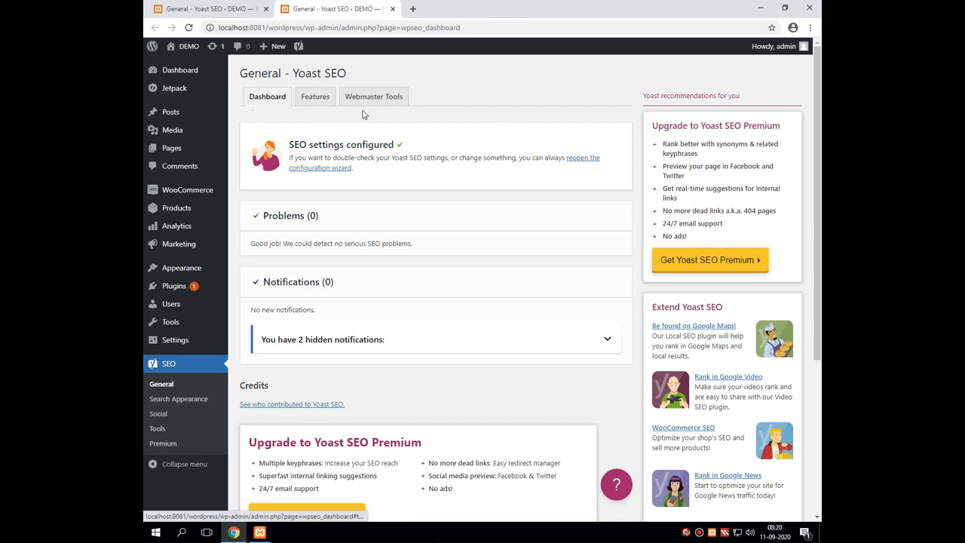
click(700, 532)
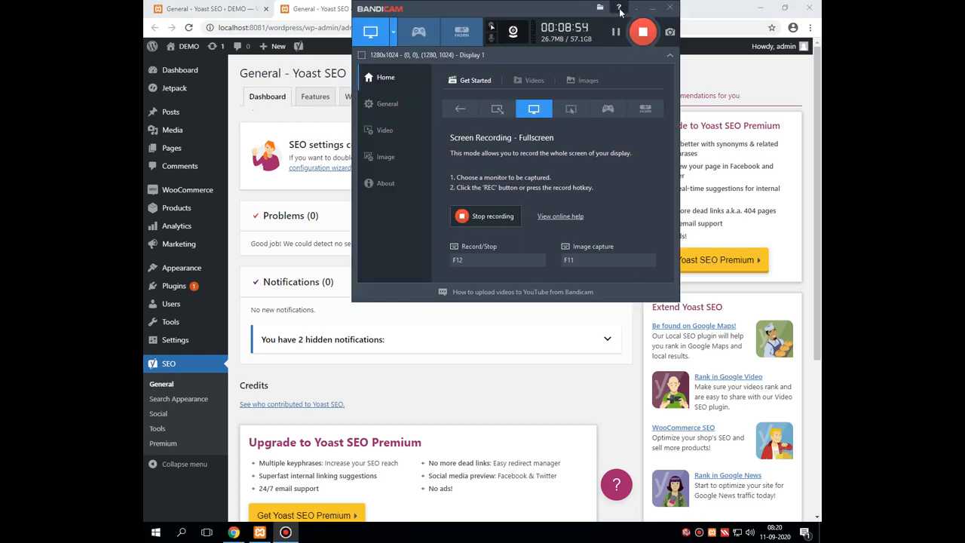
click(640, 6)
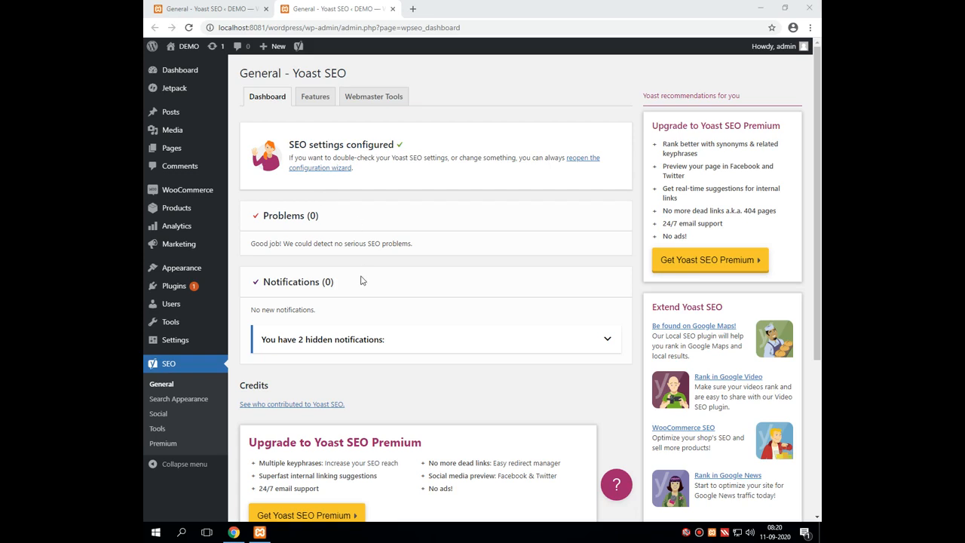
Look through the Yoast General dashboard, open its Features settings, and look over the whole list of feature switches.
scroll(361, 306, down, 3)
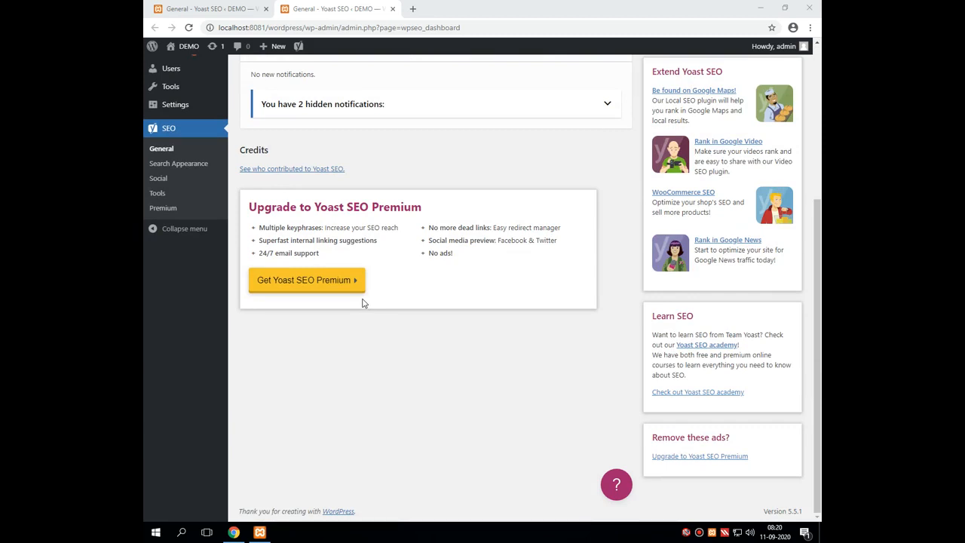
scroll(333, 233, up, 3)
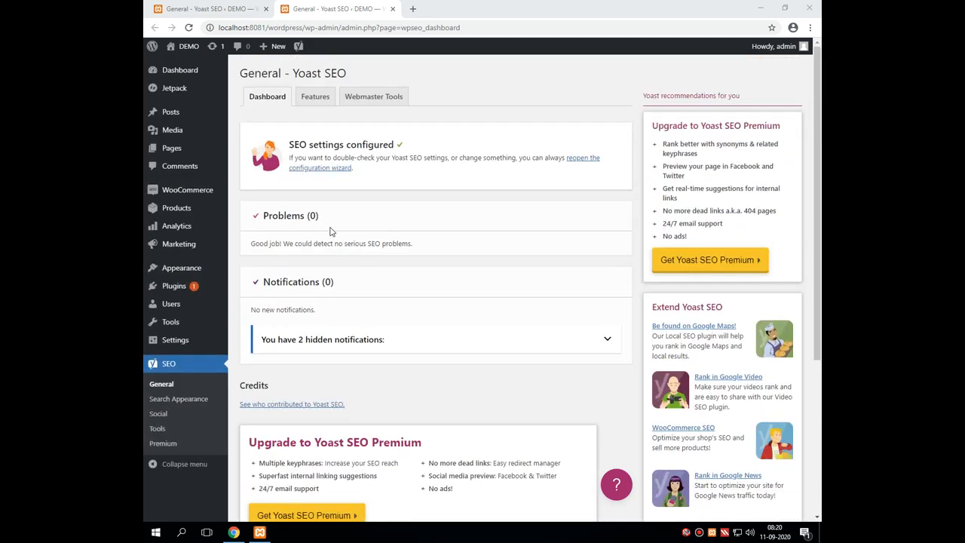
click(317, 97)
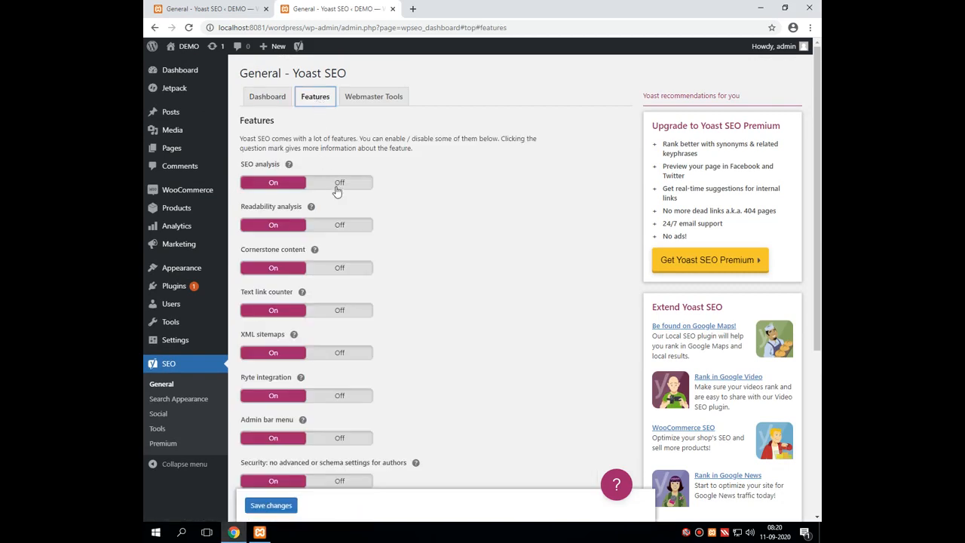
scroll(338, 187, down, 1)
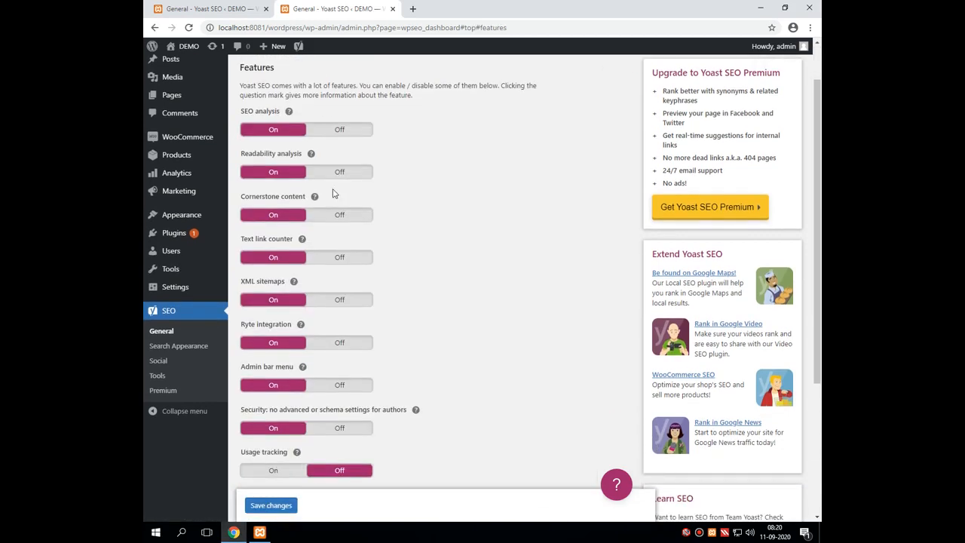
scroll(336, 204, down, 4)
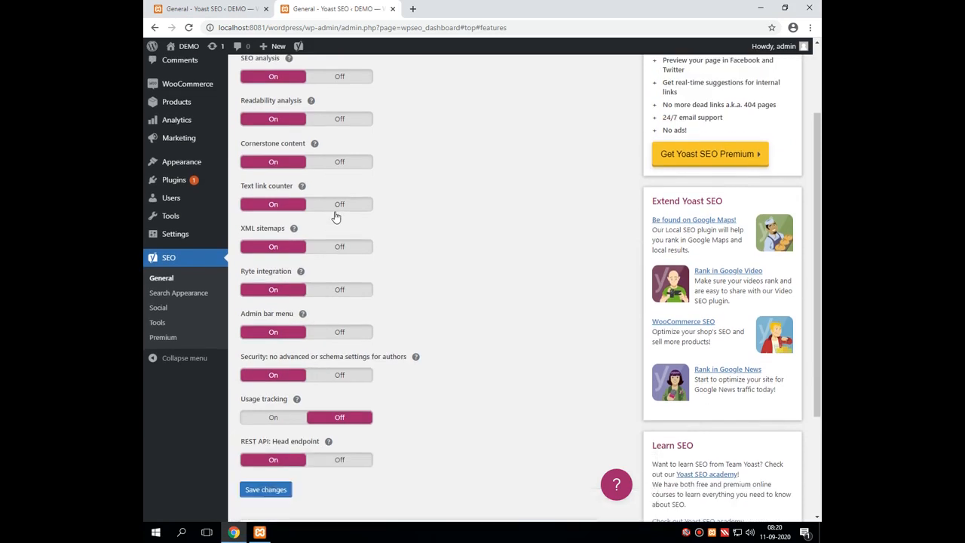
scroll(337, 219, up, 5)
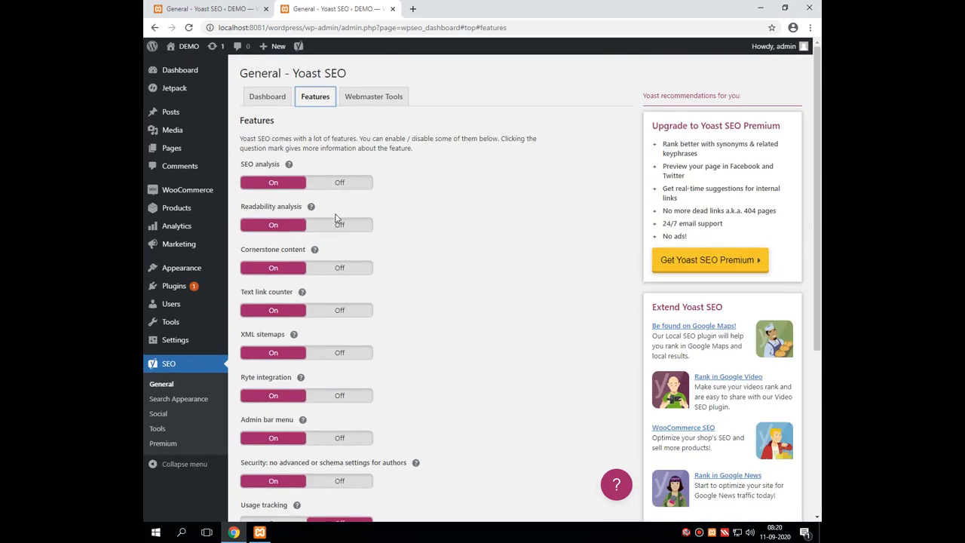
Read through the SEO analysis, Readability analysis, Cornerstone content and Text link counter features in the Features list.
drag(243, 89, 279, 165)
click(247, 213)
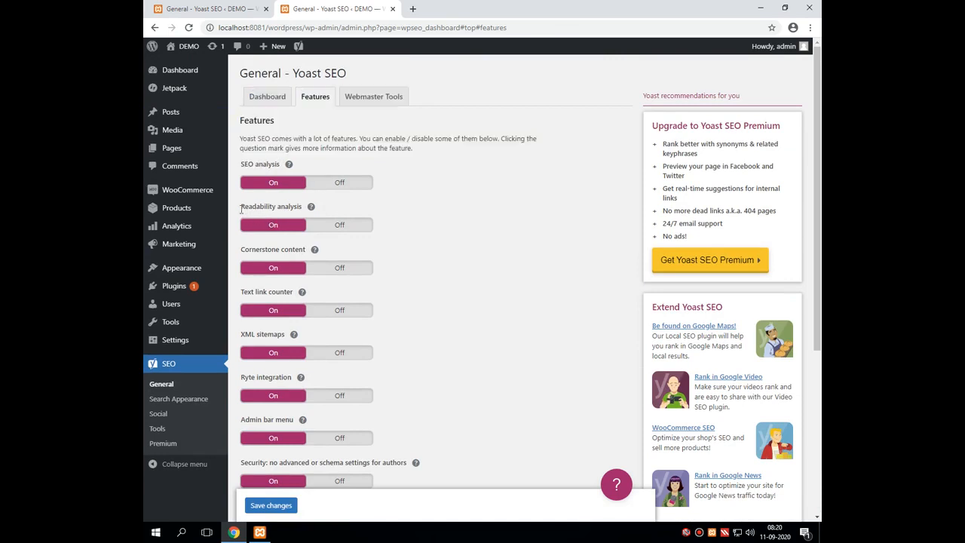
drag(243, 211, 307, 209)
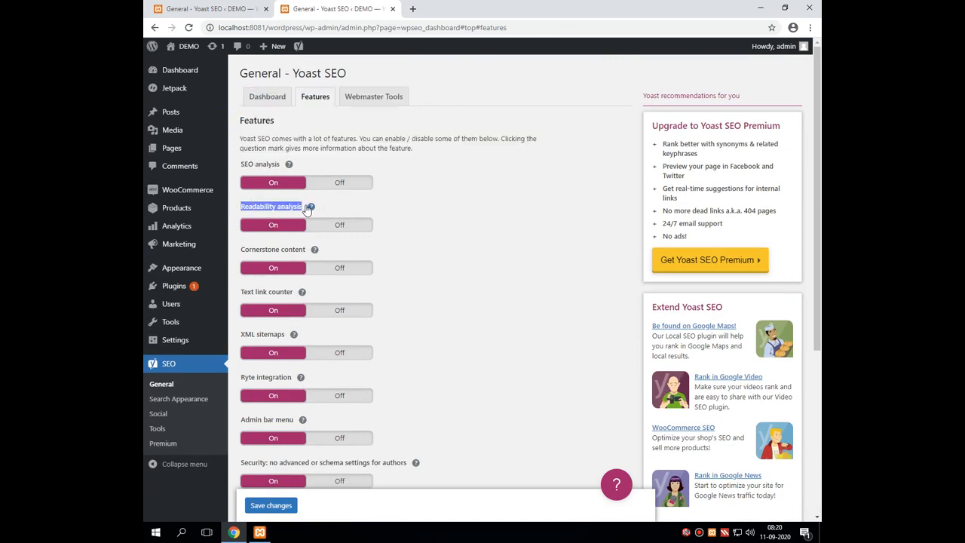
drag(240, 252, 306, 251)
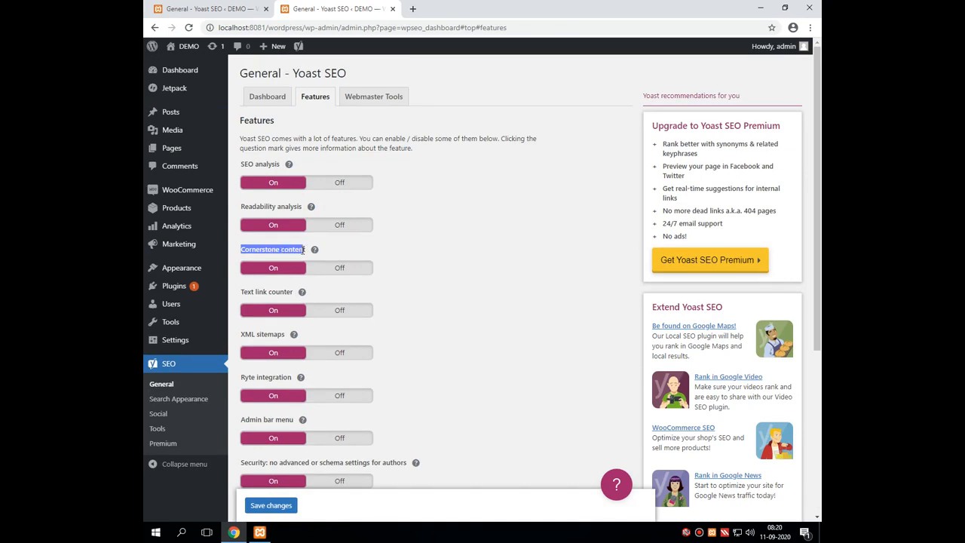
drag(241, 292, 294, 292)
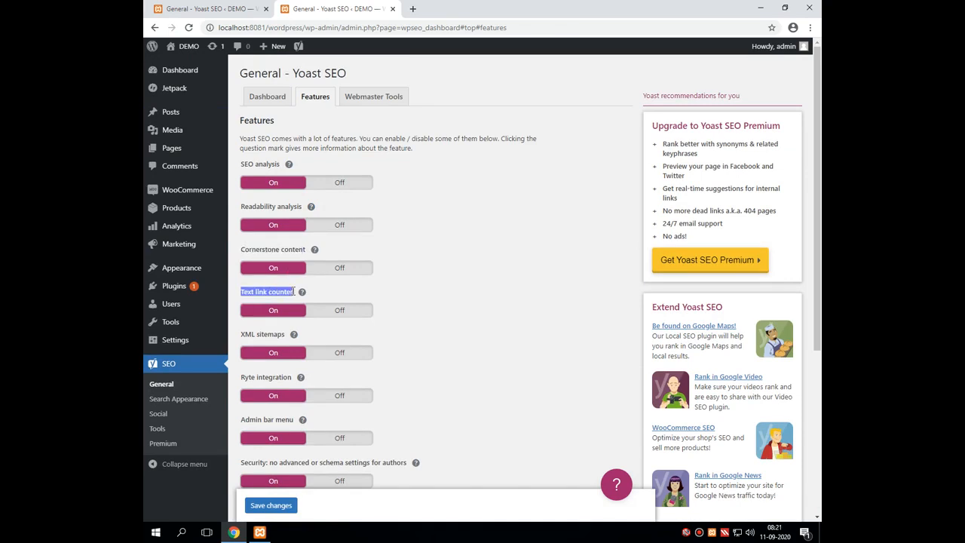
Read through the remaining features from XML sitemaps and Ryte integration down to Usage tracking and REST API: Head endpoint.
scroll(287, 310, down, 3)
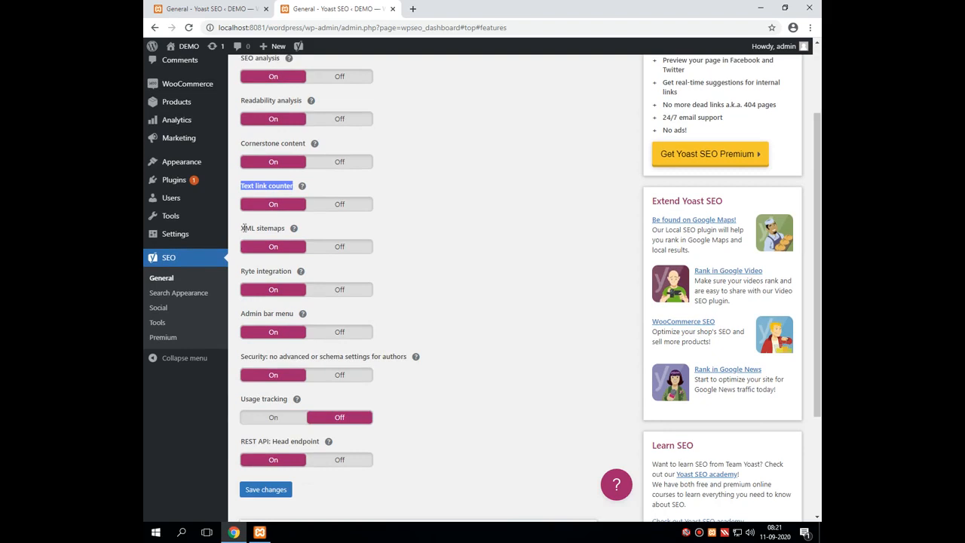
drag(241, 229, 284, 229)
drag(241, 271, 293, 273)
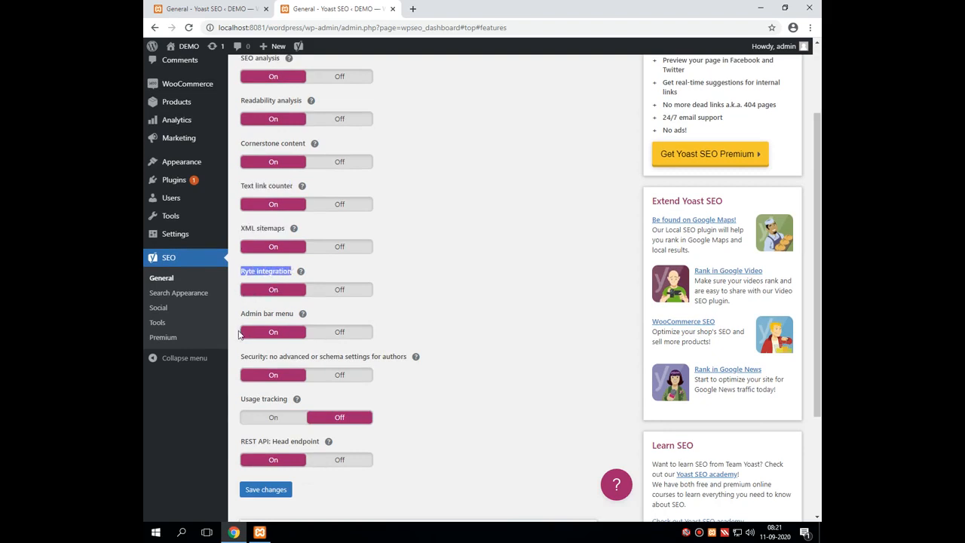
drag(241, 314, 292, 315)
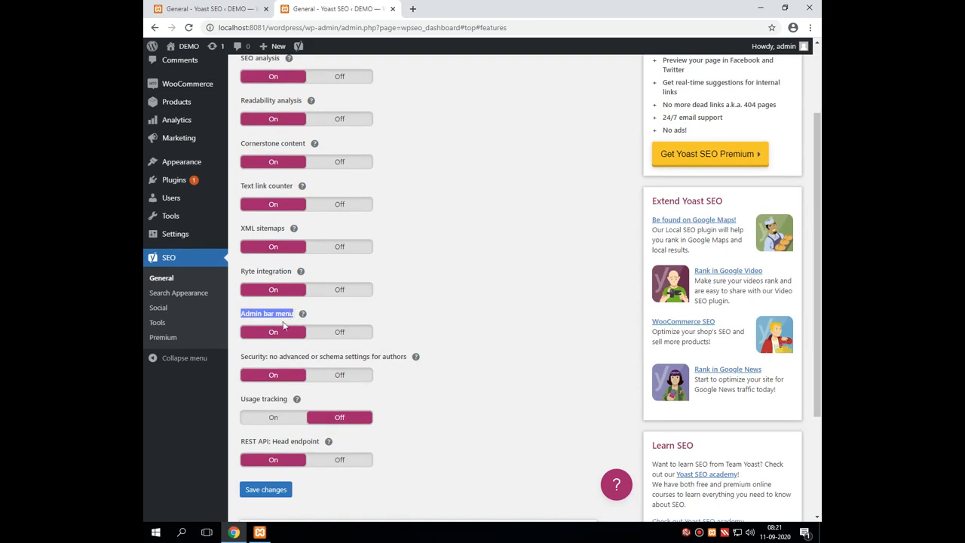
drag(238, 363, 306, 360)
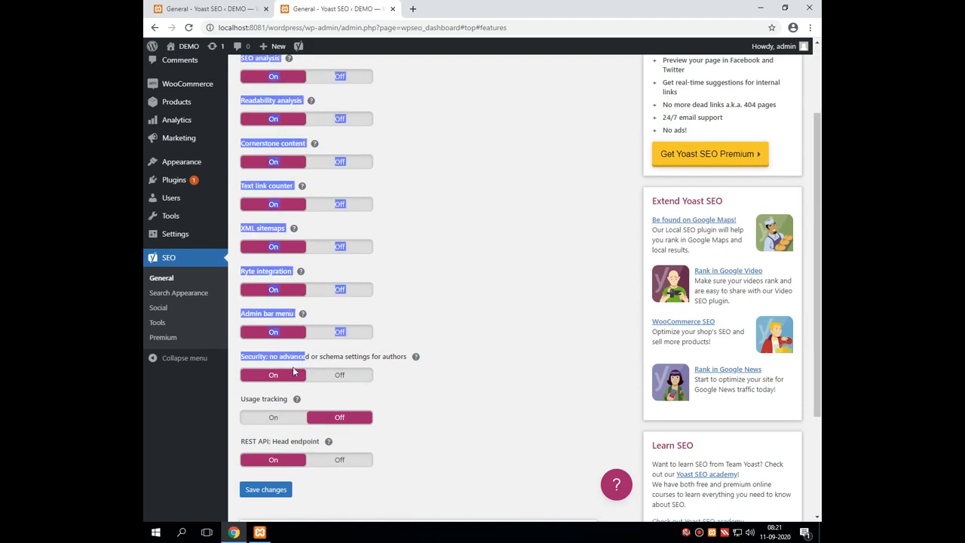
click(263, 356)
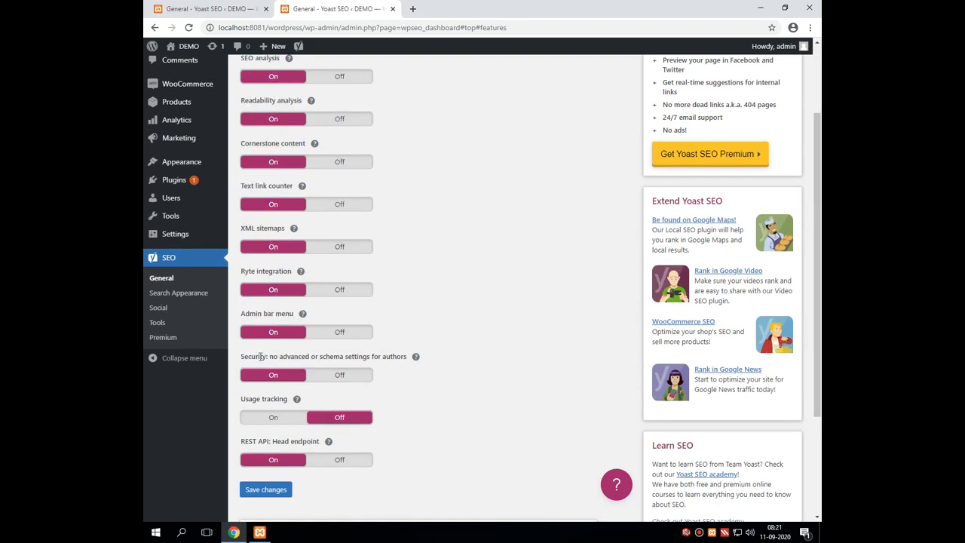
drag(372, 359, 414, 357)
drag(241, 399, 291, 405)
scroll(291, 407, down, 2)
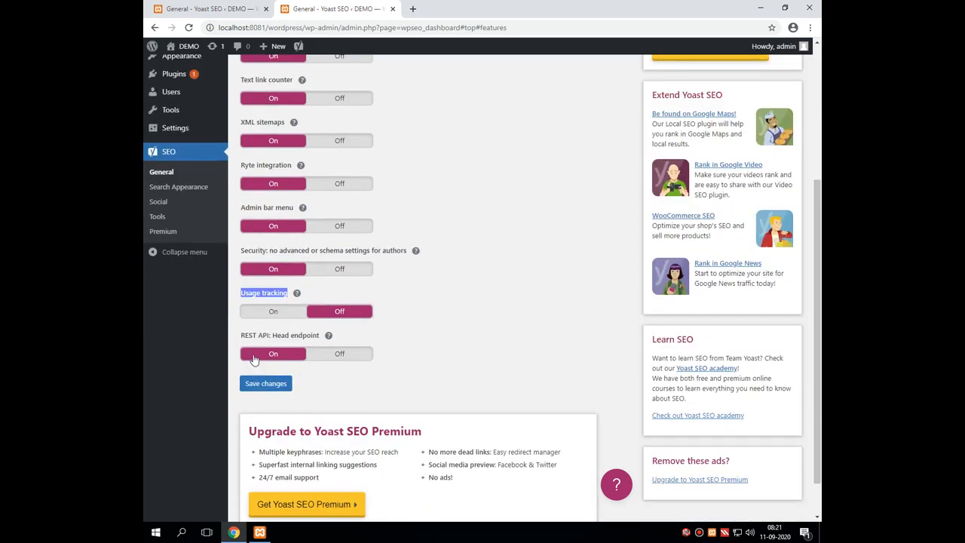
drag(243, 335, 265, 346)
drag(316, 344, 320, 340)
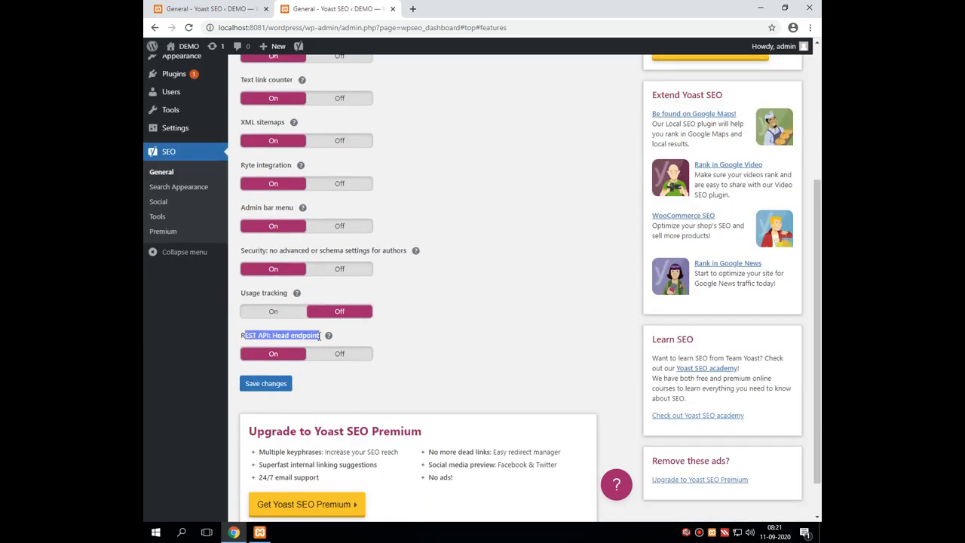
Try switching the SEO analysis feature off and back on.
scroll(282, 387, up, 3)
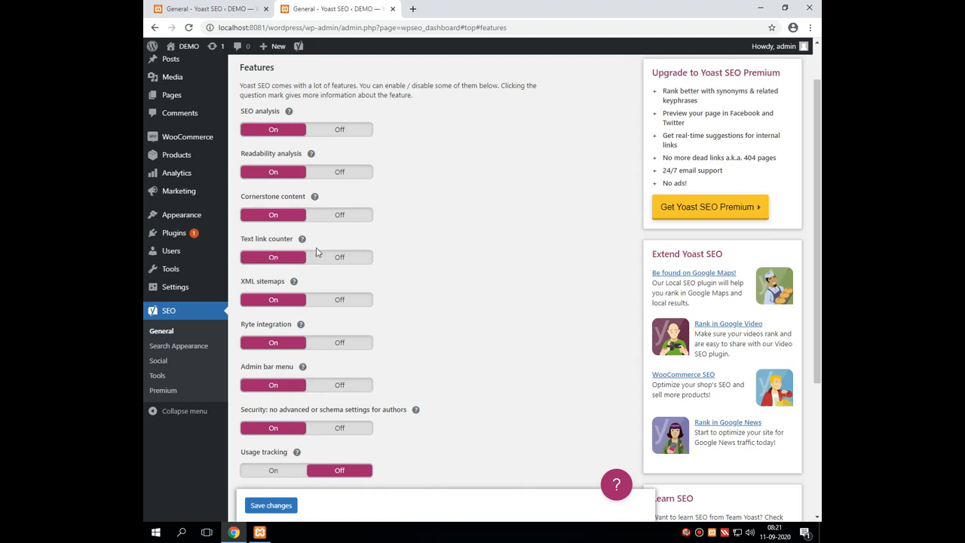
click(331, 131)
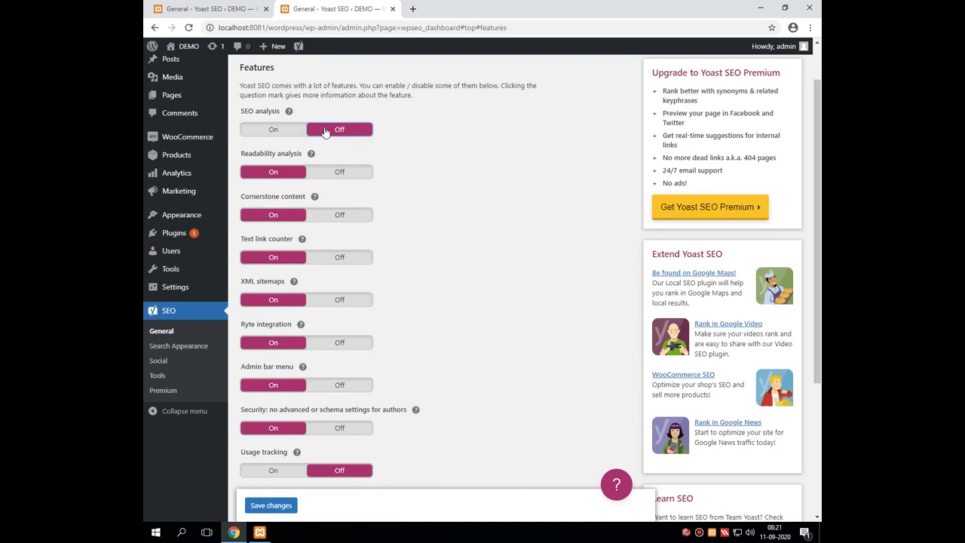
click(325, 132)
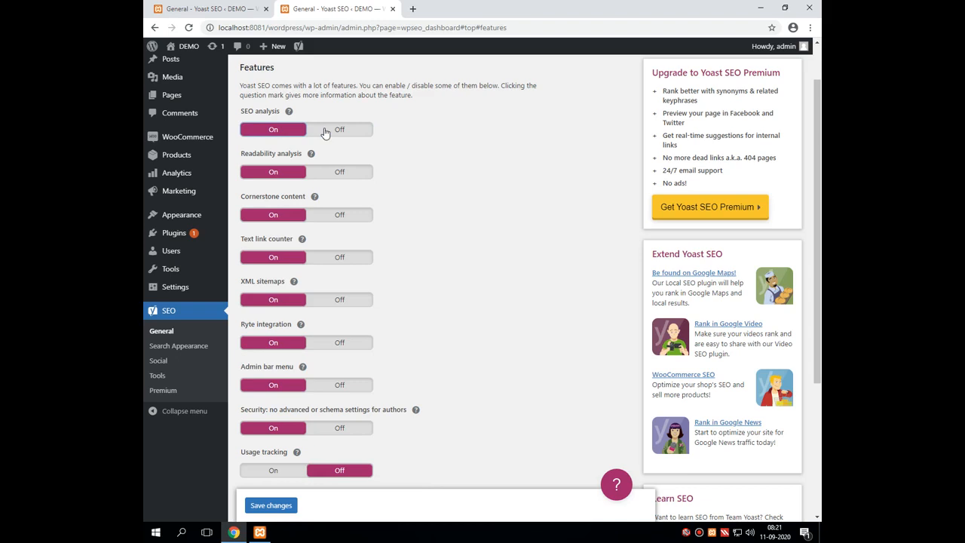
click(325, 132)
click(325, 132)
scroll(339, 272, down, 1)
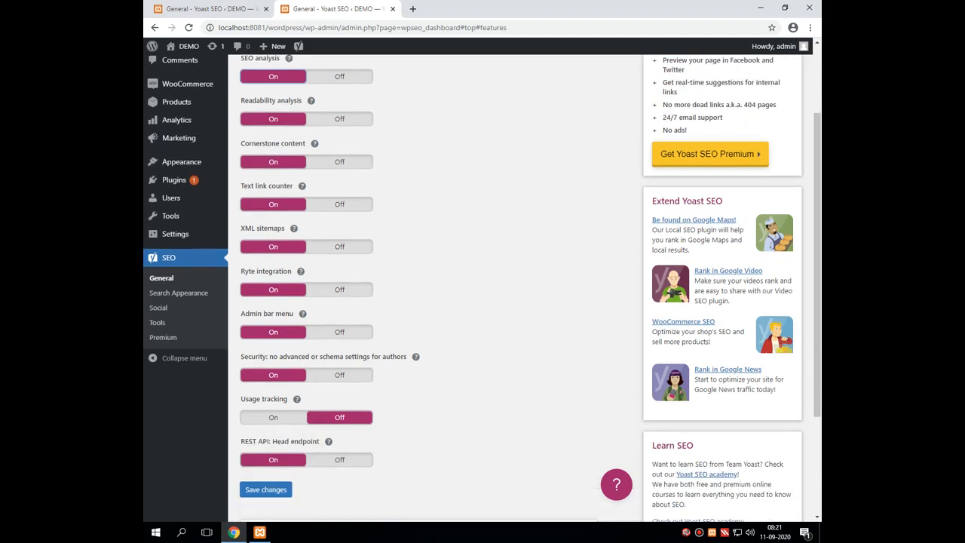
click(282, 499)
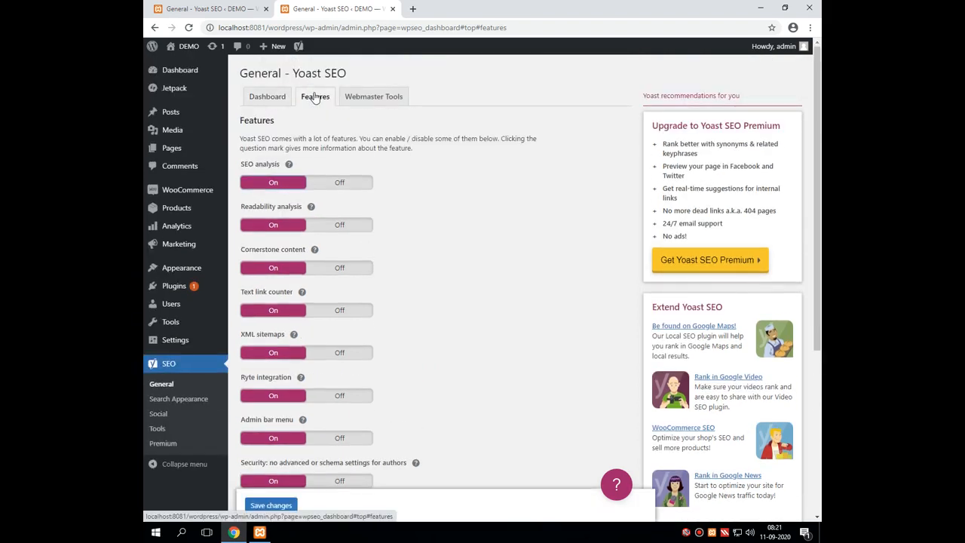
Open the Webmaster Tools settings and read through the Baidu, Bing, Google and Yandex verification code fields.
drag(240, 73, 349, 84)
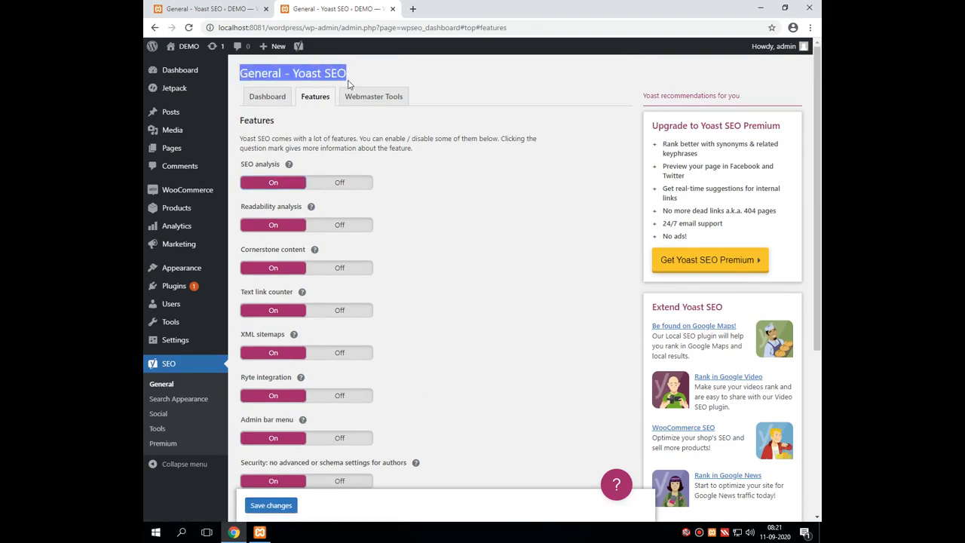
click(371, 100)
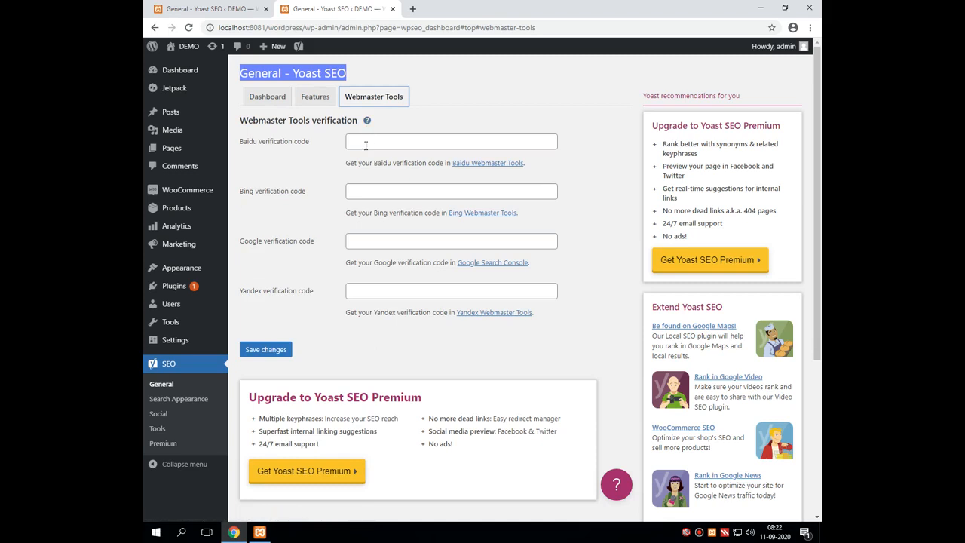
click(366, 145)
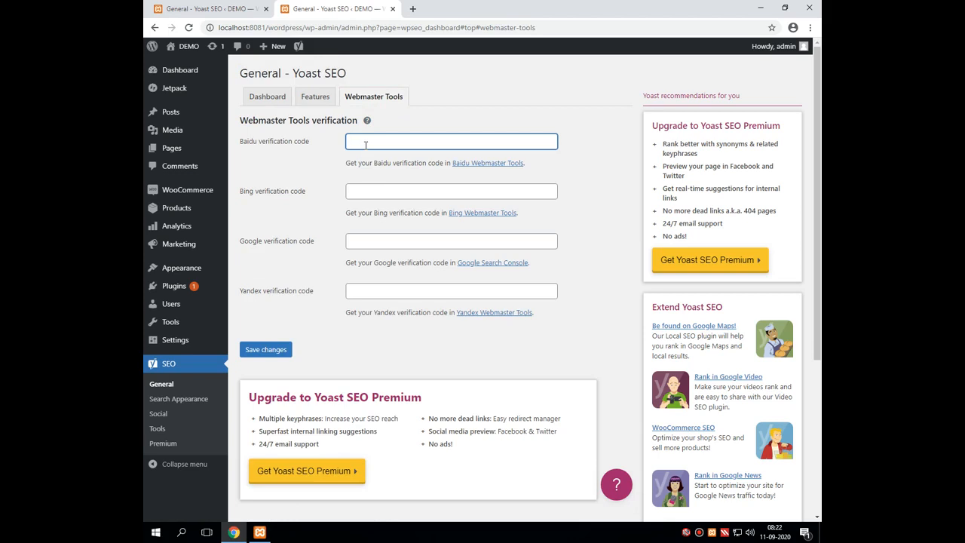
drag(240, 145, 310, 144)
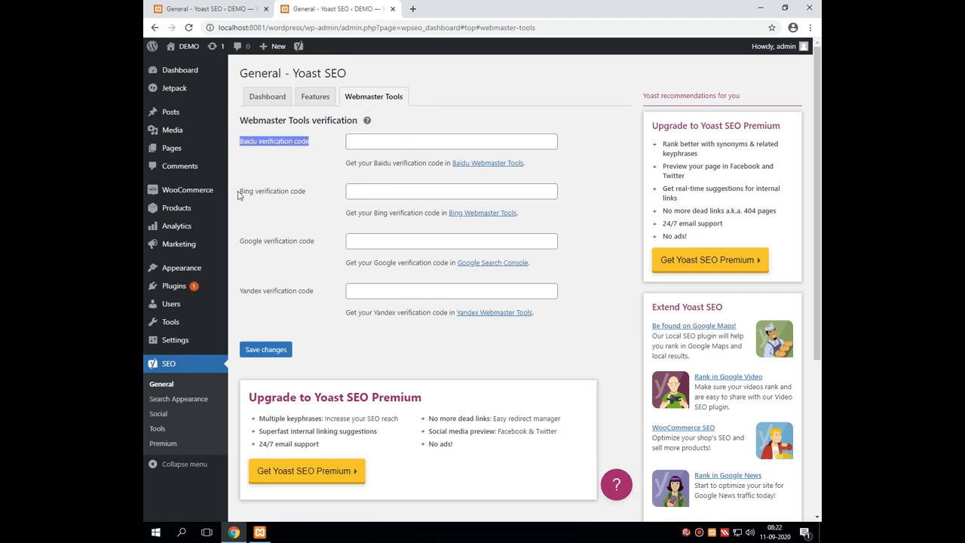
drag(238, 194, 306, 196)
drag(238, 242, 309, 248)
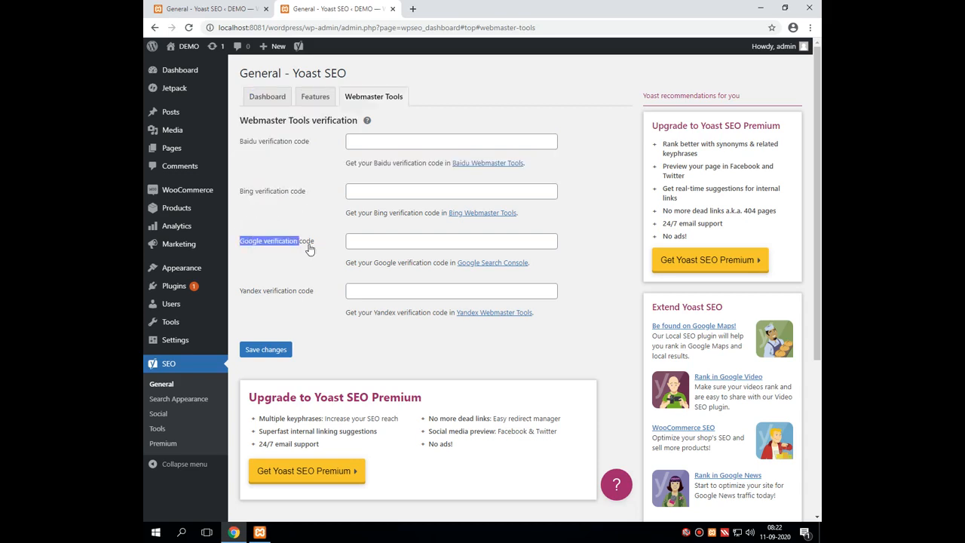
drag(238, 293, 324, 299)
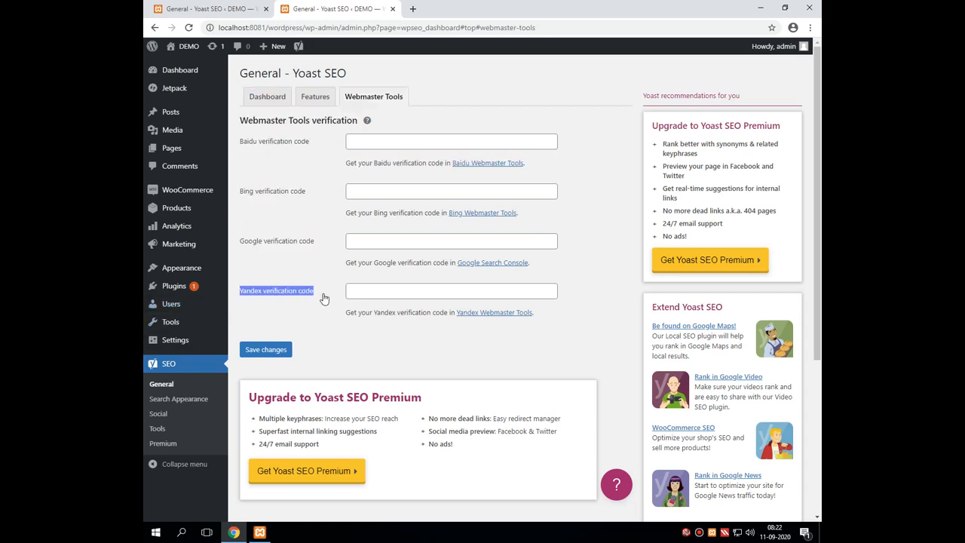
Review the Google, Bing and Baidu verification code labels again and check their empty input fields.
drag(238, 243, 315, 243)
click(242, 195)
drag(238, 194, 307, 195)
click(254, 150)
drag(241, 142, 317, 144)
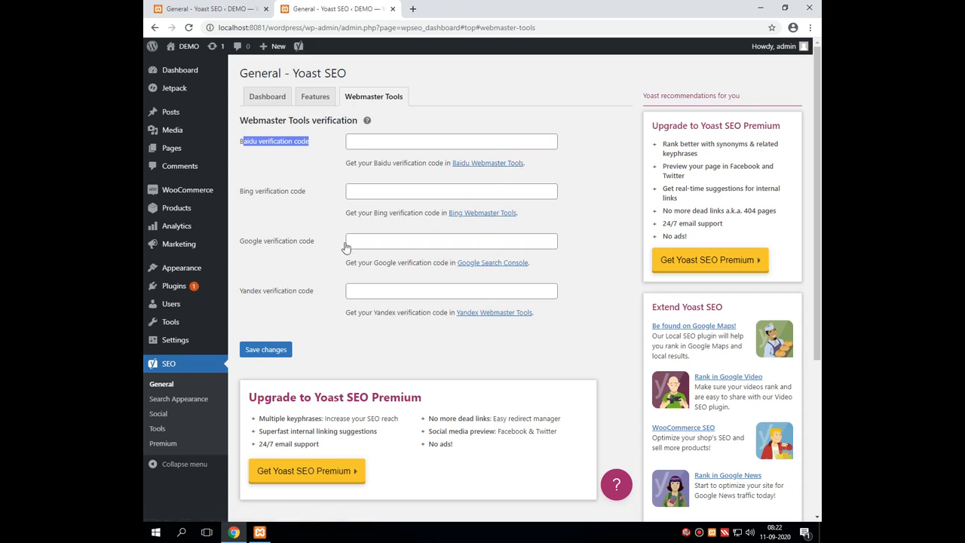
click(357, 142)
click(359, 191)
click(365, 241)
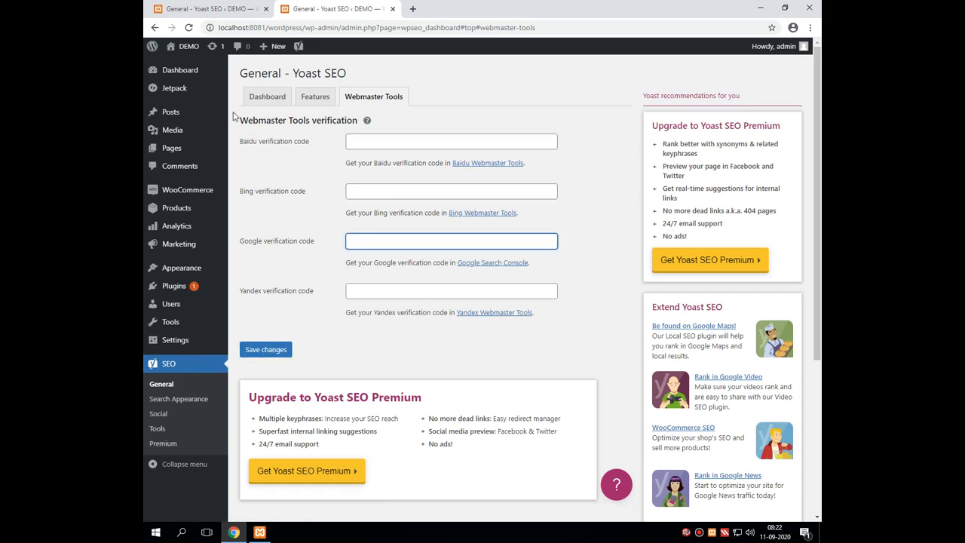
drag(240, 73, 349, 73)
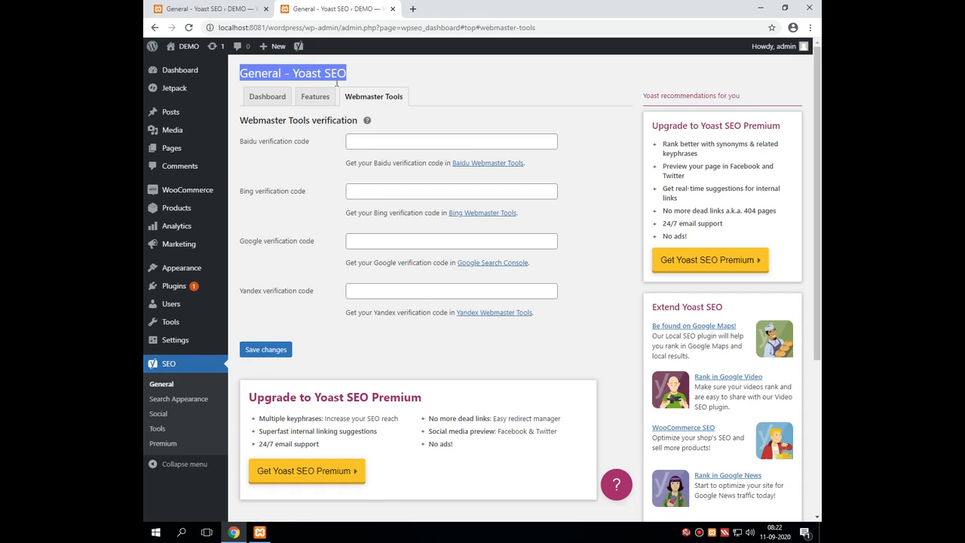
Open Yoast's Search Appearance settings and look over the Title Separator options.
click(165, 405)
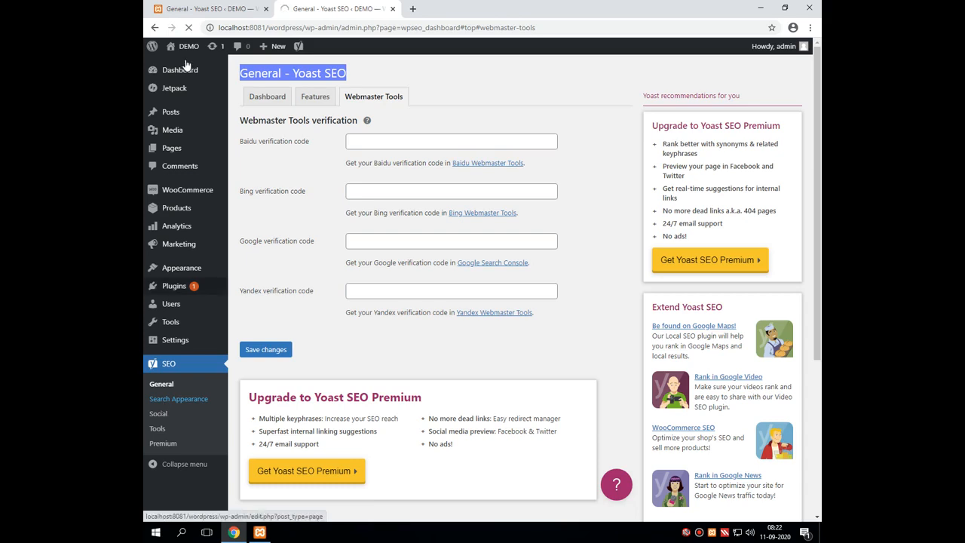
mouse_move(299, 46)
mouse_move(325, 95)
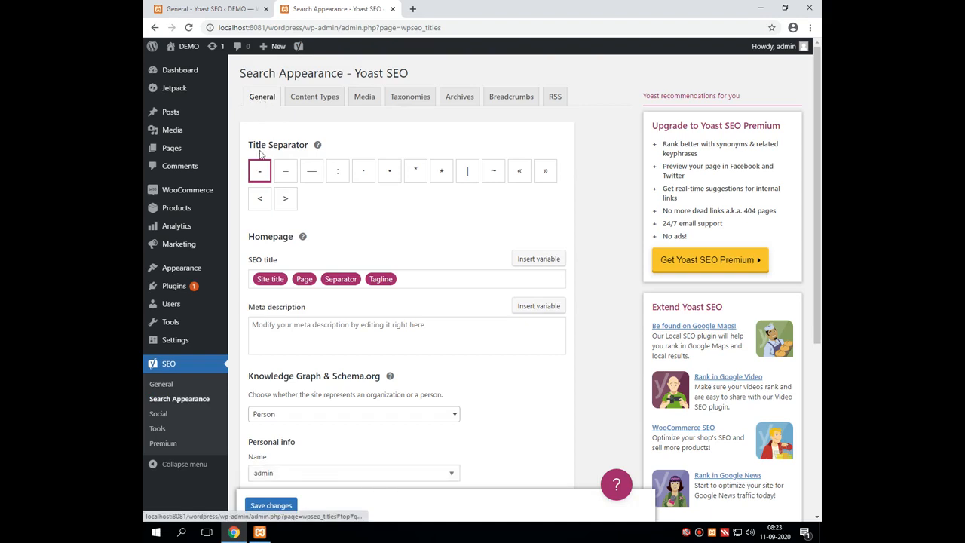
drag(249, 149, 310, 150)
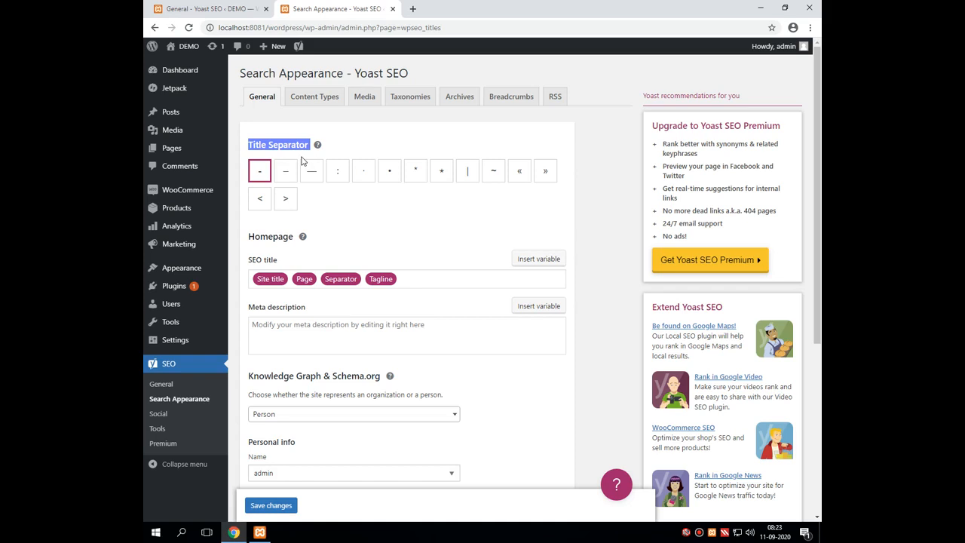
Enter "this is an educational website" as the homepage meta description.
scroll(285, 178, down, 2)
click(278, 169)
scroll(288, 259, up, 1)
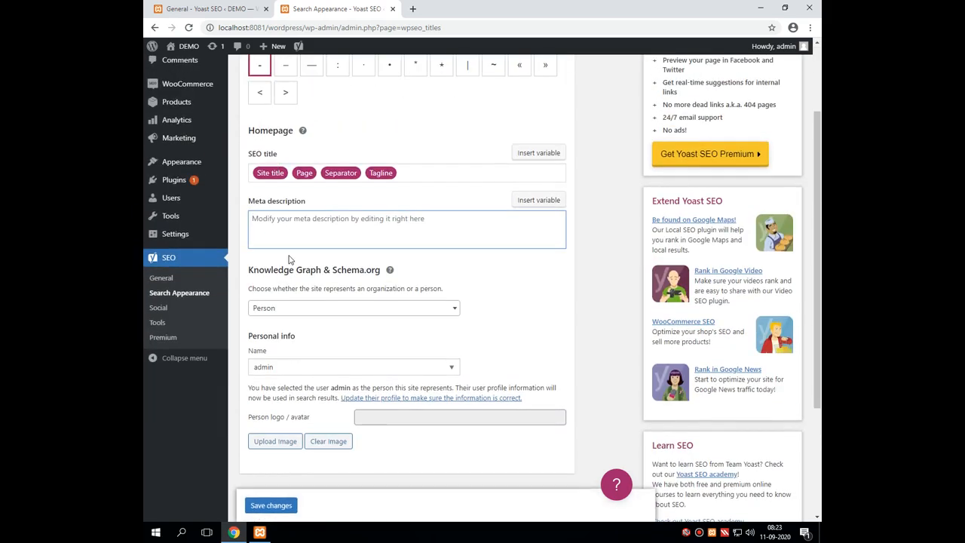
text(this is an educational erb)
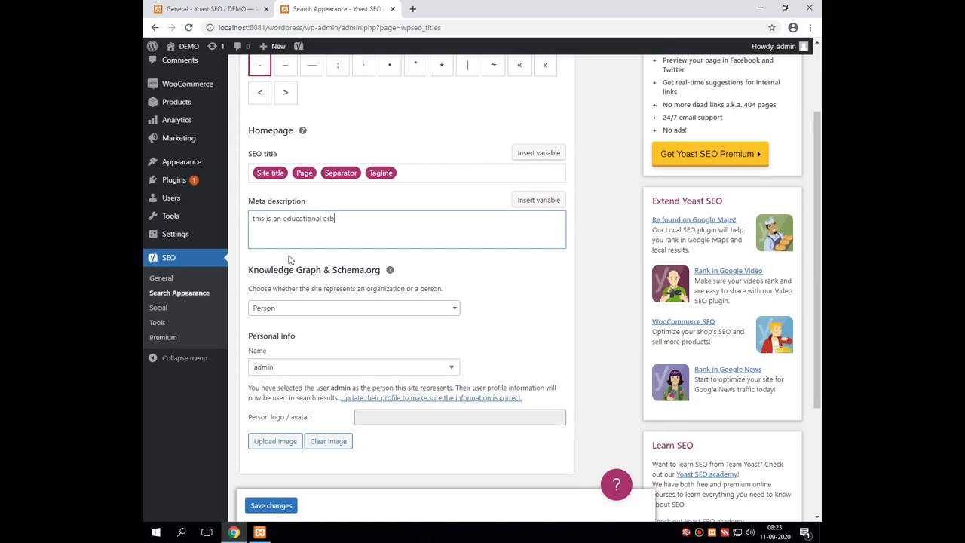
key(BackSpace)
key(BackSpace)
text(website)
Set the site's representation under Knowledge Graph & Schema.org to Organization and place the cursor in the organization name field.
scroll(310, 247, down, 3)
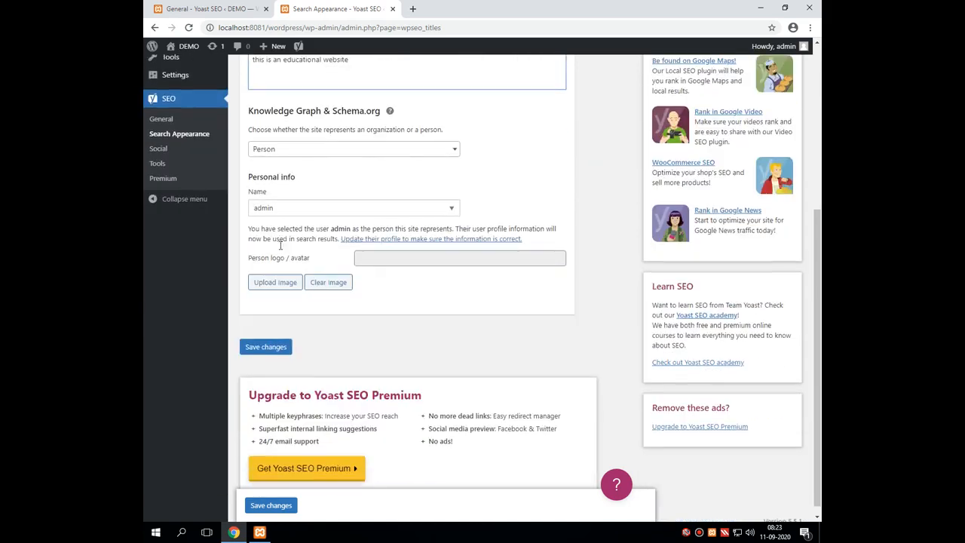
scroll(294, 204, up, 3)
click(308, 218)
triple_click(308, 218)
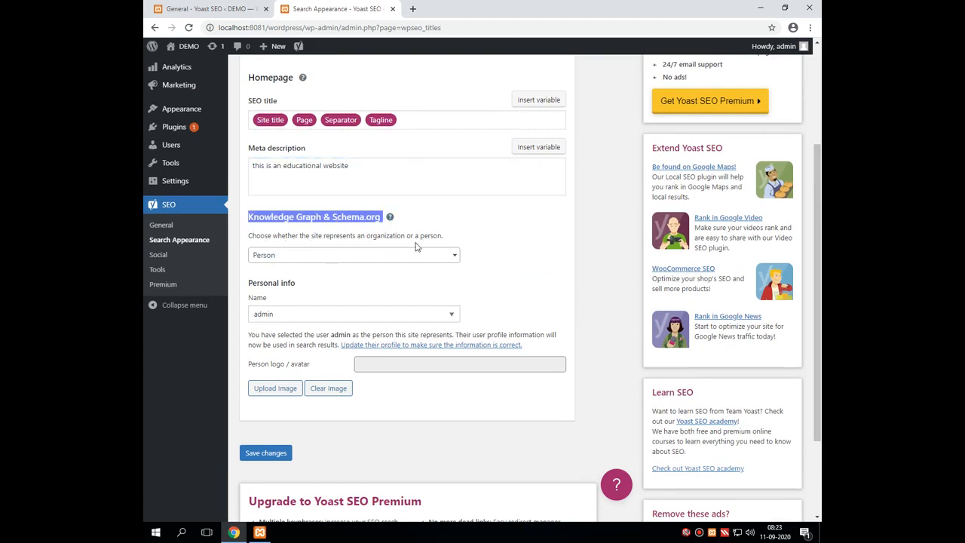
scroll(380, 267, down, 1)
click(375, 202)
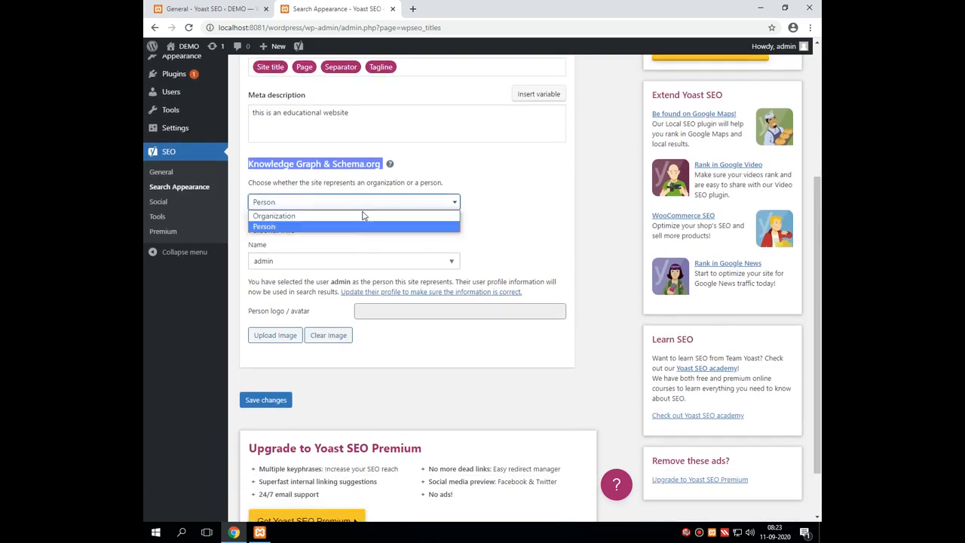
click(358, 216)
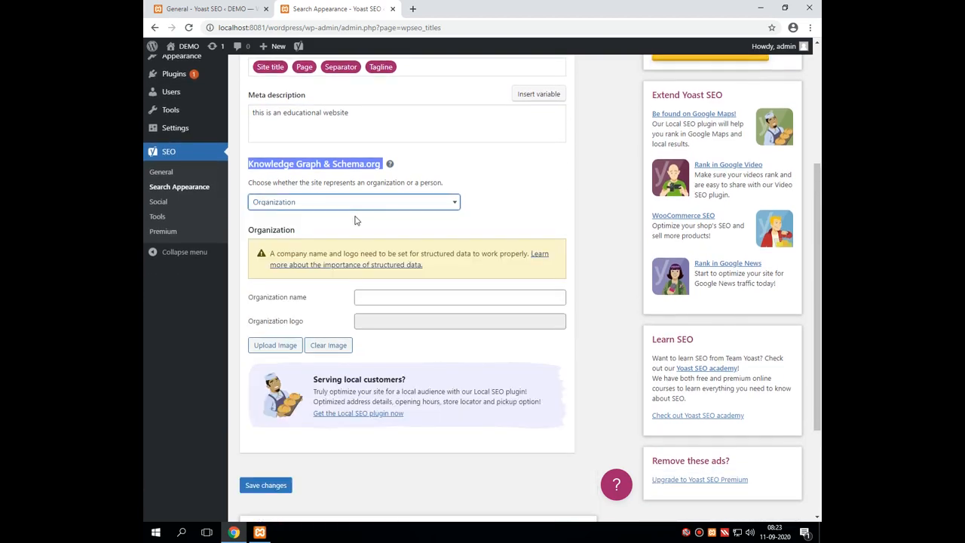
click(392, 299)
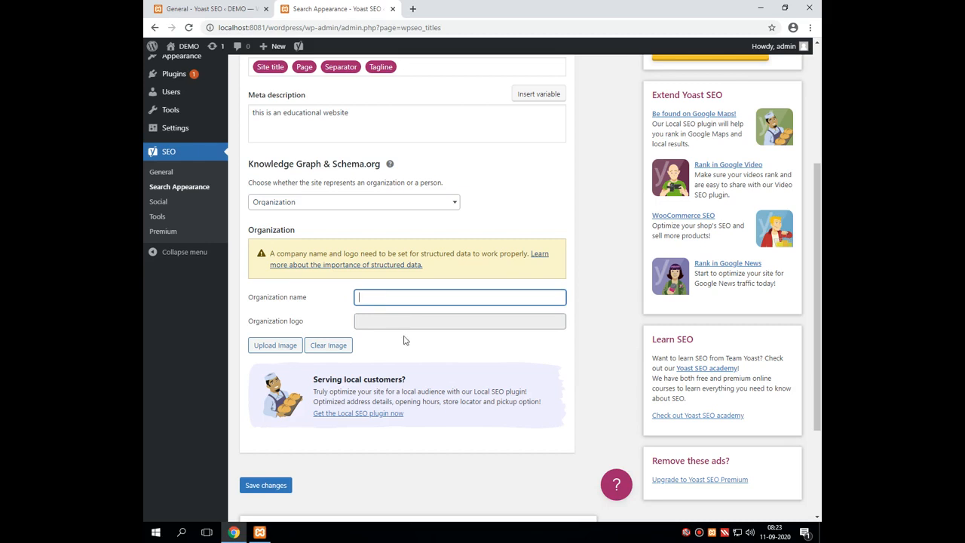
Set the site's representation under Knowledge Graph & Schema.org to Person with admin as the represented user.
click(399, 327)
click(313, 202)
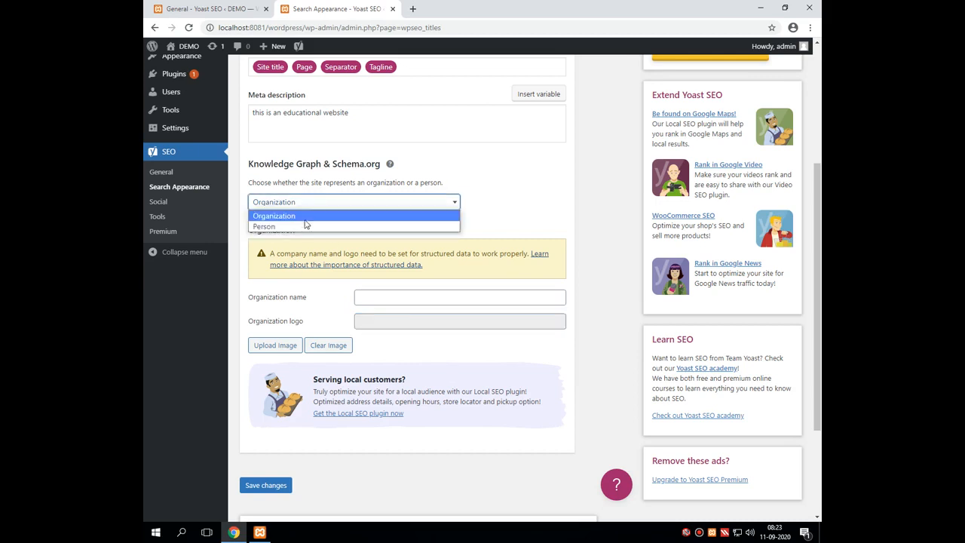
click(298, 227)
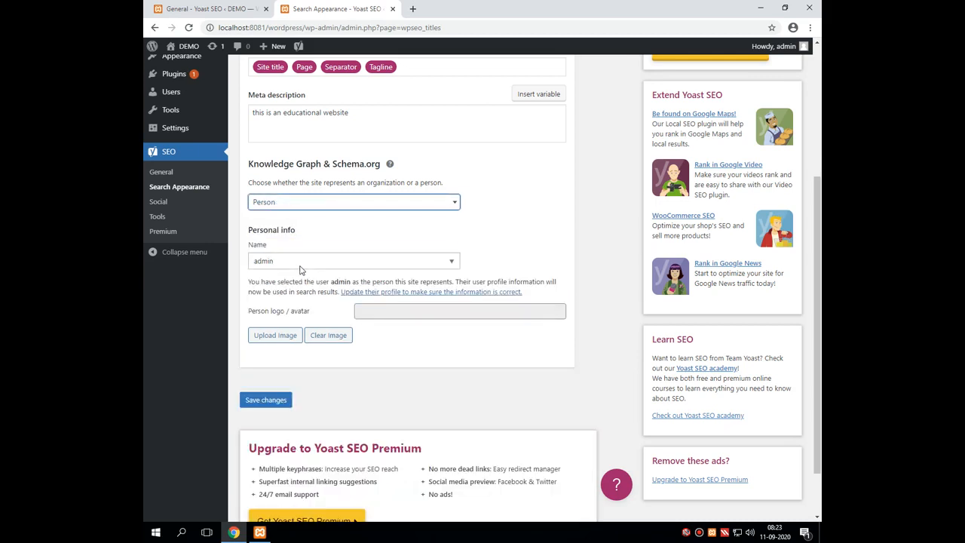
click(302, 264)
click(300, 279)
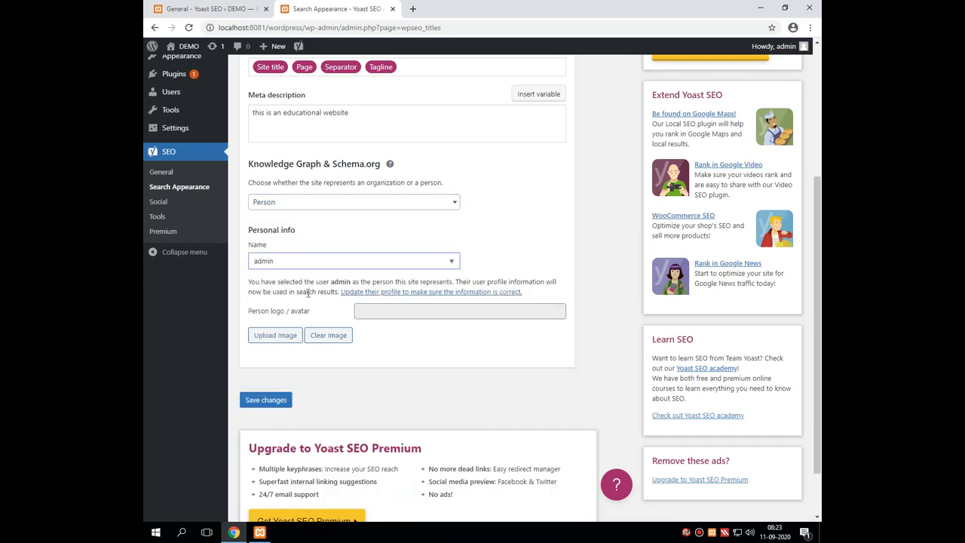
click(372, 309)
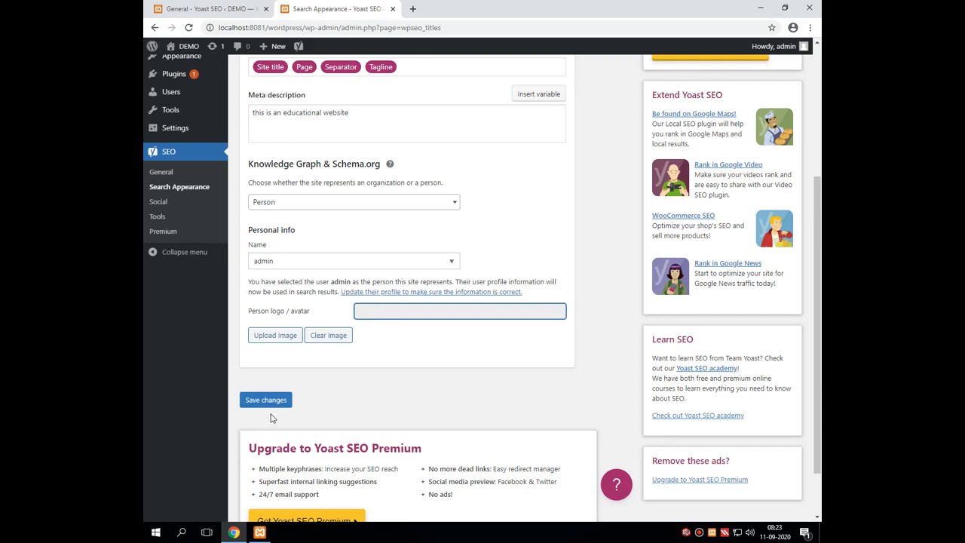
Upload the portrait photo from the Personal > Data > Sign folder on Local Disk (E:) for the person's logo / avatar.
click(264, 335)
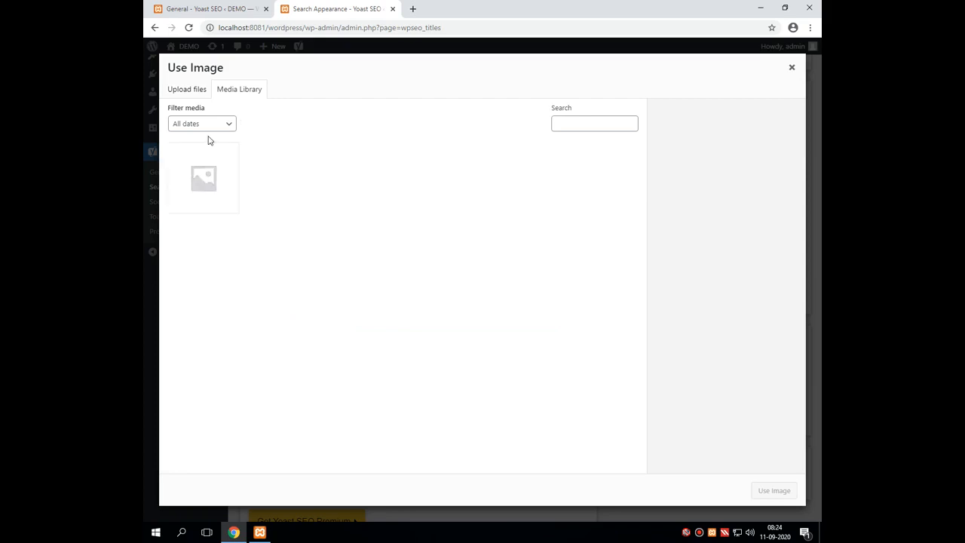
click(208, 184)
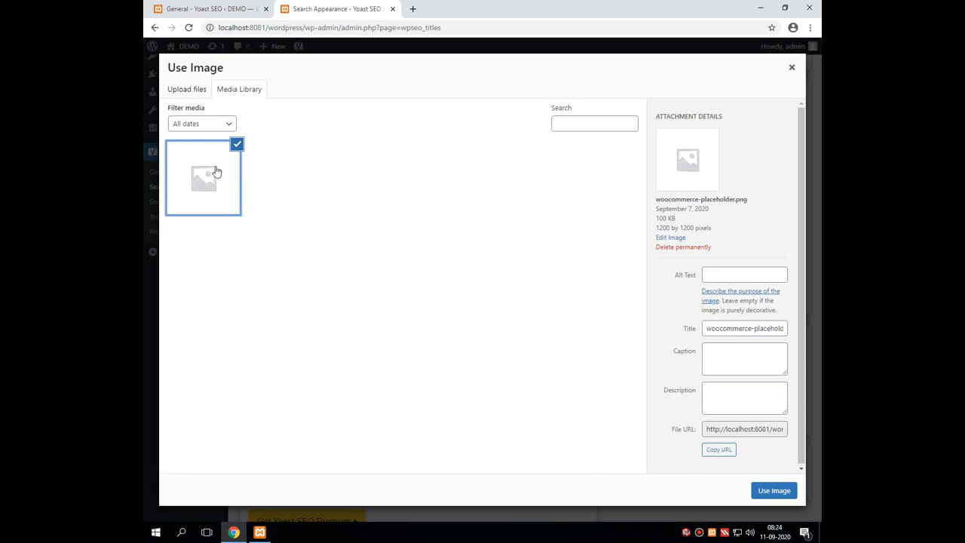
click(181, 91)
click(458, 265)
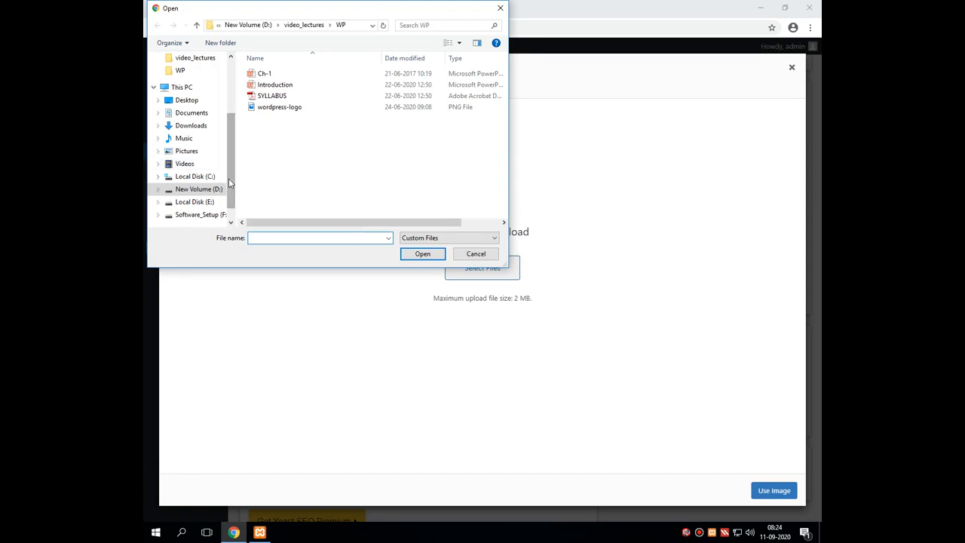
scroll(228, 178, down, 1)
click(210, 180)
double_click(261, 112)
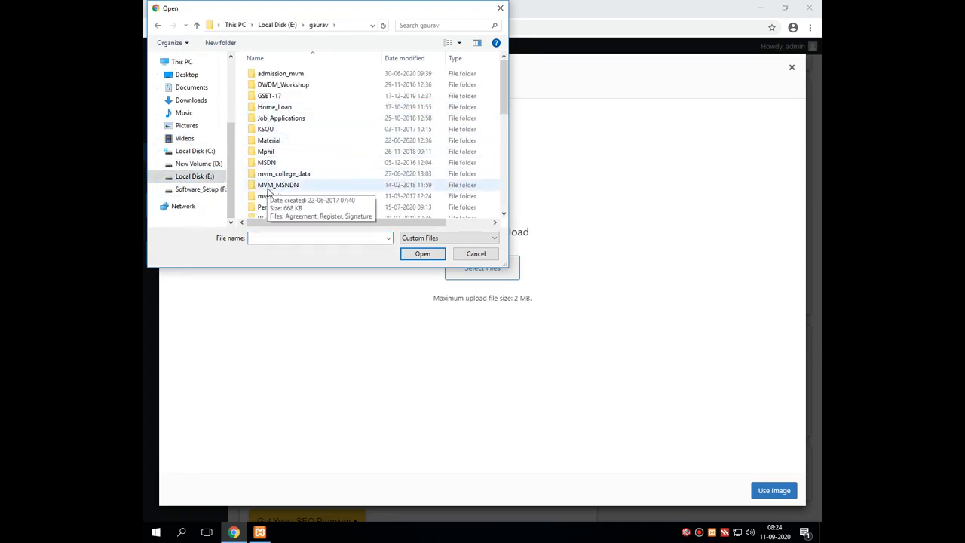
click(270, 209)
double_click(270, 209)
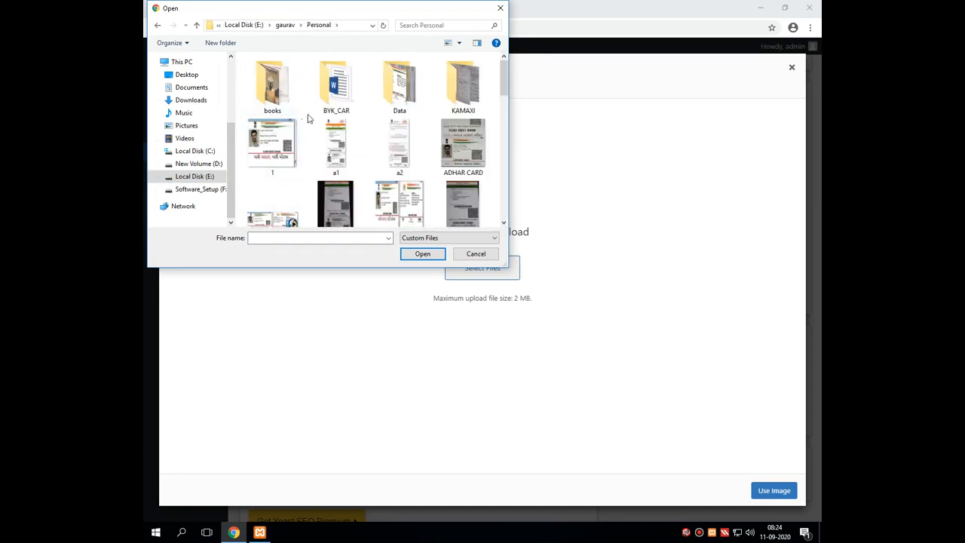
double_click(411, 89)
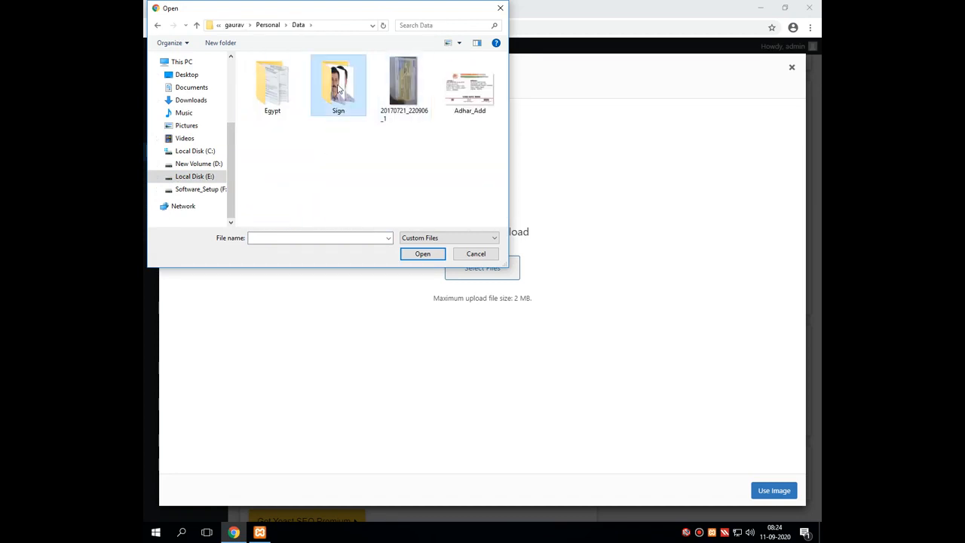
double_click(336, 89)
double_click(403, 89)
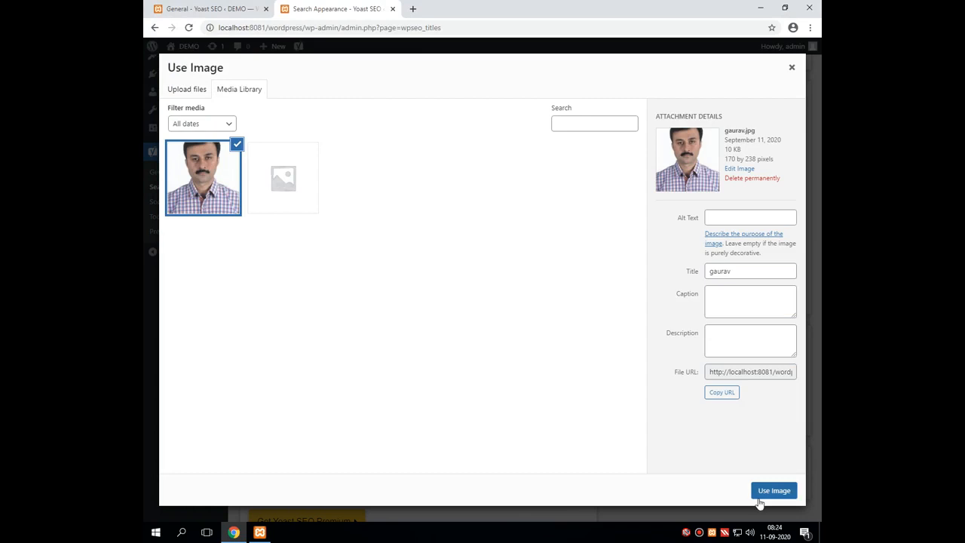
Use the uploaded portrait as the person's logo / avatar and save the Search Appearance changes.
click(209, 191)
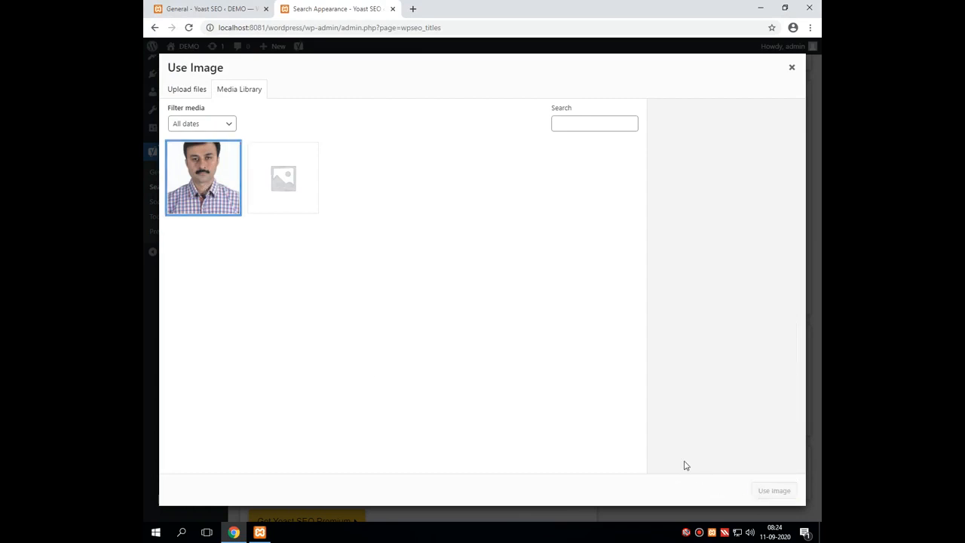
click(205, 188)
click(772, 494)
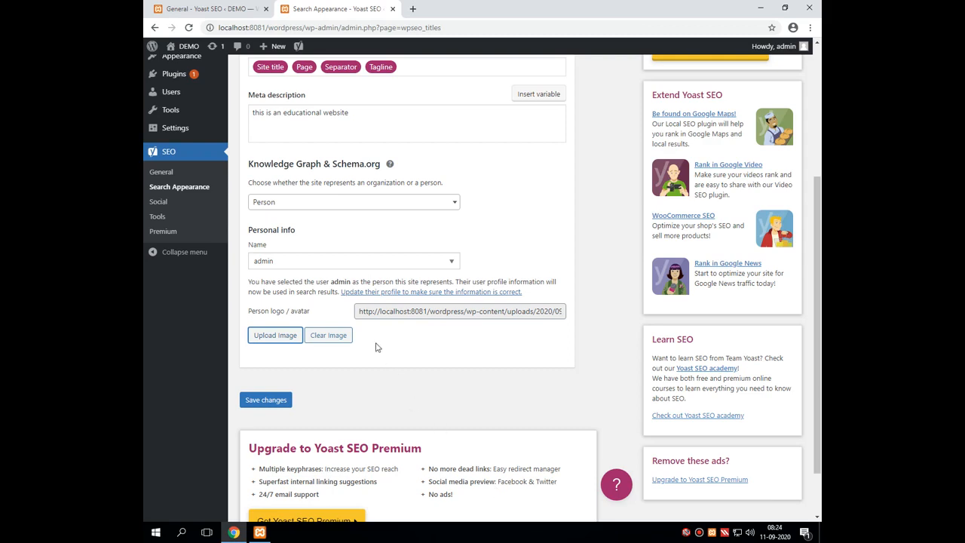
drag(360, 313, 571, 313)
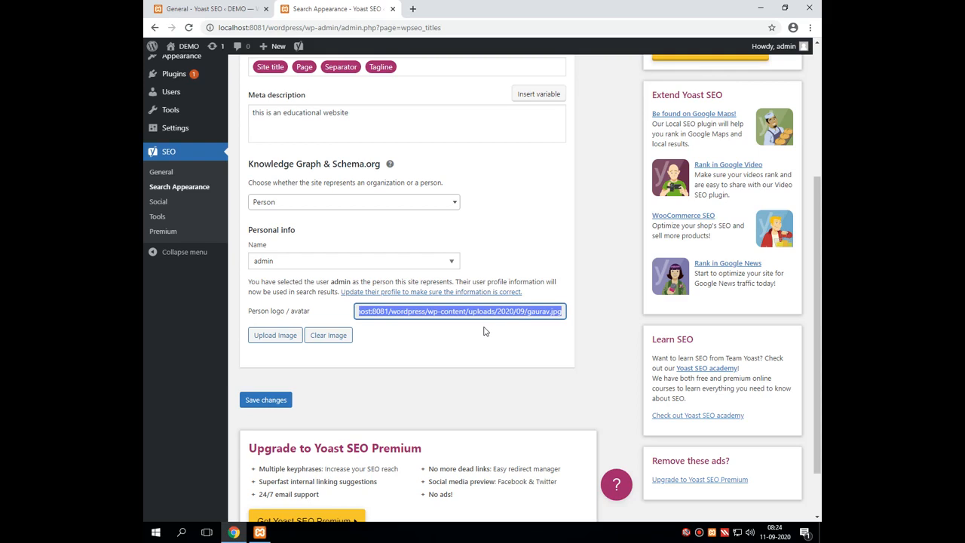
click(286, 404)
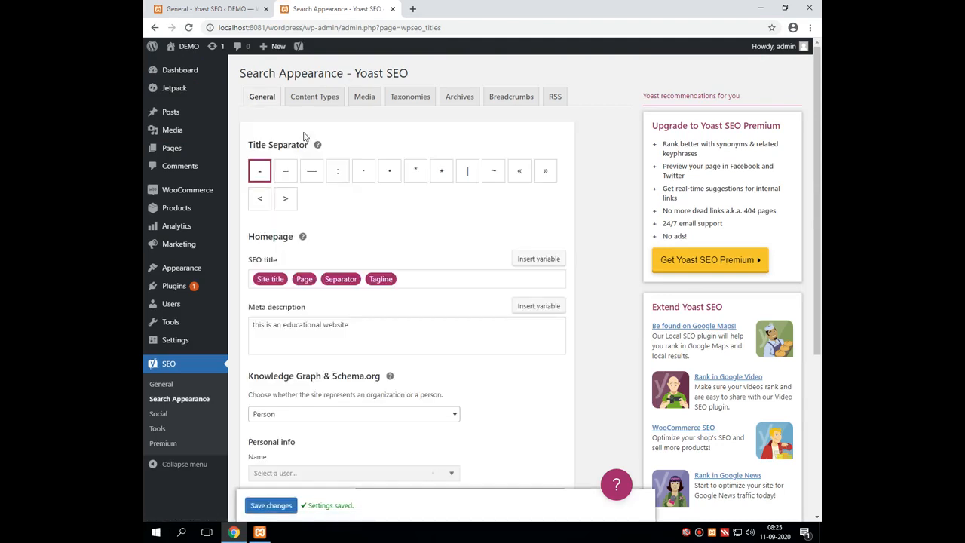
click(700, 532)
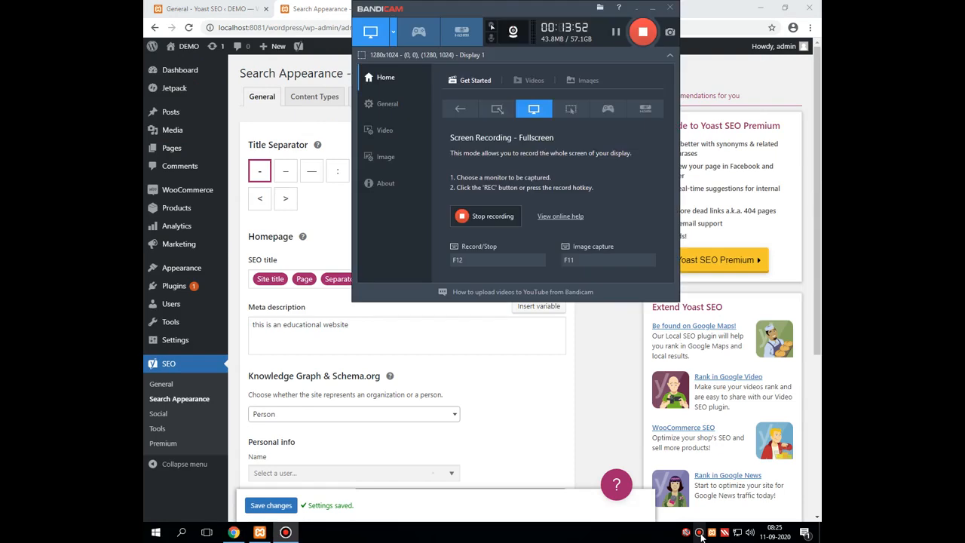
click(638, 9)
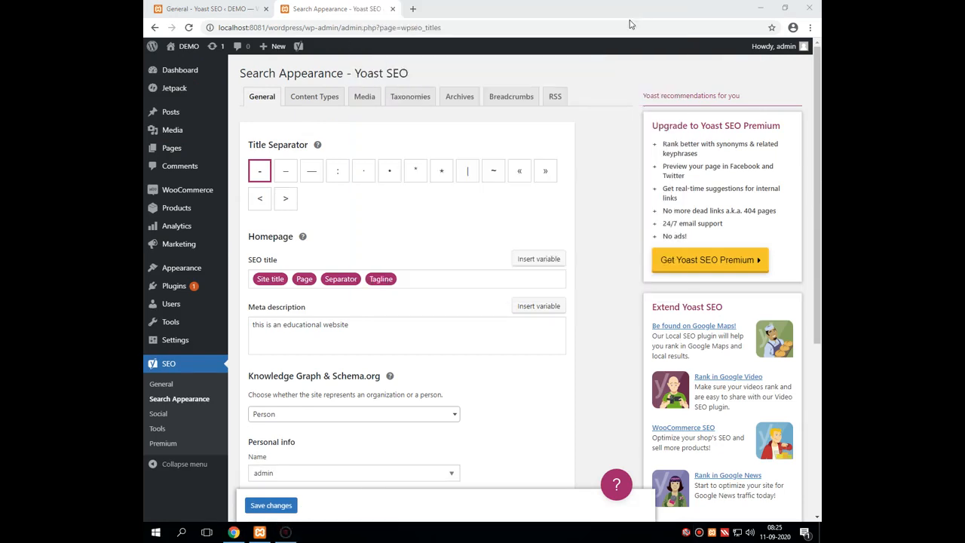
Open the Content Types settings of Search Appearance and look over the Posts, Pages and Products sections.
click(325, 102)
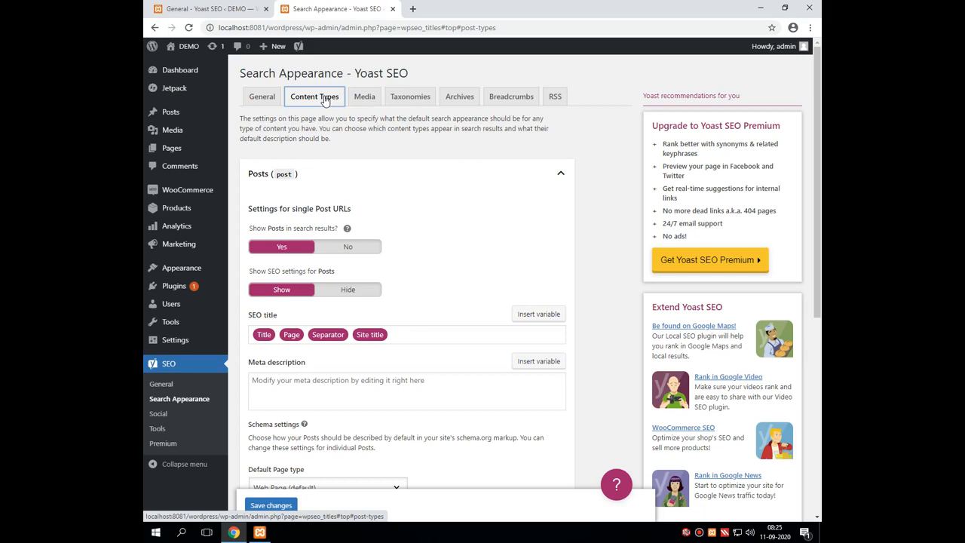
scroll(268, 317, down, 2)
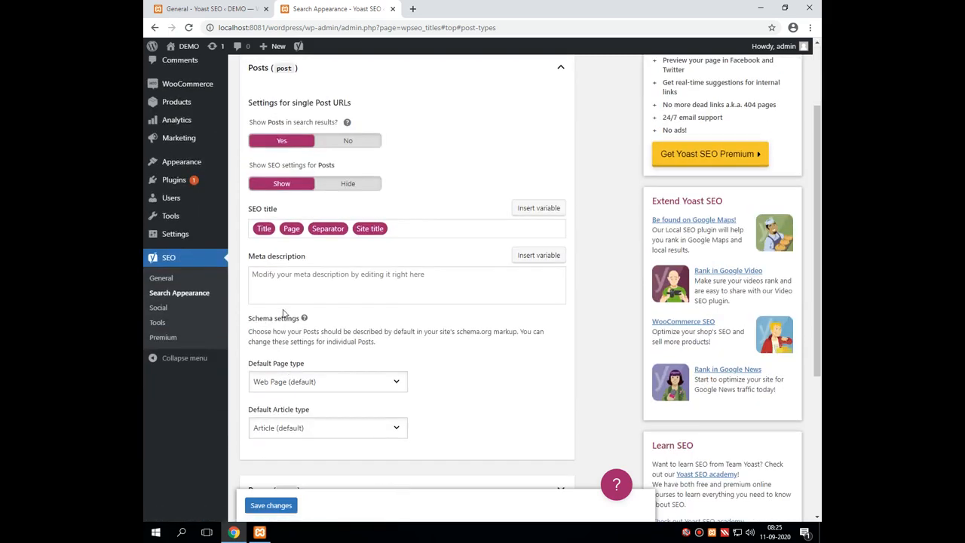
click(280, 298)
scroll(280, 302, down, 2)
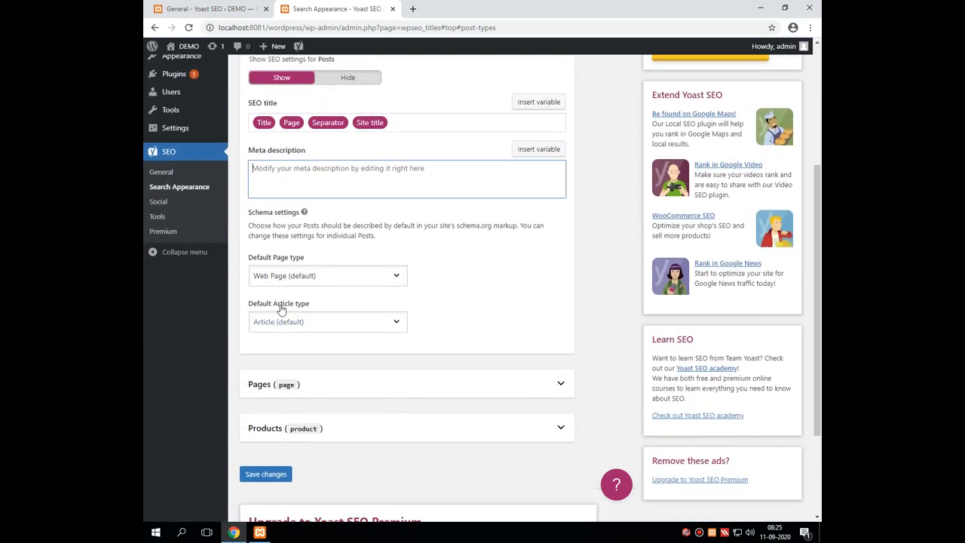
scroll(291, 286, down, 1)
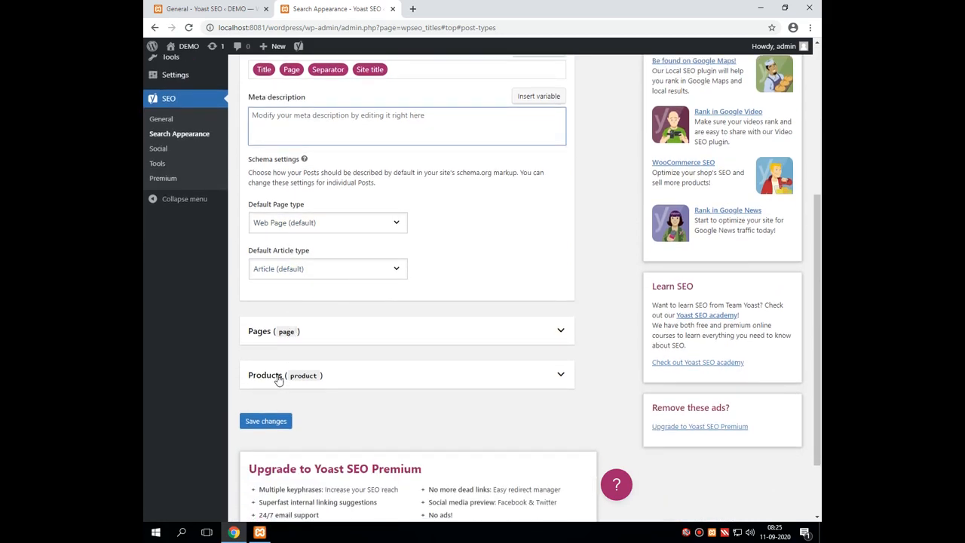
scroll(278, 355, up, 4)
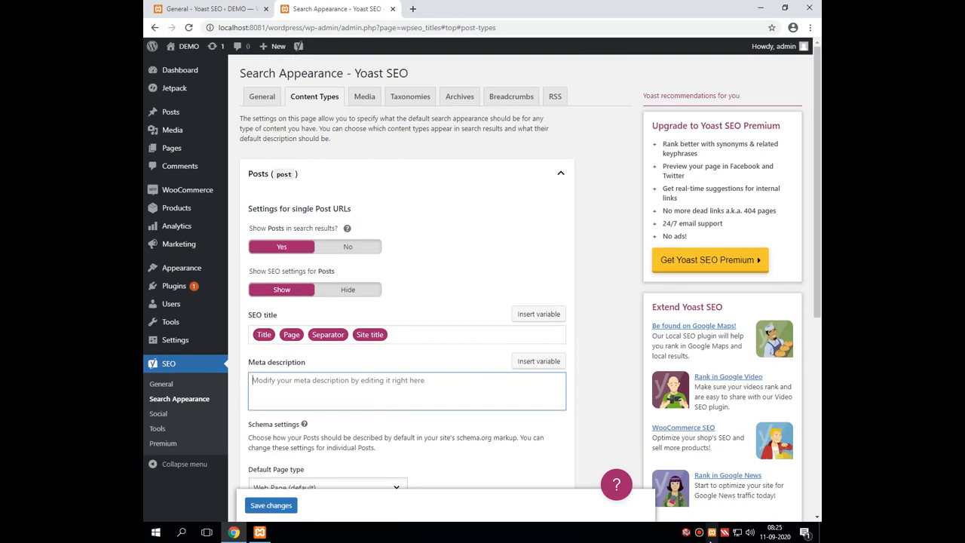
click(700, 533)
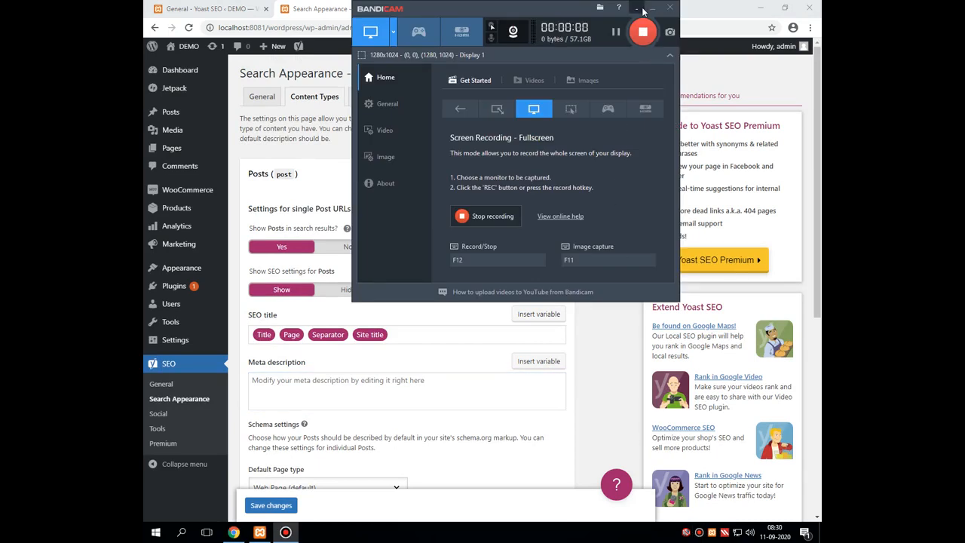
click(643, 9)
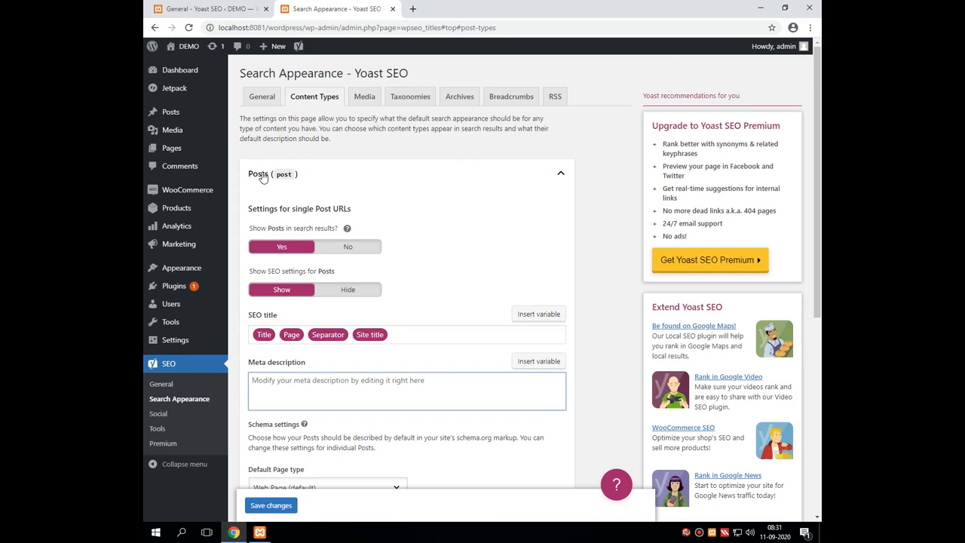
Go through the Content Types page again and collapse the Posts section to compare it with Pages and Products.
drag(821, 226, 808, 264)
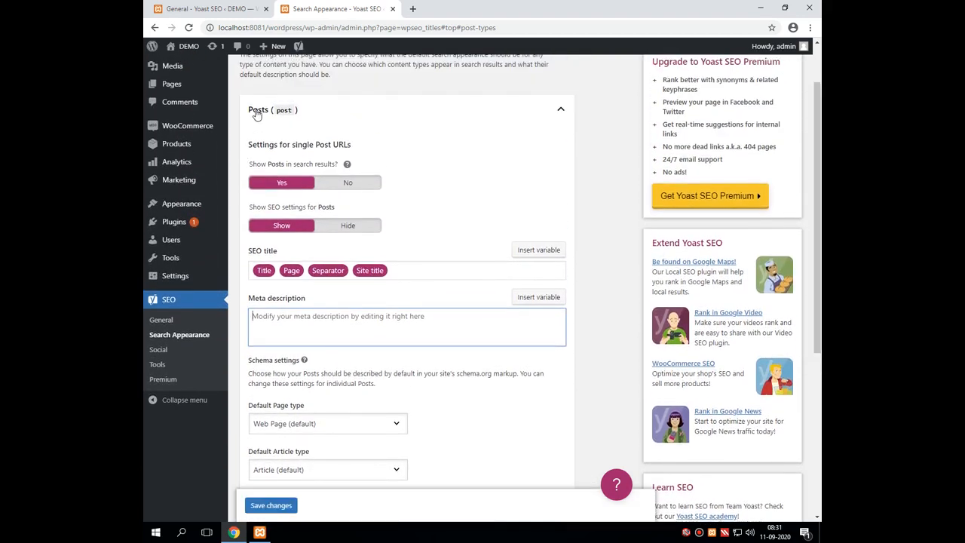
scroll(520, 266, down, 3)
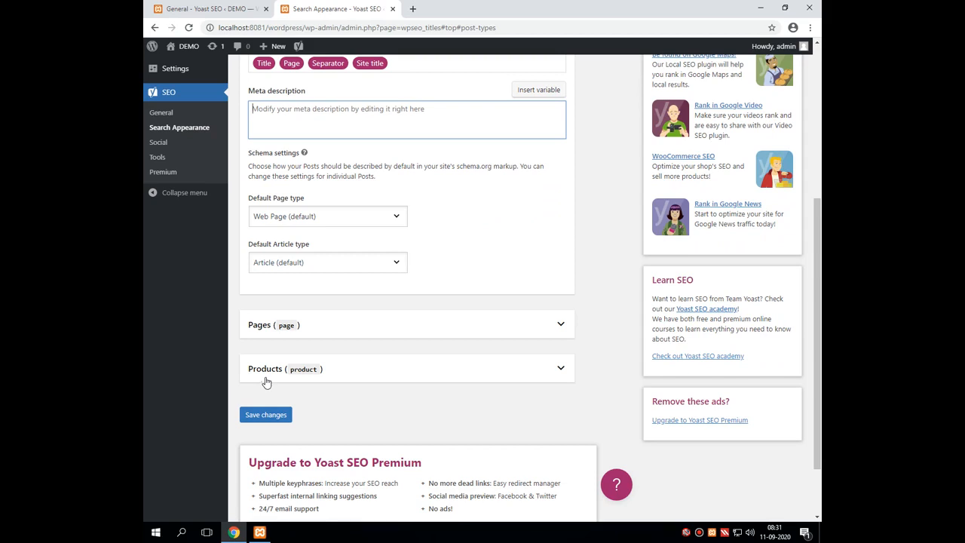
scroll(571, 224, up, 4)
click(564, 169)
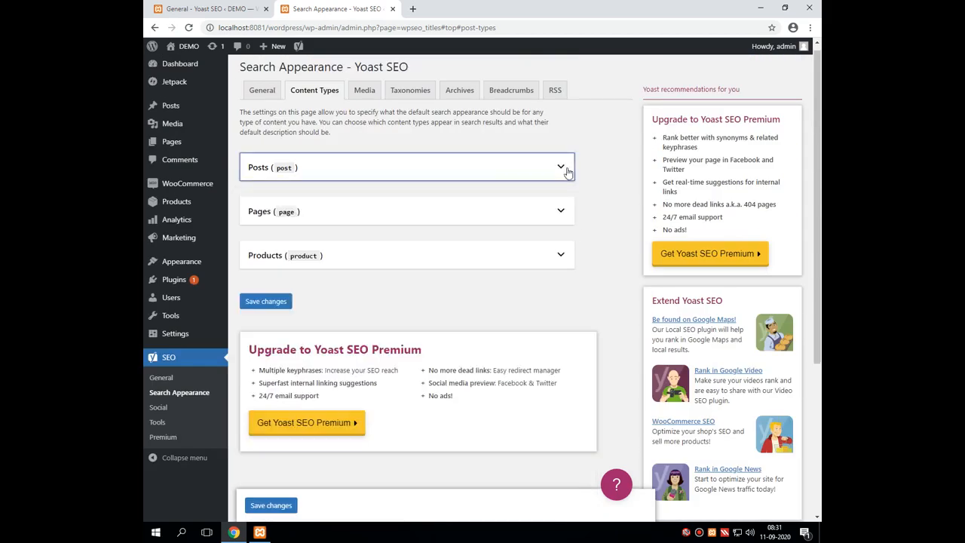
click(561, 169)
click(561, 169)
click(561, 169)
click(561, 169)
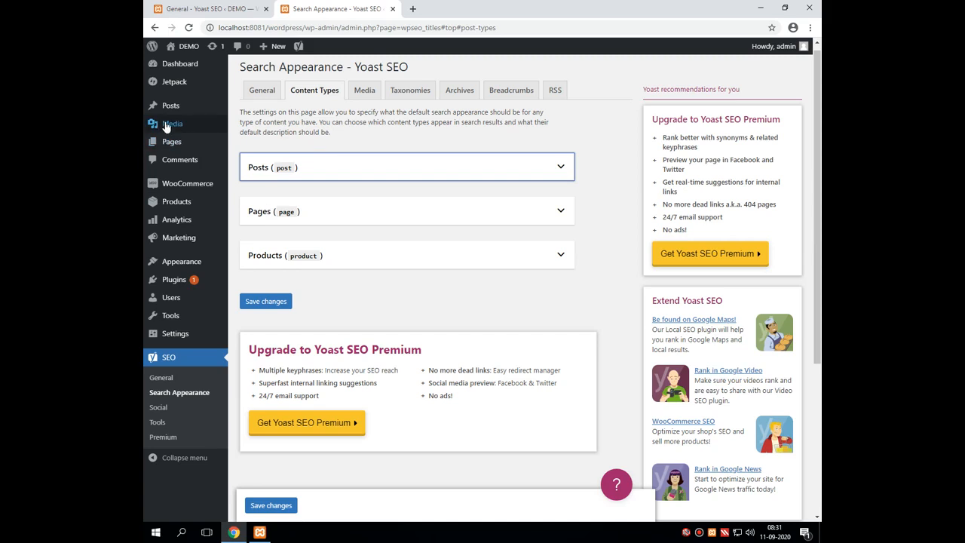
Expand the Posts section and review its options for showing posts in search results and showing SEO settings.
mouse_move(171, 109)
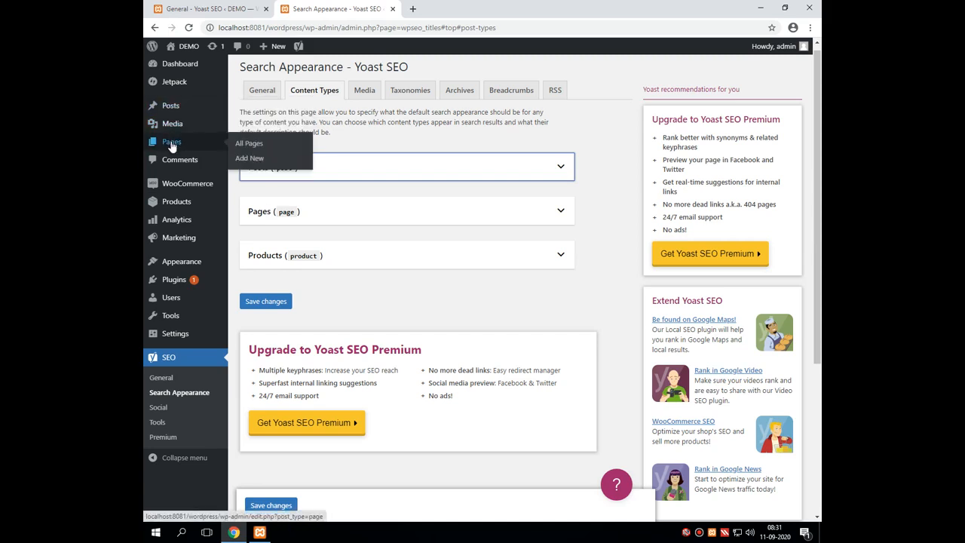
mouse_move(185, 203)
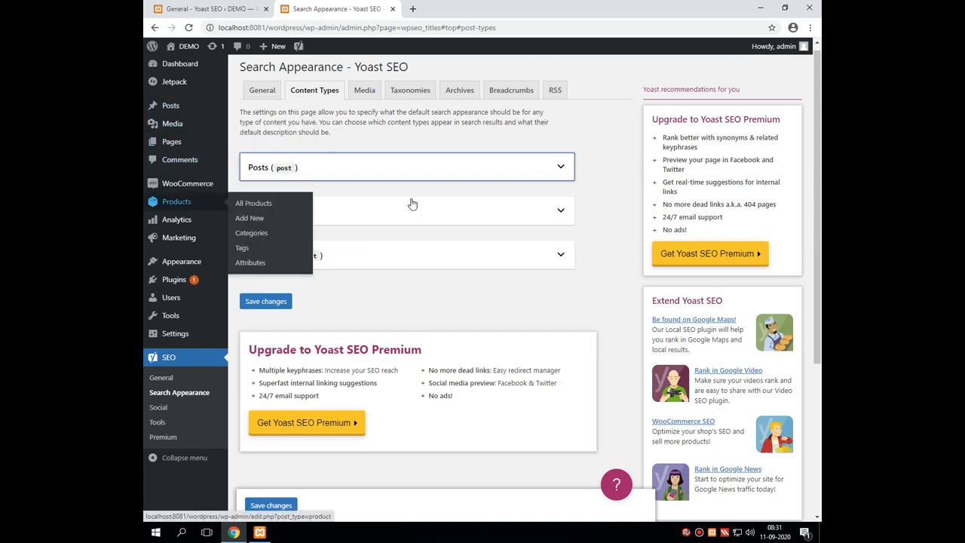
click(448, 169)
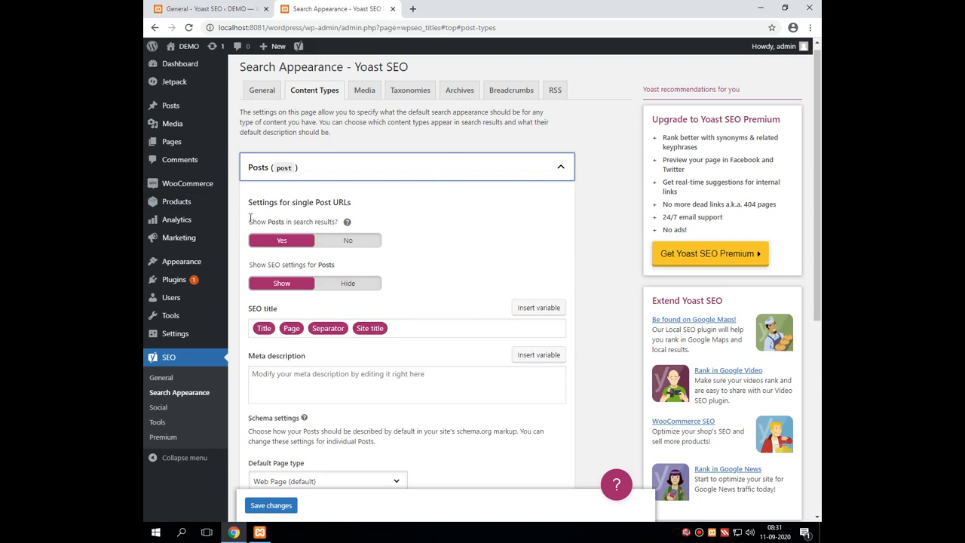
drag(249, 224, 340, 224)
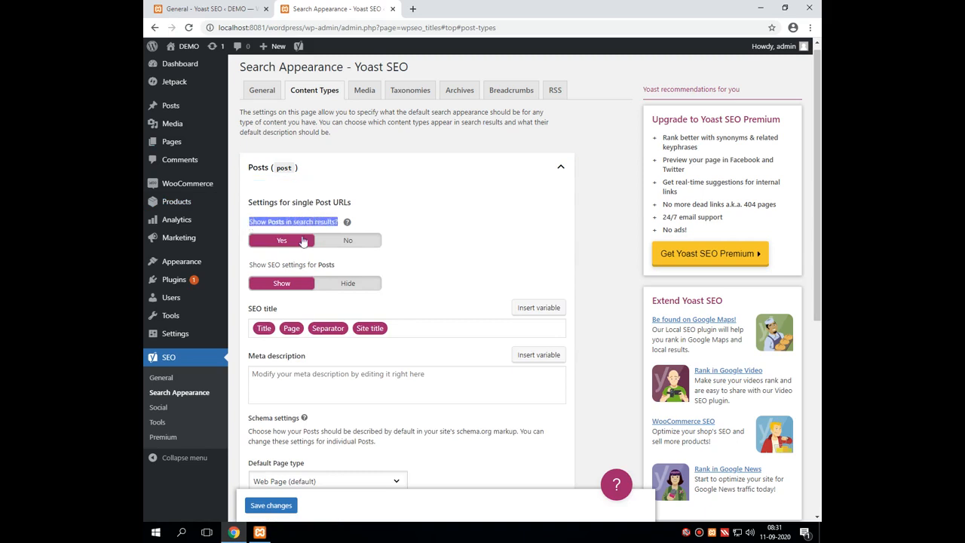
drag(250, 264, 339, 266)
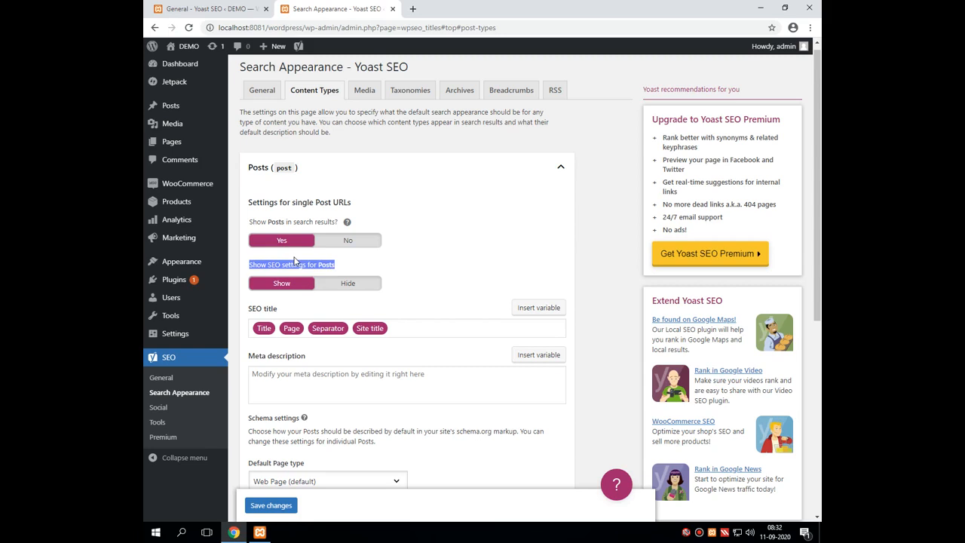
Enter "this is the blog of specific person." as the meta description for Posts.
scroll(295, 261, down, 2)
click(297, 278)
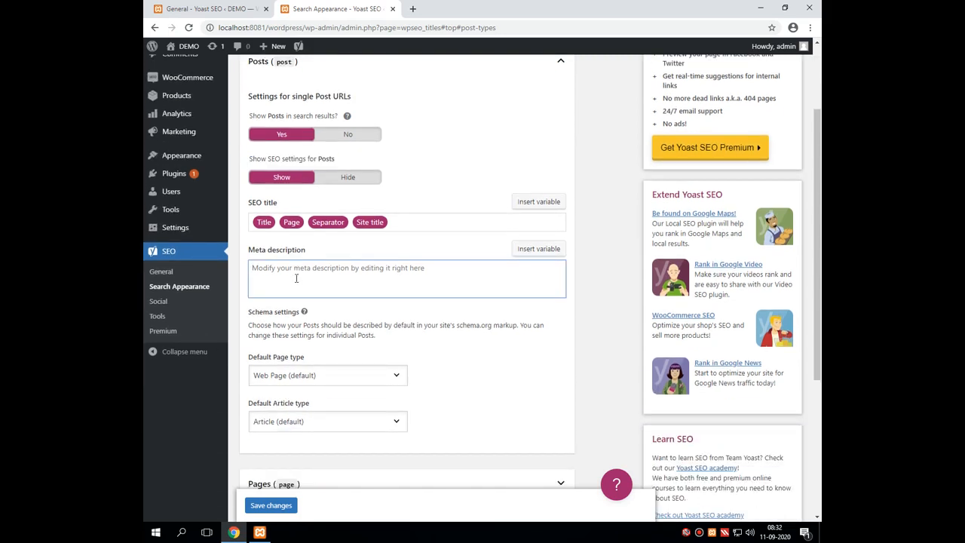
text(this is the blog of specific person.)
scroll(296, 278, down, 2)
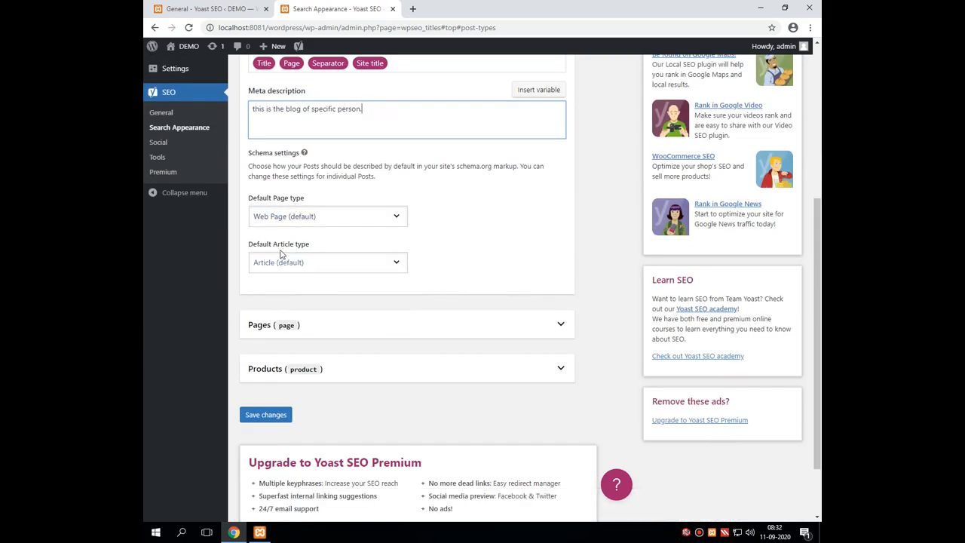
Choose Web Page (default) as the default page type for Posts and collapse the Posts section.
click(337, 221)
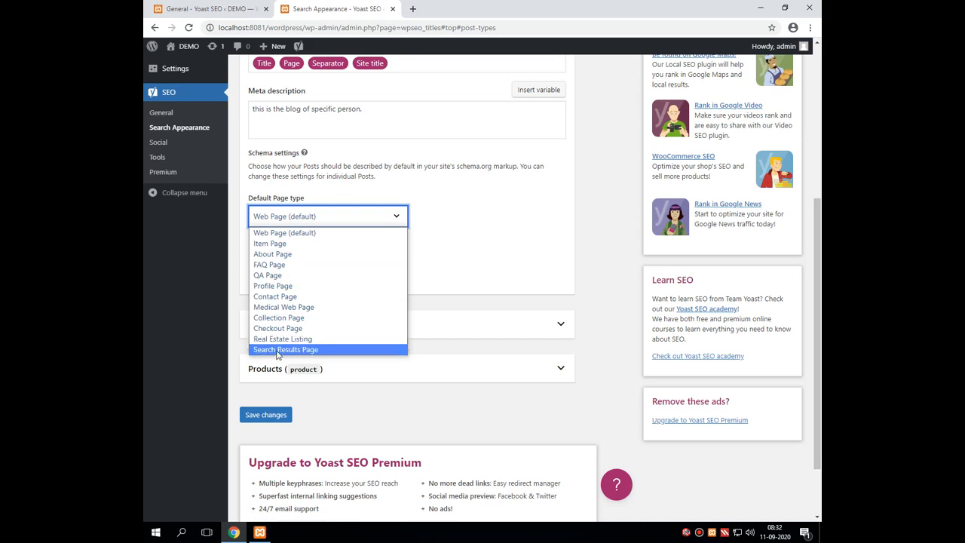
click(276, 237)
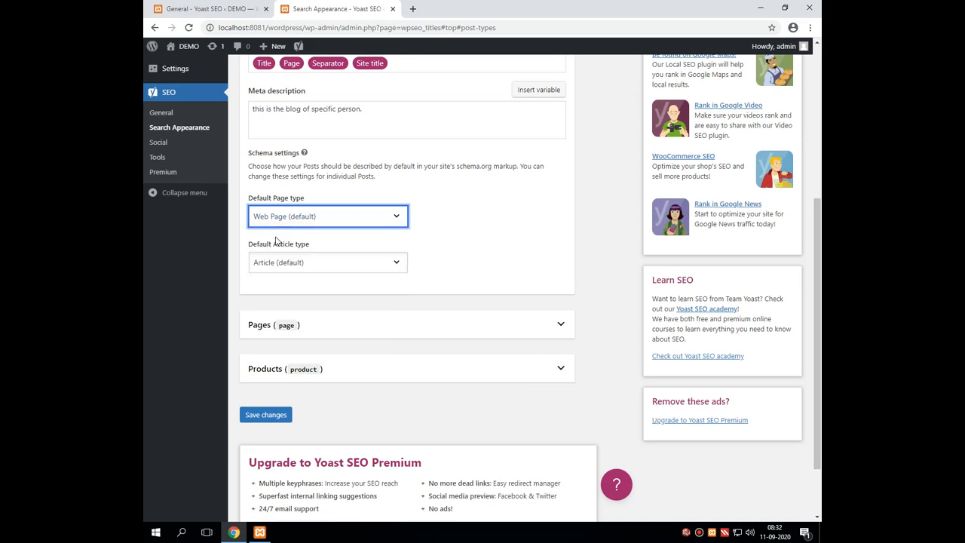
scroll(302, 243, up, 5)
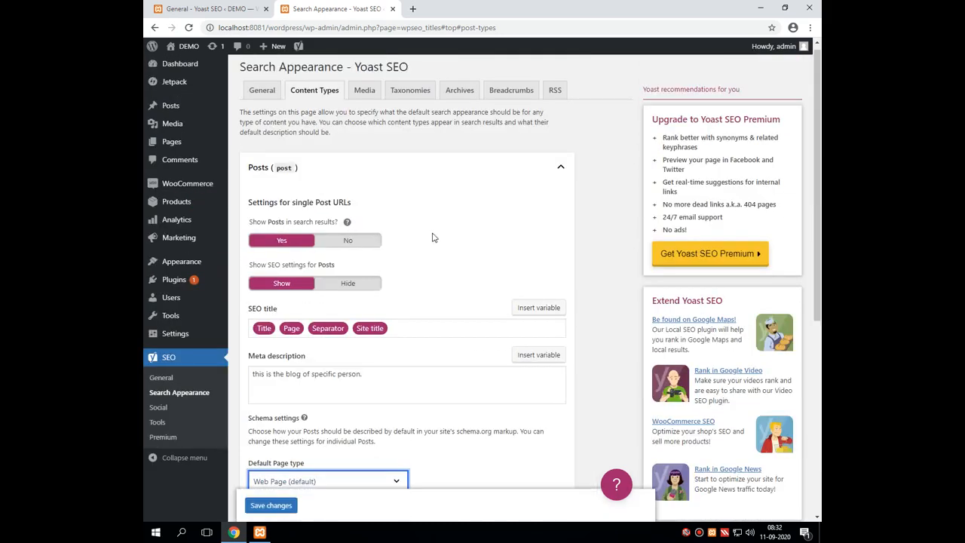
click(563, 168)
Expand the Pages section, review its search result, SEO title, meta description and schema options, and collapse it.
scroll(362, 211, down, 1)
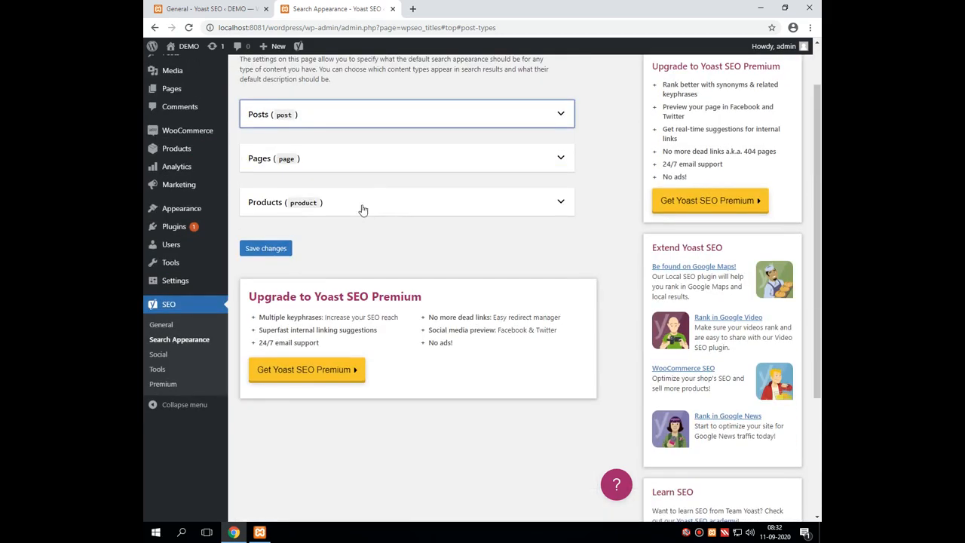
click(341, 161)
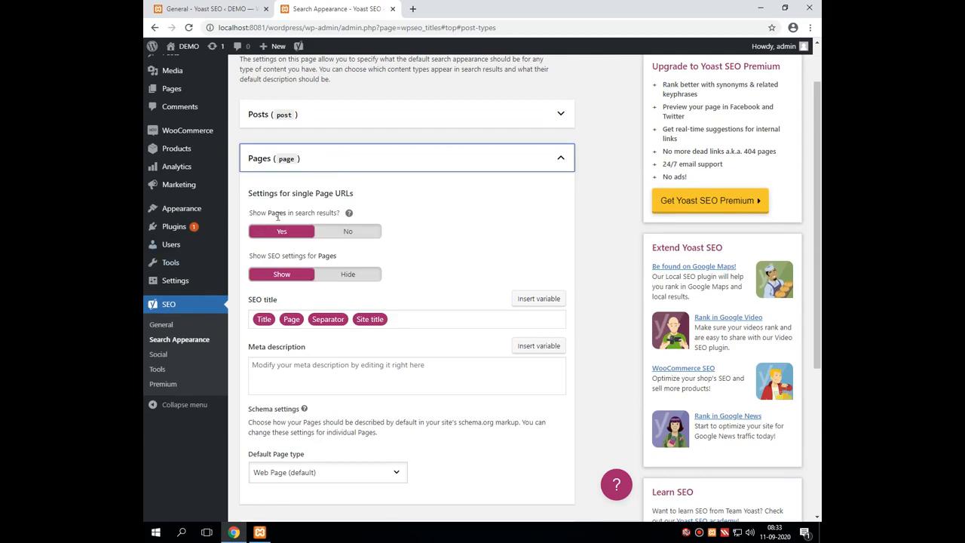
scroll(302, 317, down, 3)
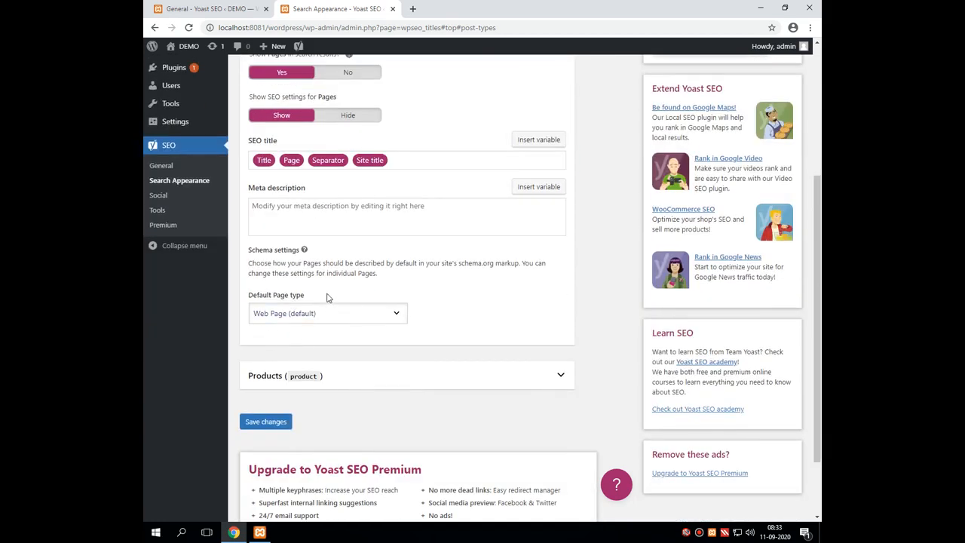
scroll(329, 295, up, 2)
scroll(329, 296, up, 1)
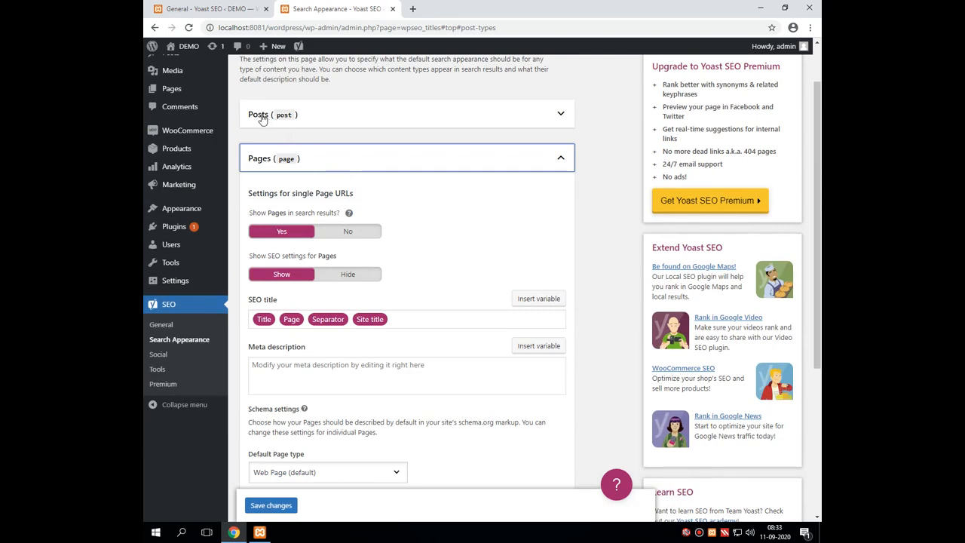
click(563, 158)
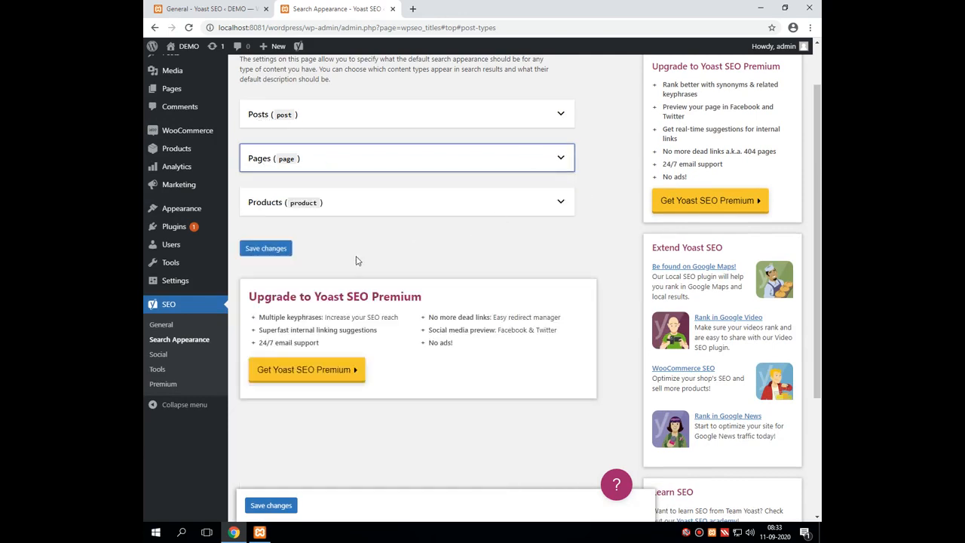
Set Products to No for showing in search results, hide their SEO settings, and save the changes.
click(350, 209)
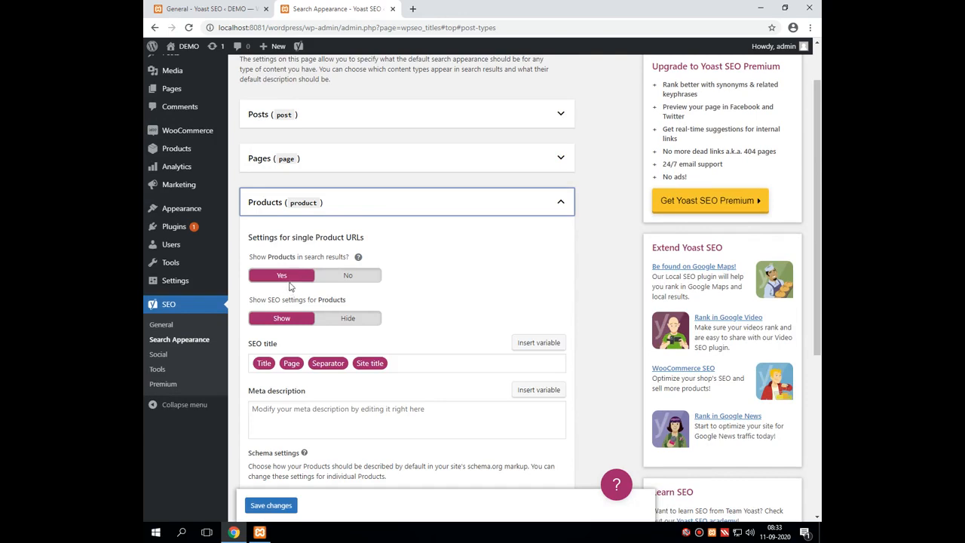
scroll(301, 287, down, 2)
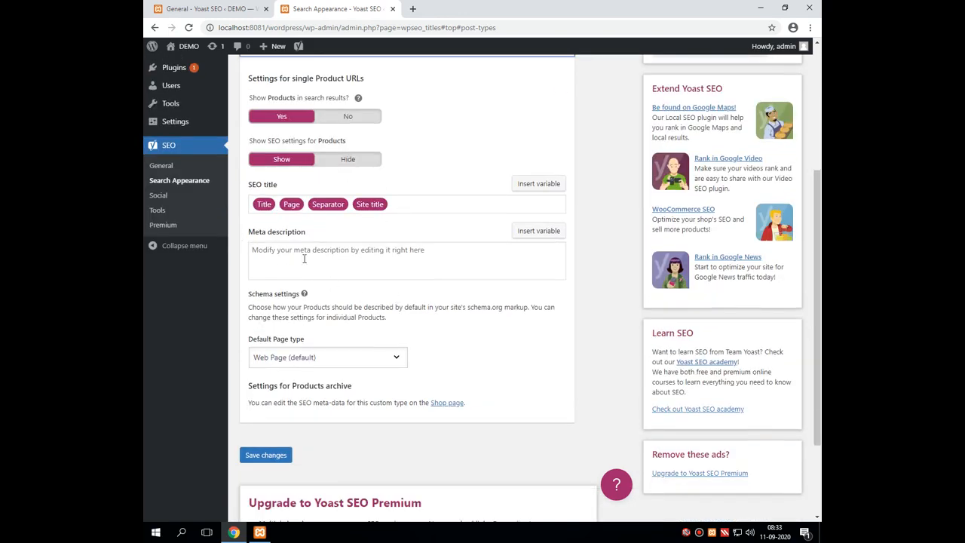
scroll(332, 187, up, 1)
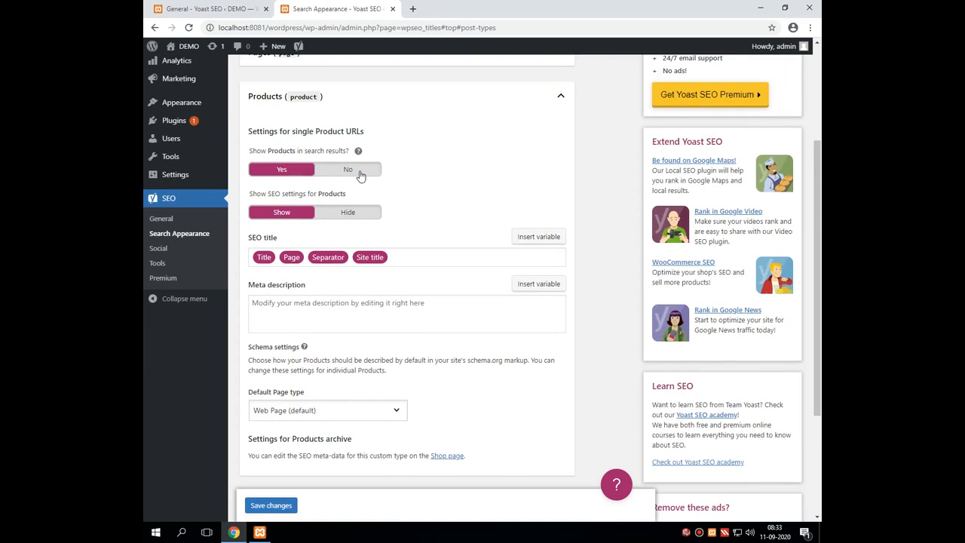
click(361, 175)
click(341, 221)
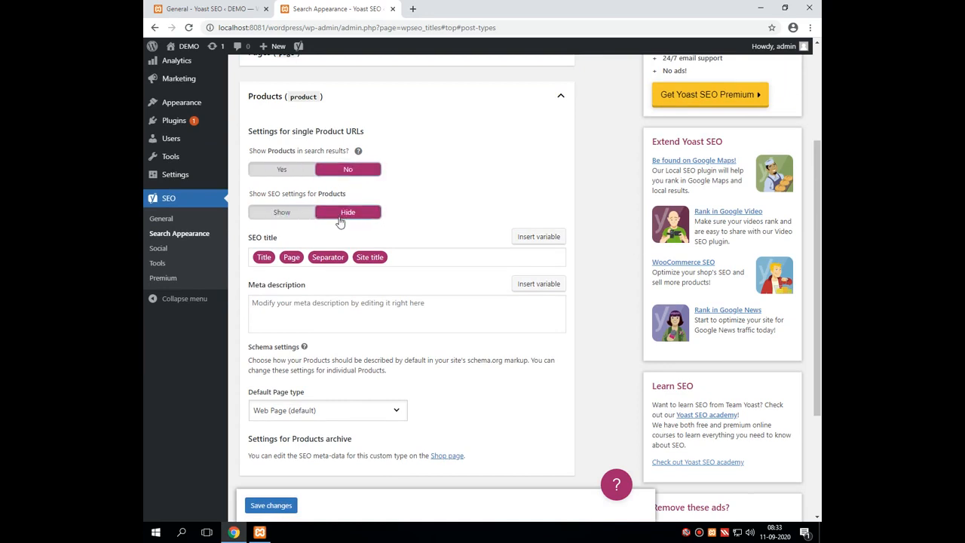
scroll(315, 281, down, 2)
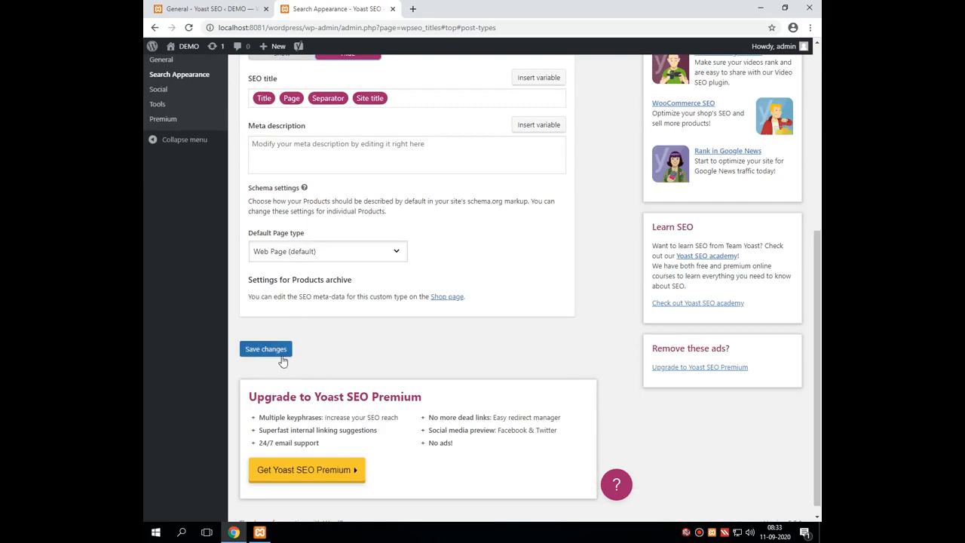
click(281, 355)
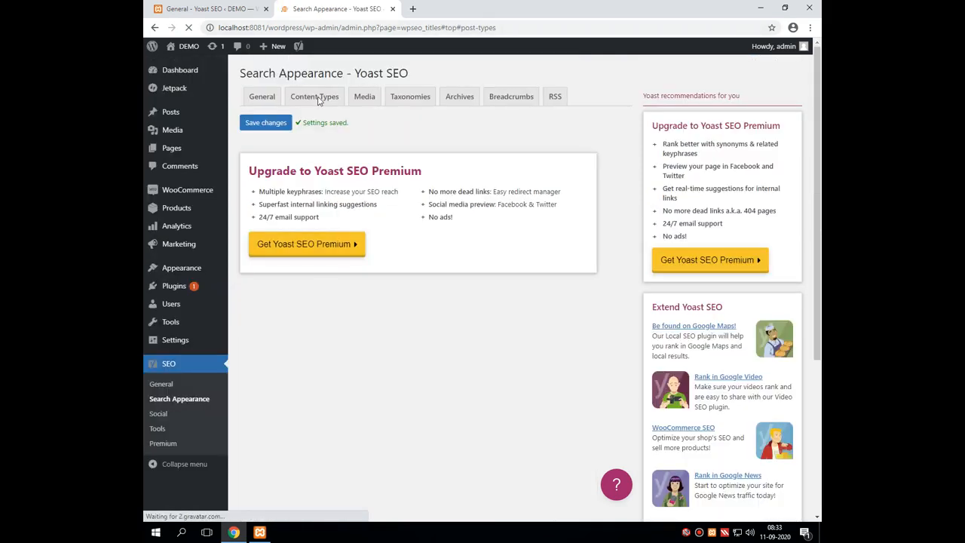
Review the Media attachment URL redirect setting and the Categories, Tags and Formats sections of the Taxonomies settings.
click(371, 99)
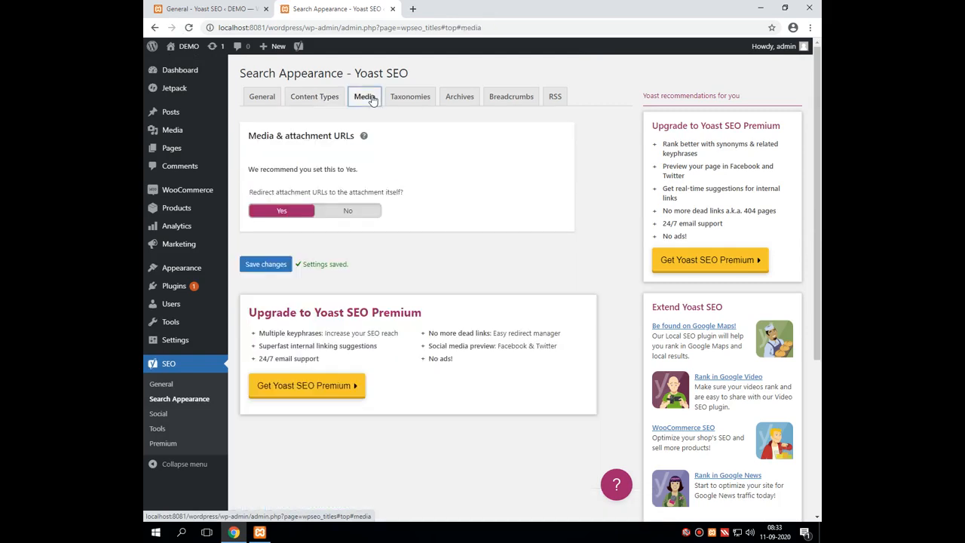
drag(251, 169, 357, 171)
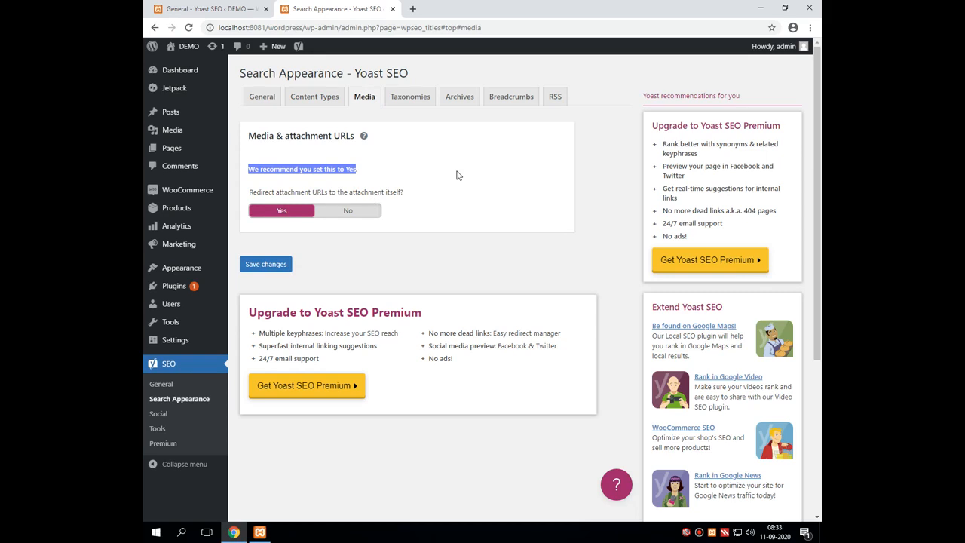
click(409, 106)
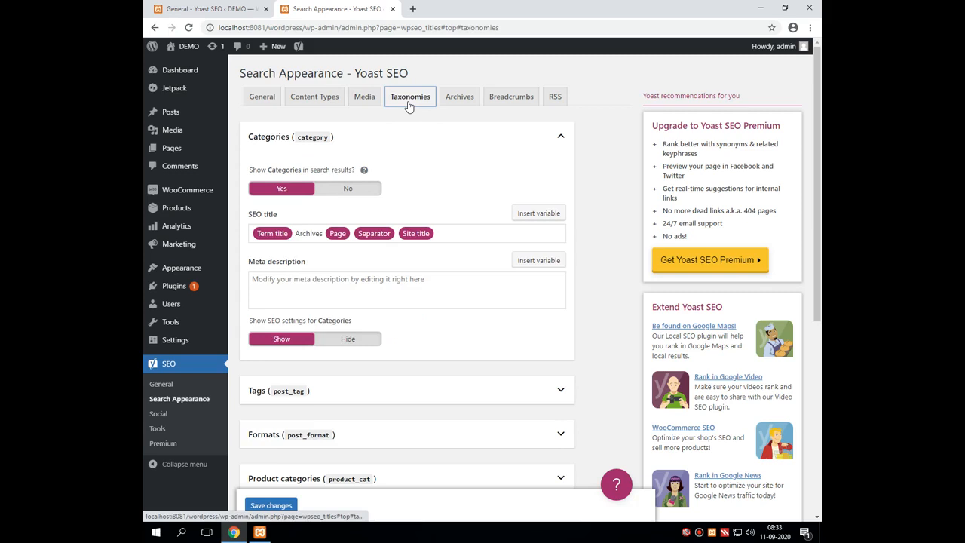
click(560, 136)
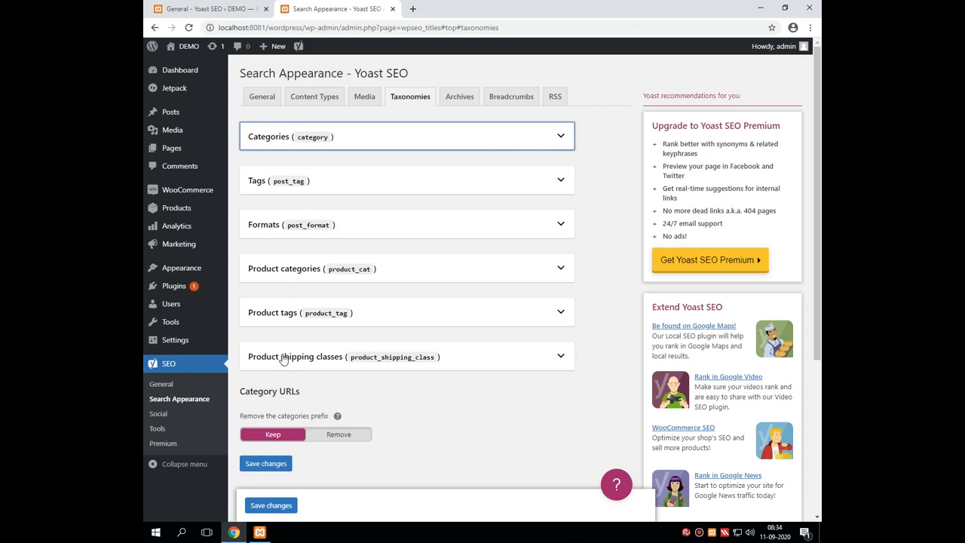
click(325, 143)
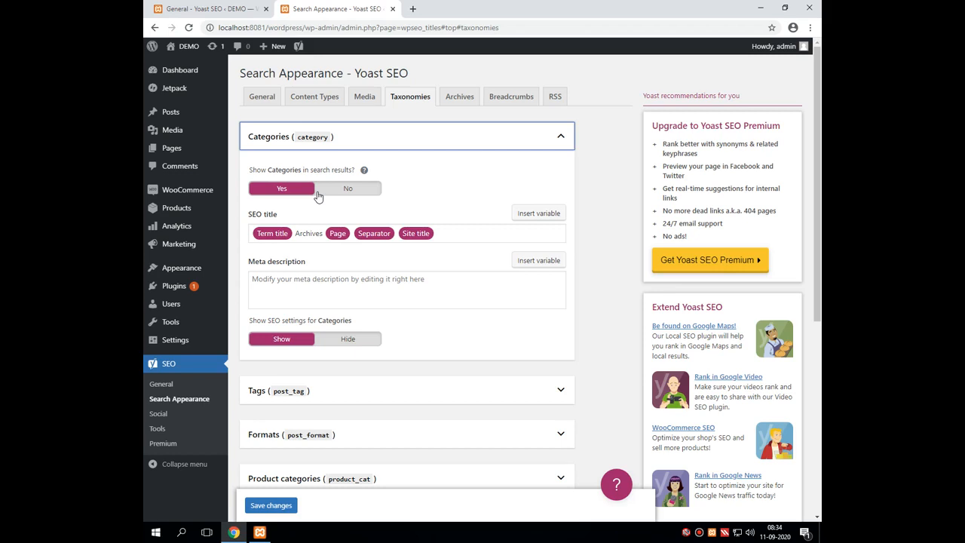
click(536, 139)
click(381, 190)
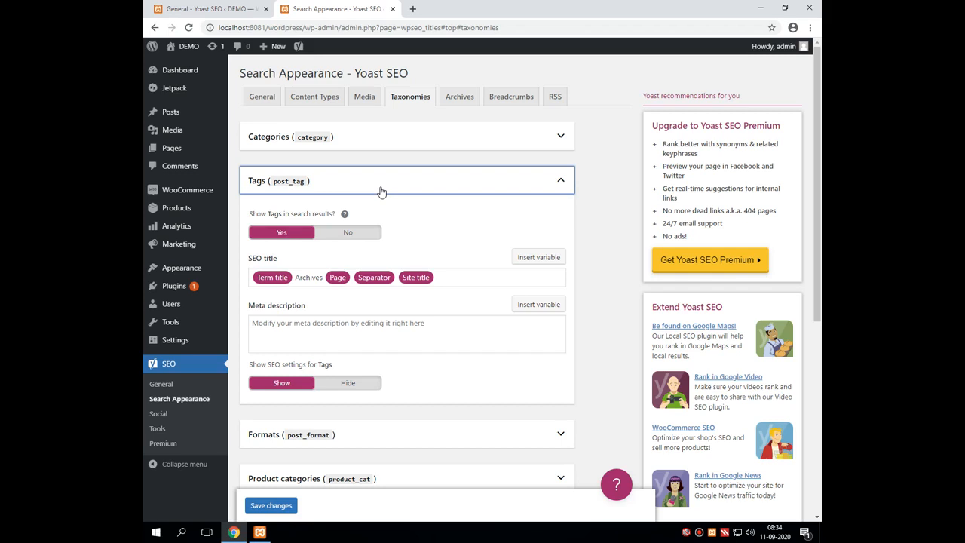
click(411, 189)
click(367, 229)
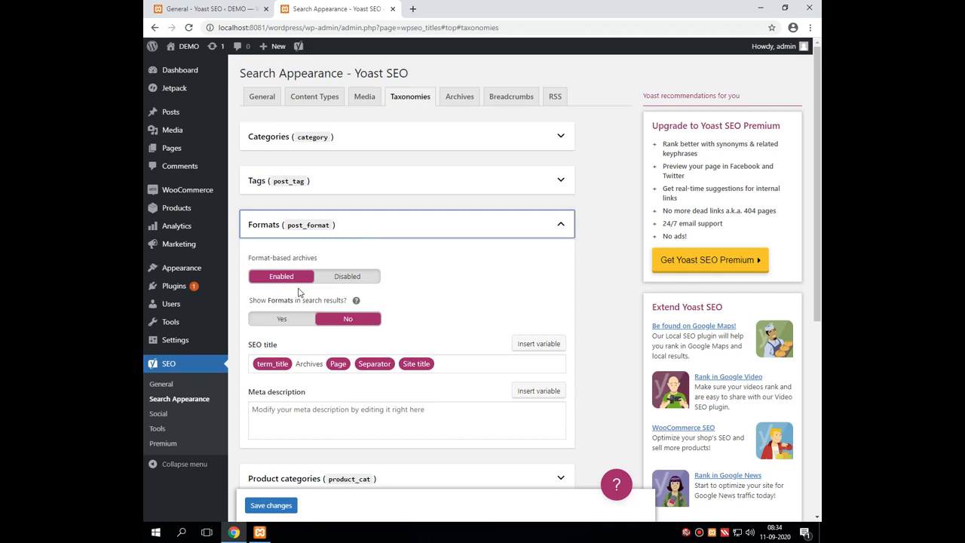
click(563, 229)
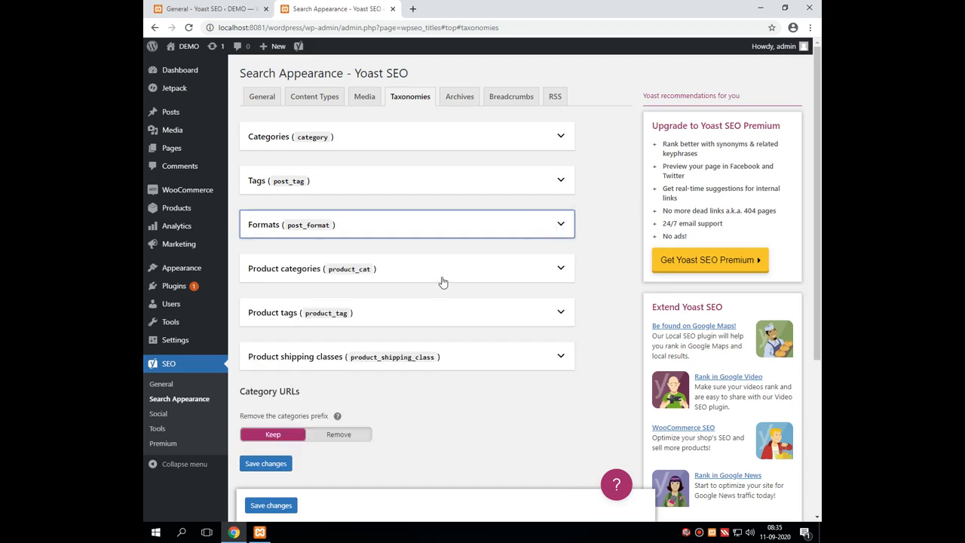
Set Product categories to No for showing in search results, hide their SEO settings, and collapse the section.
click(510, 274)
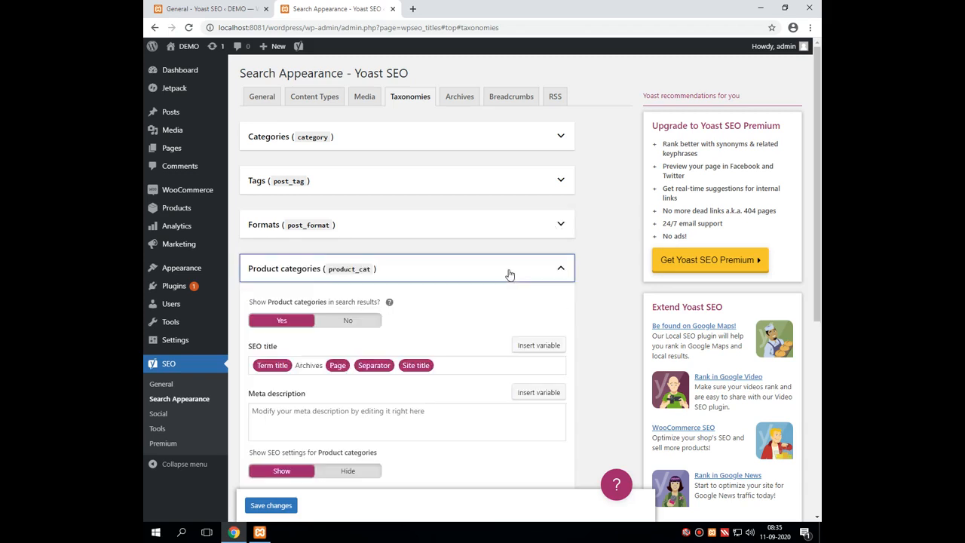
click(349, 322)
scroll(349, 322, down, 3)
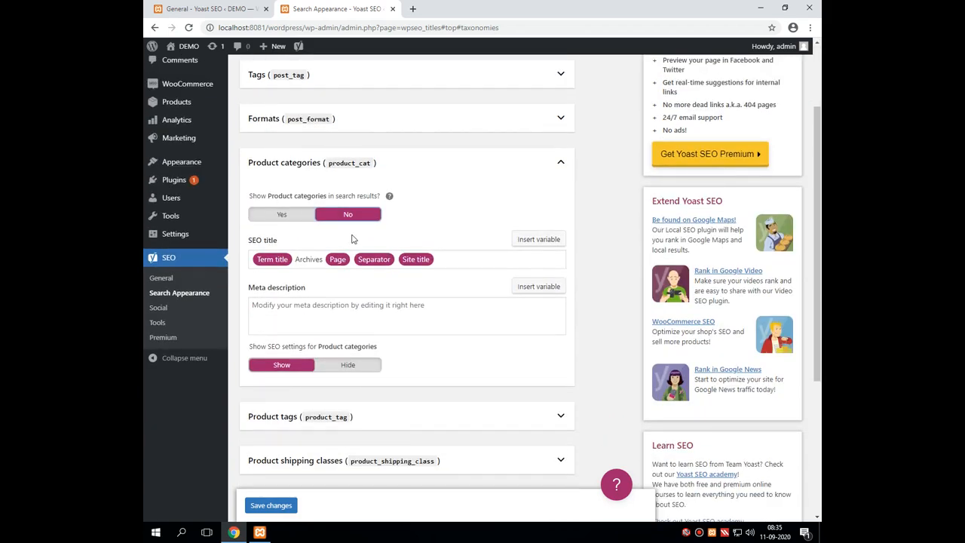
click(350, 372)
click(558, 168)
Set Product tags and Product shipping classes to No for showing in search results, collapsing each section.
click(549, 219)
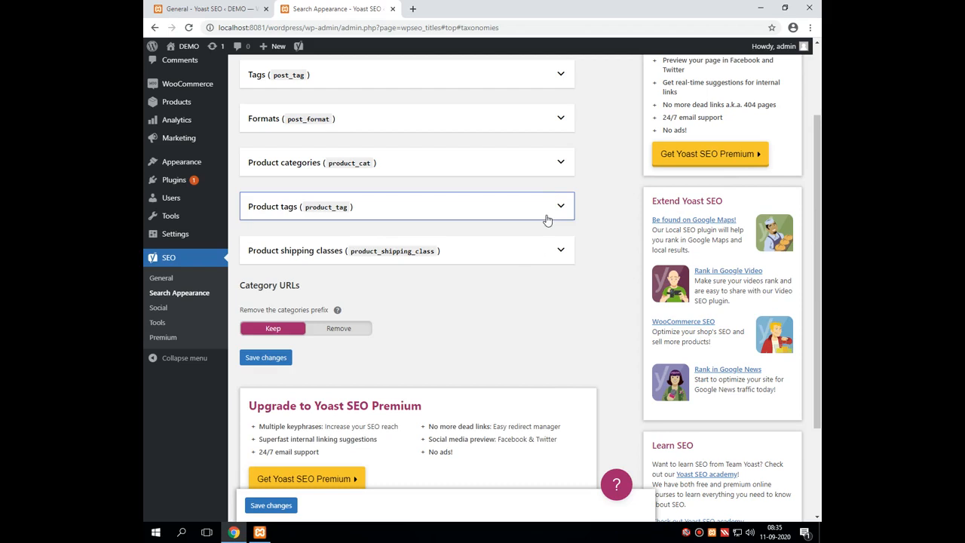
click(353, 259)
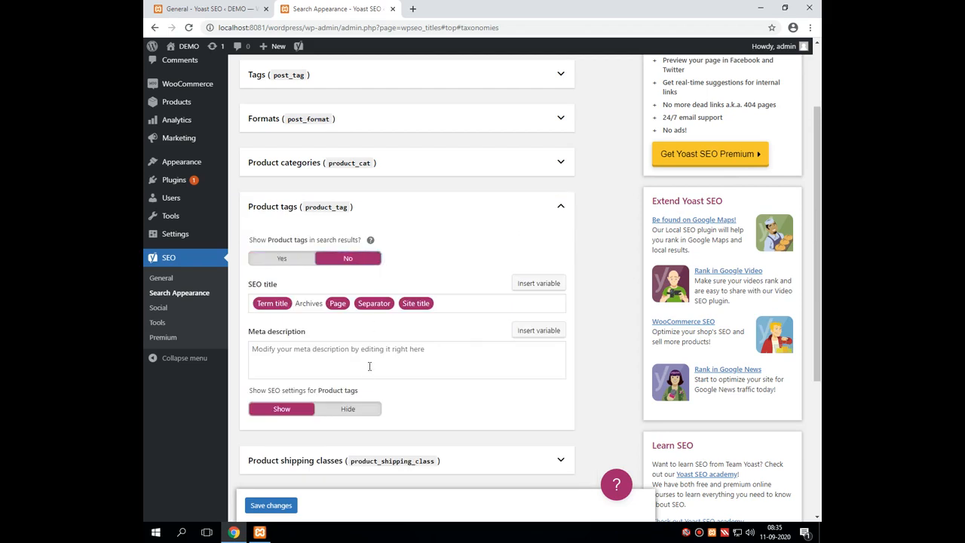
click(563, 207)
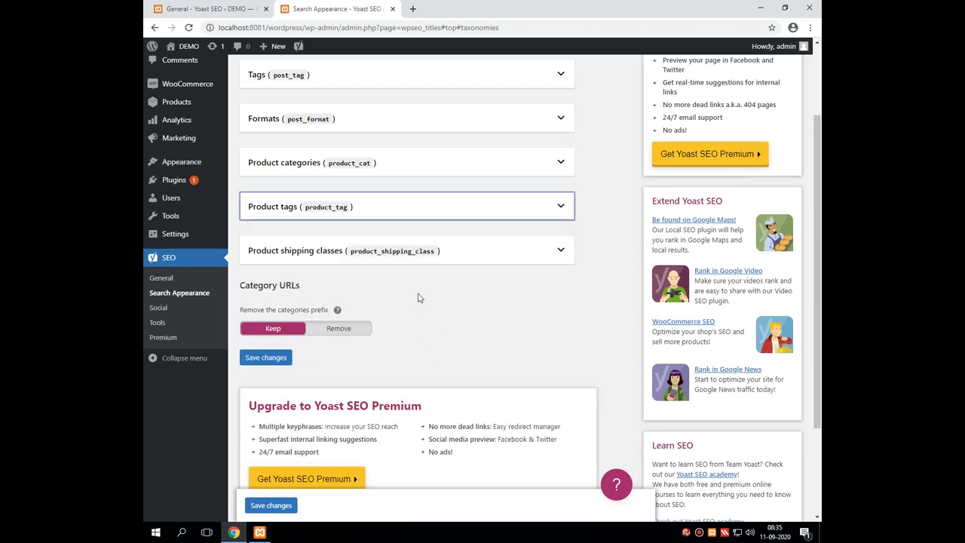
click(475, 260)
click(371, 304)
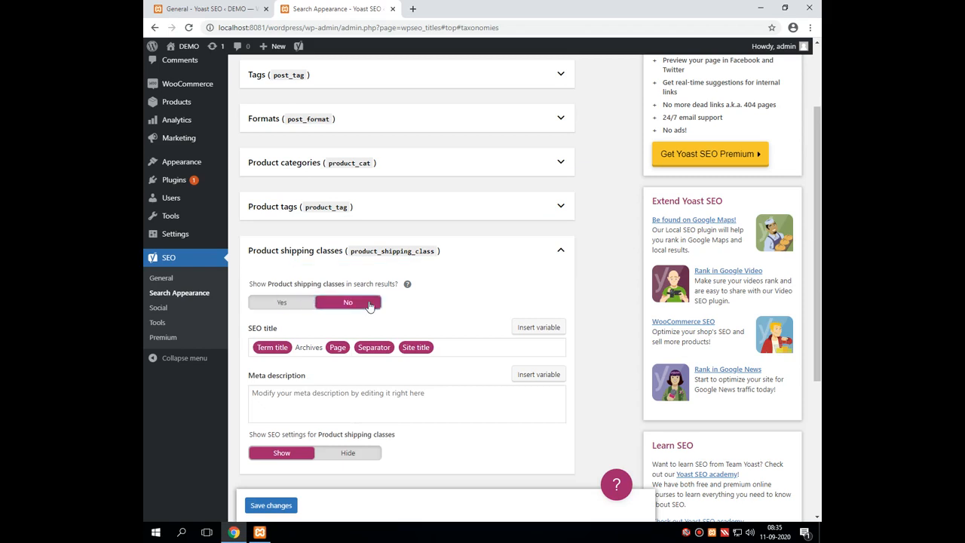
click(558, 252)
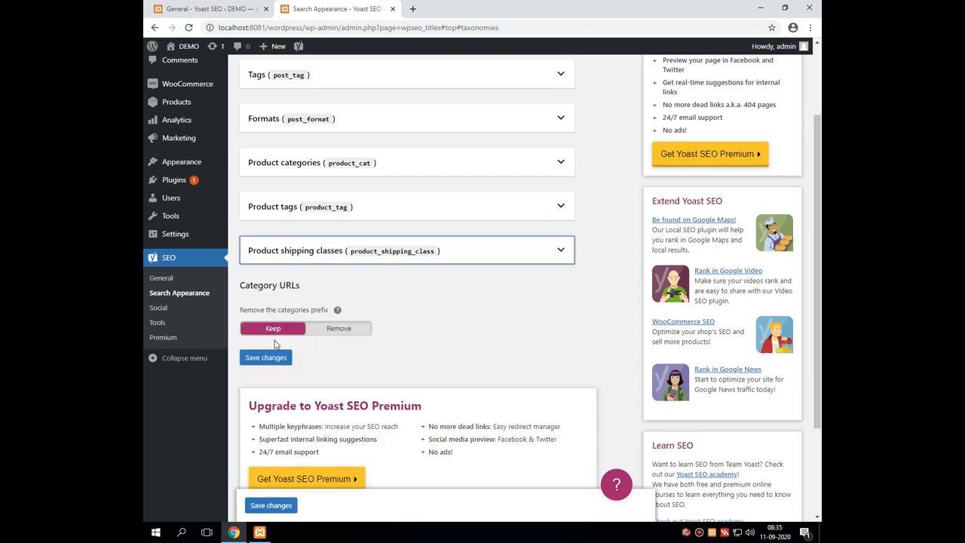
Set the categories prefix in Category URLs to Remove and save the Taxonomies changes.
click(334, 329)
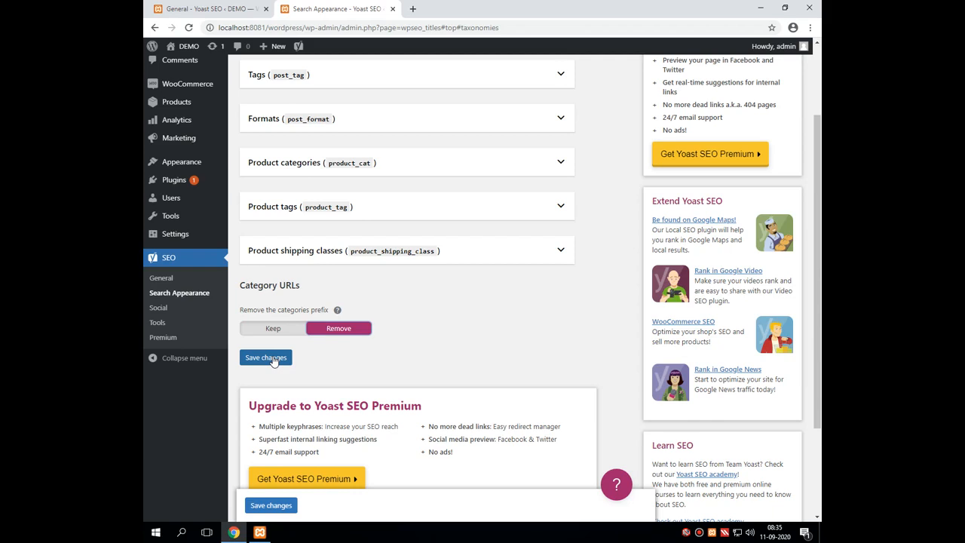
click(266, 357)
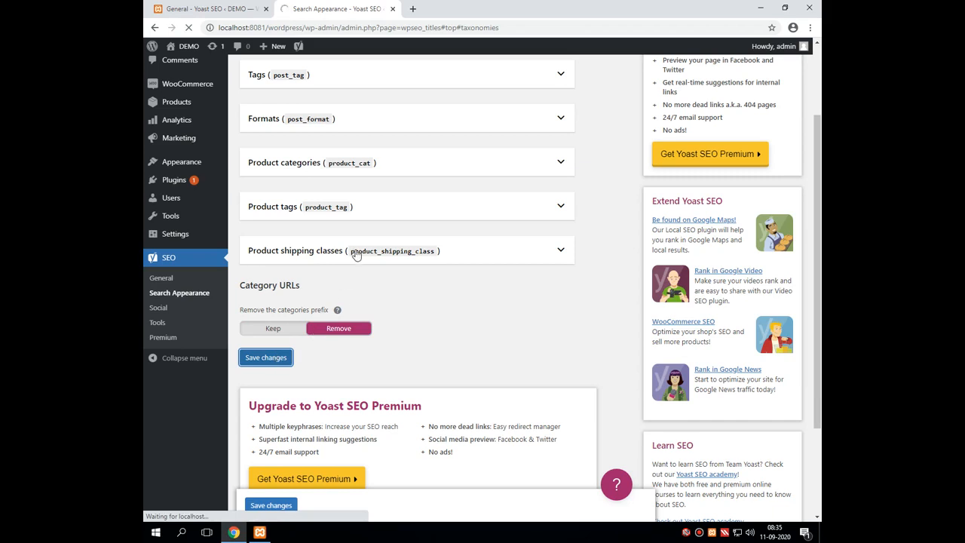
scroll(357, 254, up, 2)
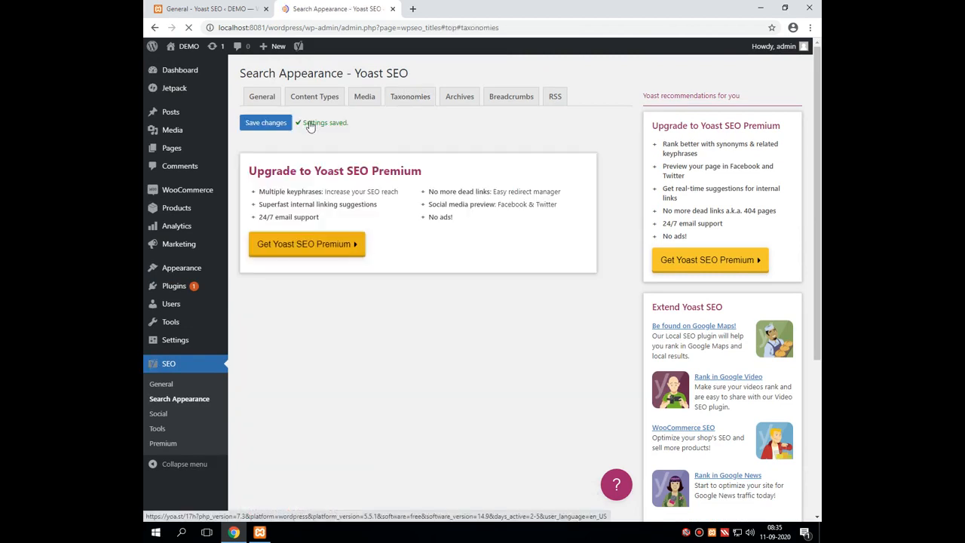
Review the author archives and date archives settings in the Archives section, then collapse both groups.
click(457, 101)
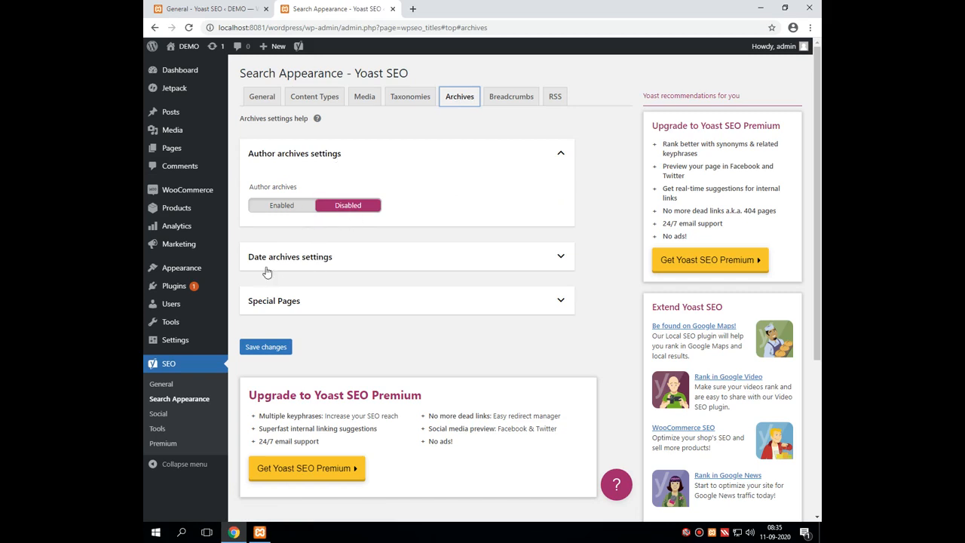
click(429, 260)
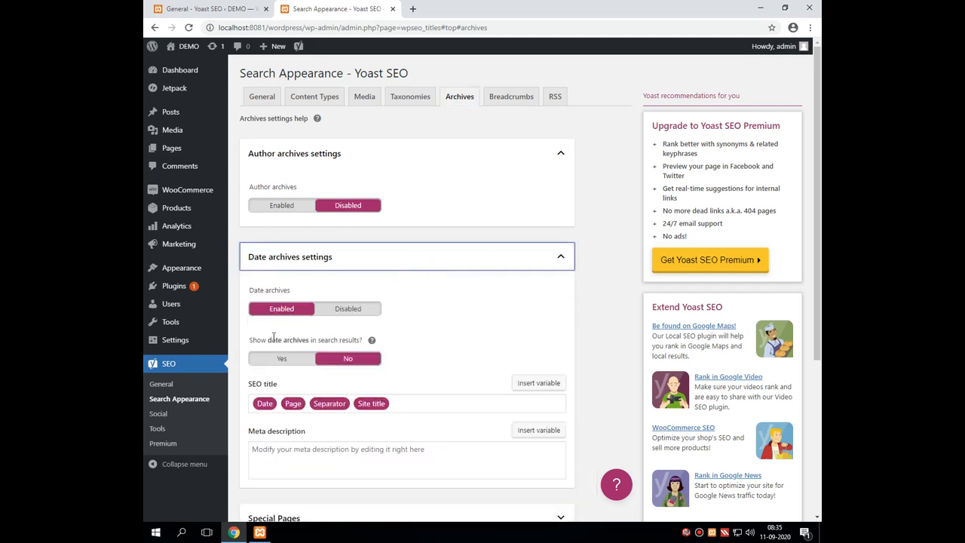
drag(251, 340, 366, 346)
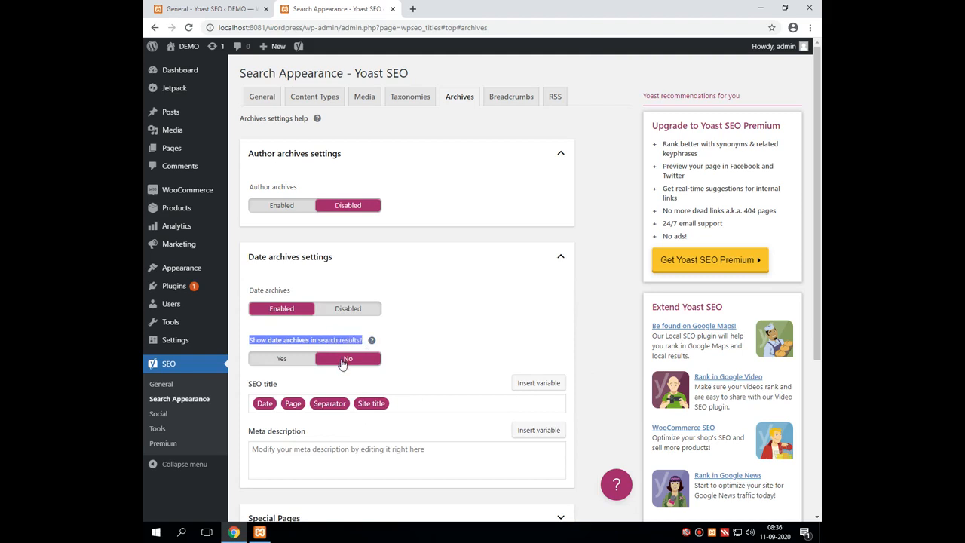
click(561, 258)
click(561, 156)
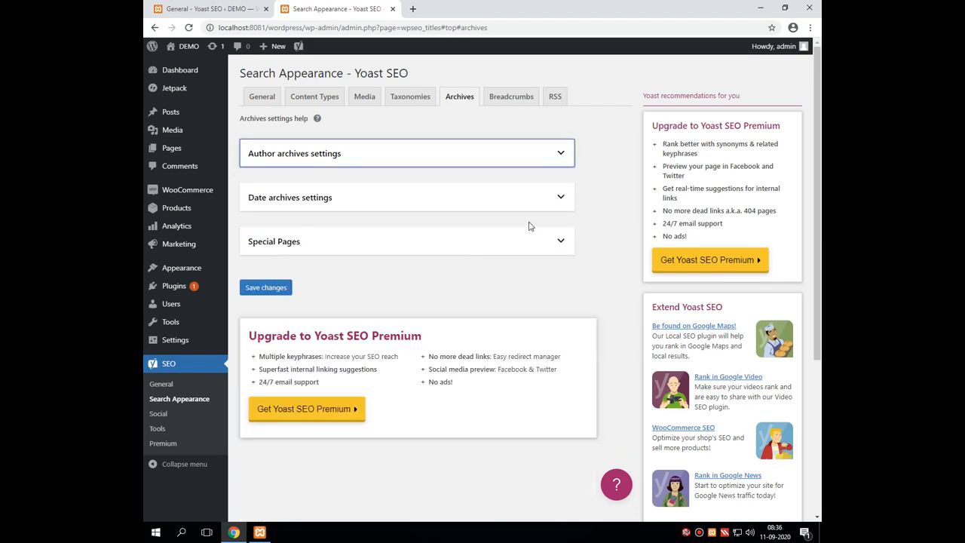
Review the title templates for search pages and 404 pages under Special Pages, then collapse the section.
click(497, 249)
click(266, 358)
drag(248, 340, 285, 344)
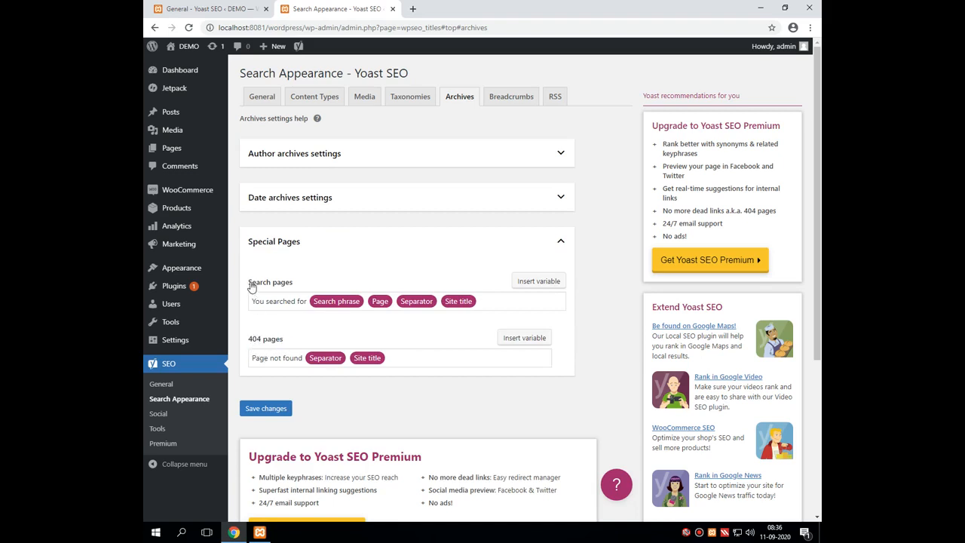
drag(251, 284, 300, 288)
click(562, 240)
View the Breadcrumbs settings, then search Google in a new browser tab for "what is breadcrumbs in wordpress".
click(528, 95)
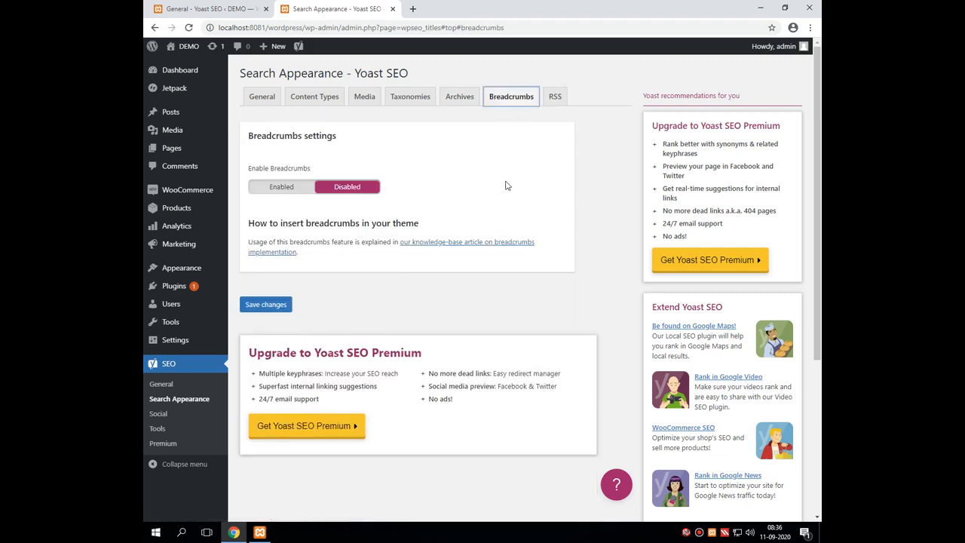
click(412, 9)
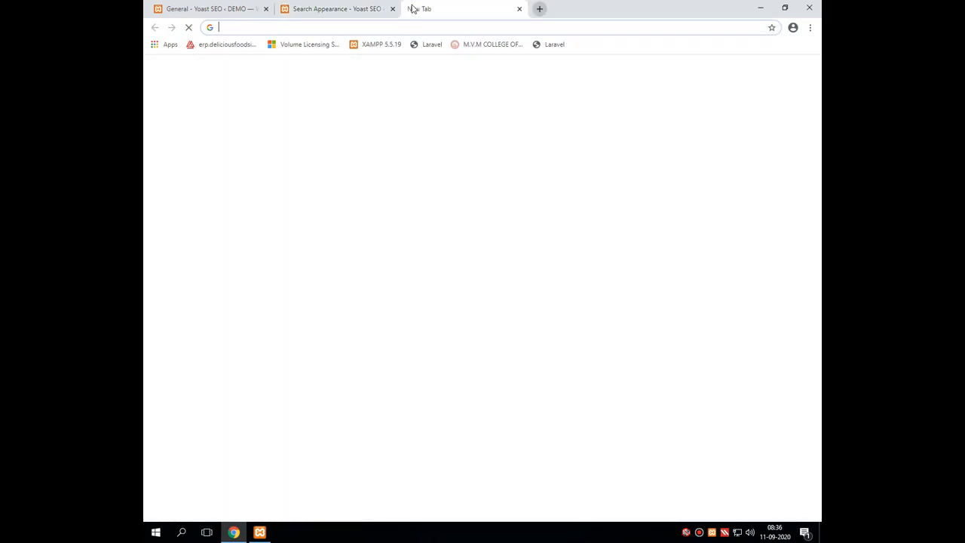
text(google.com)
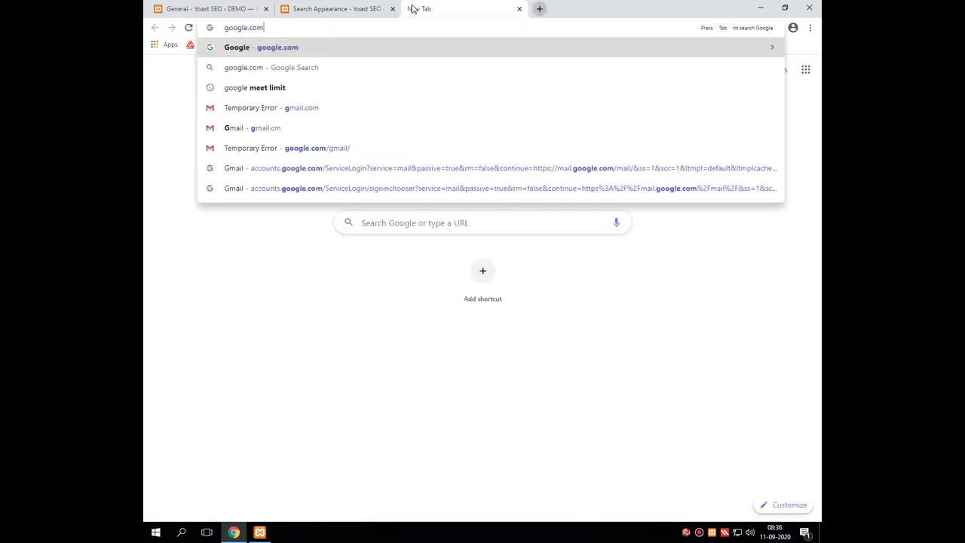
key(Return)
text(at)
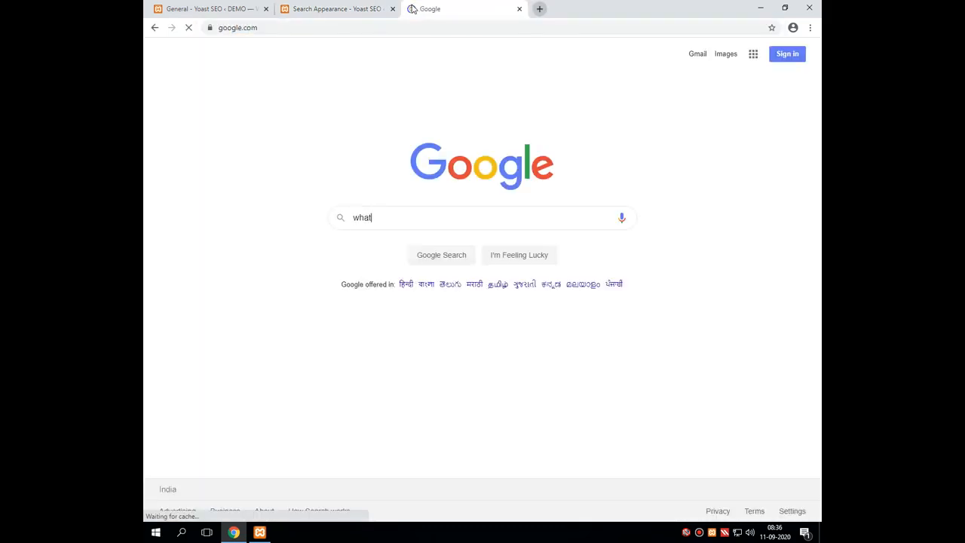
text(s is bradc)
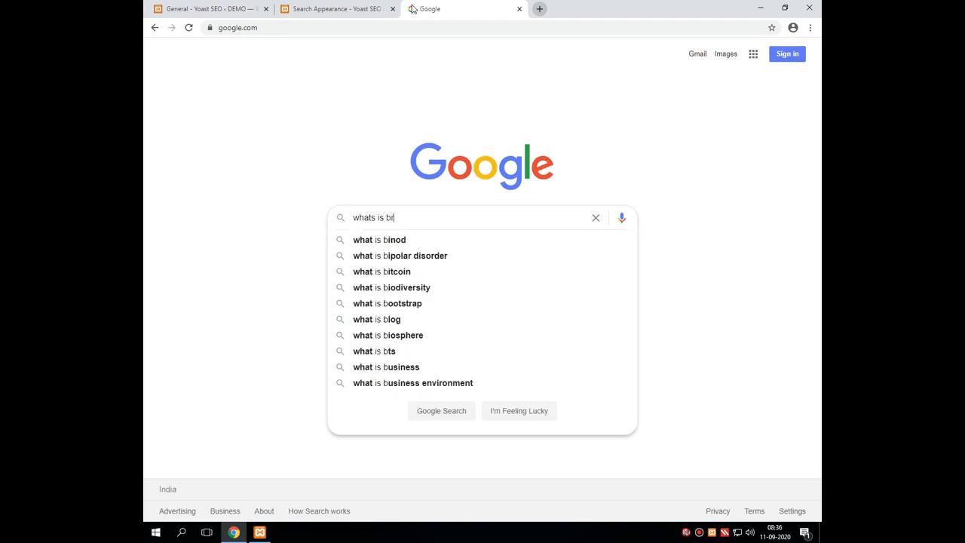
text(r)
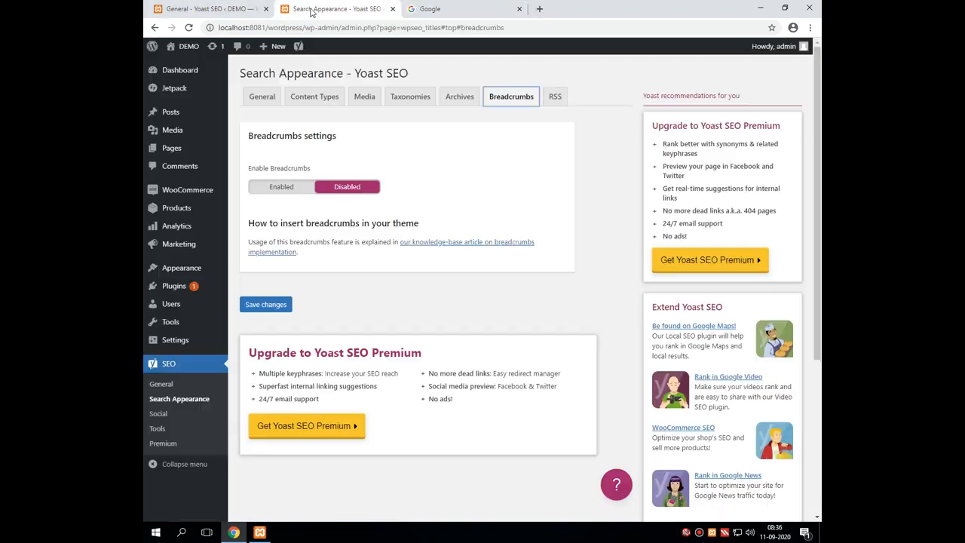
click(315, 9)
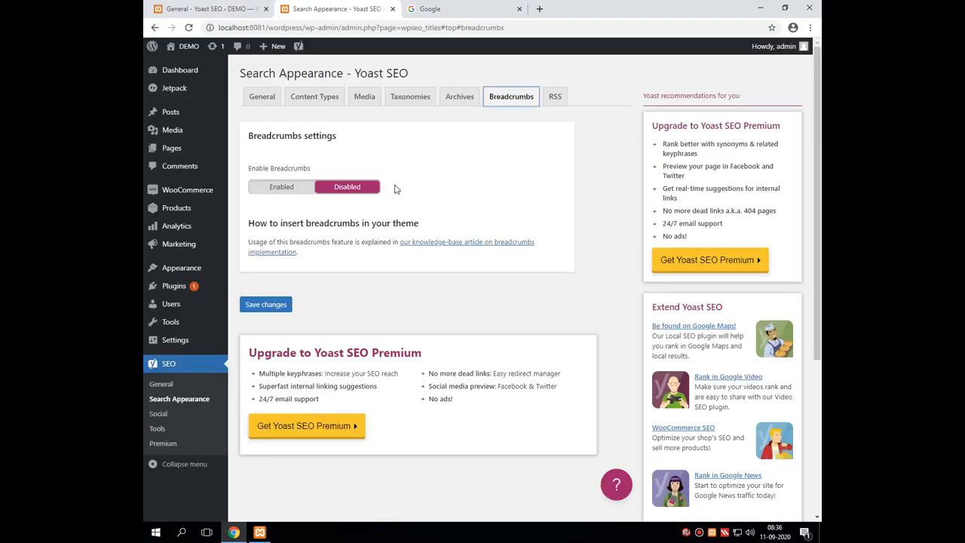
click(504, 28)
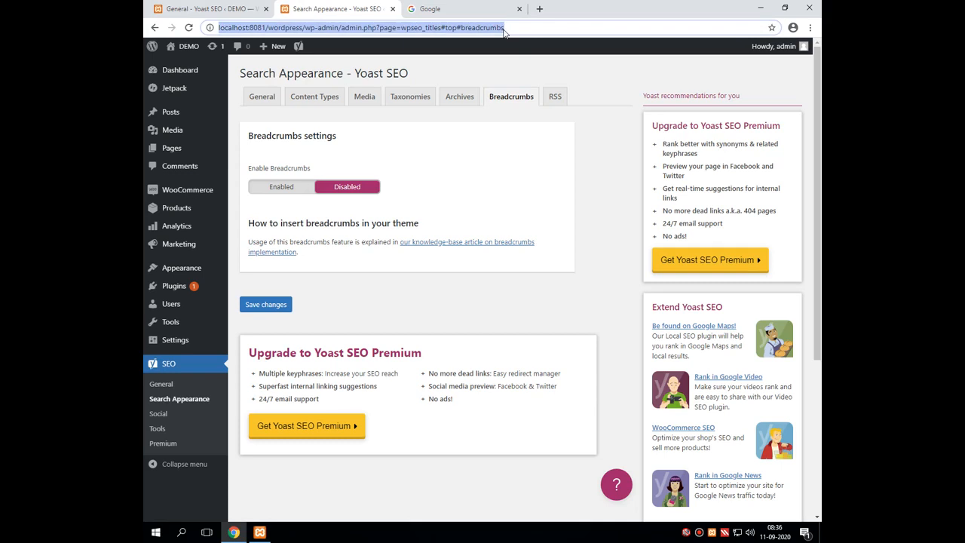
click(448, 9)
text(umbs)
key(Down)
key(Down)
key(Return)
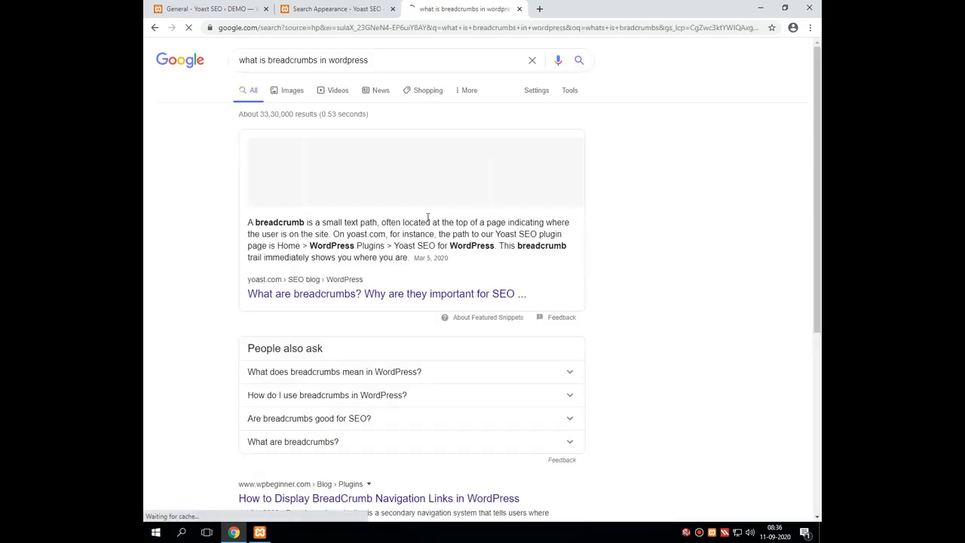
Read the featured breadcrumb snippet and open the yoast.com article "What are breadcrumbs? Why are they important for SEO" in a new tab.
drag(249, 223, 445, 259)
right_click(345, 299)
click(374, 305)
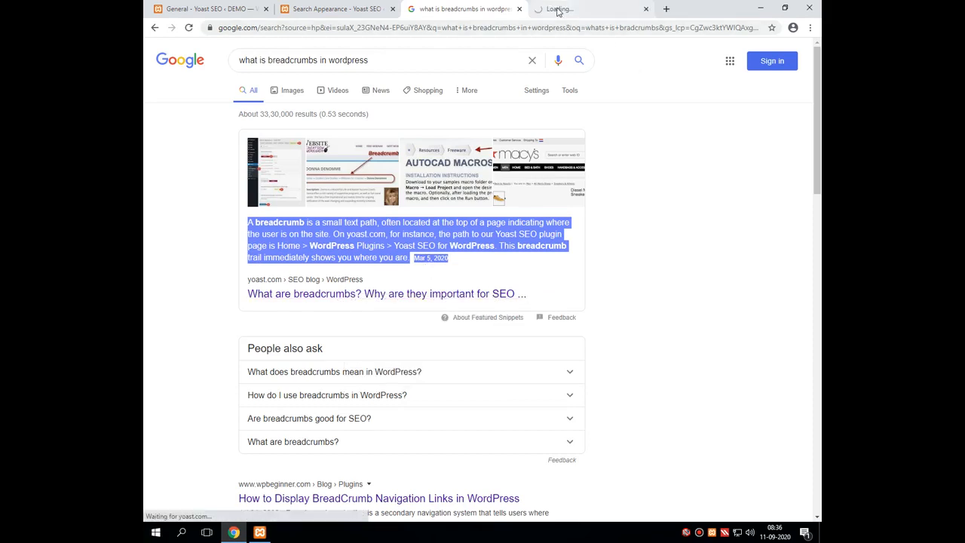
click(559, 9)
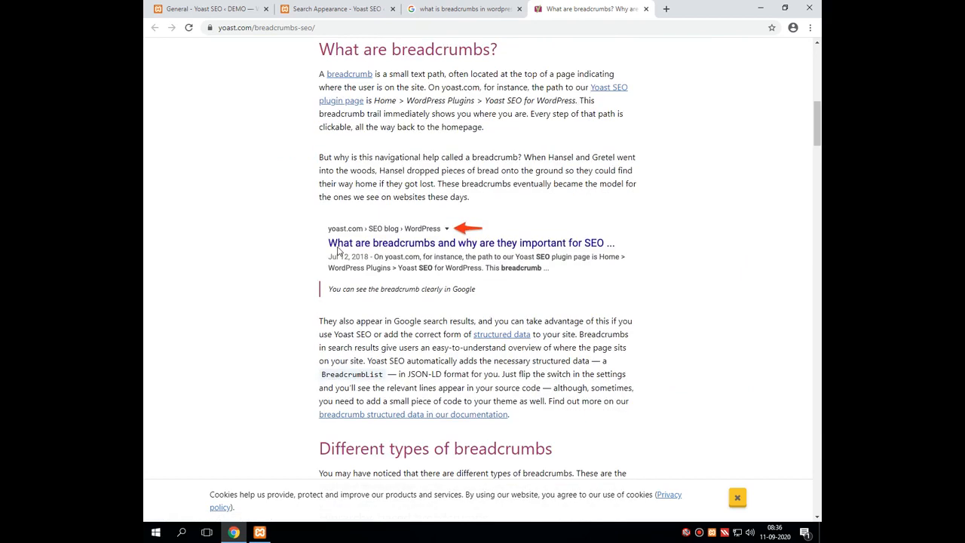
Read the opening paragraph of the article's "What are breadcrumbs?" section and return to the Yoast Search Appearance page.
scroll(338, 251, up, 2)
drag(319, 181, 604, 192)
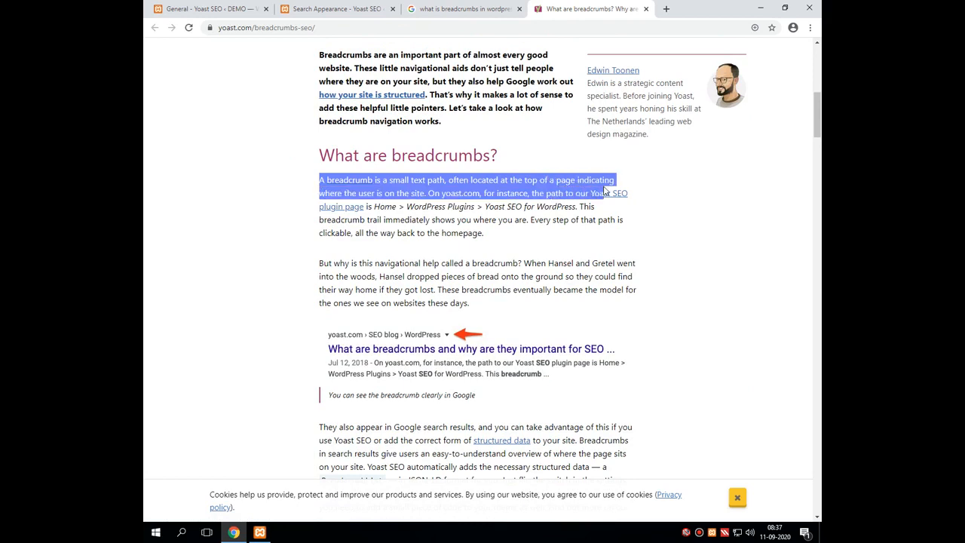
drag(604, 191, 632, 203)
drag(489, 207, 600, 219)
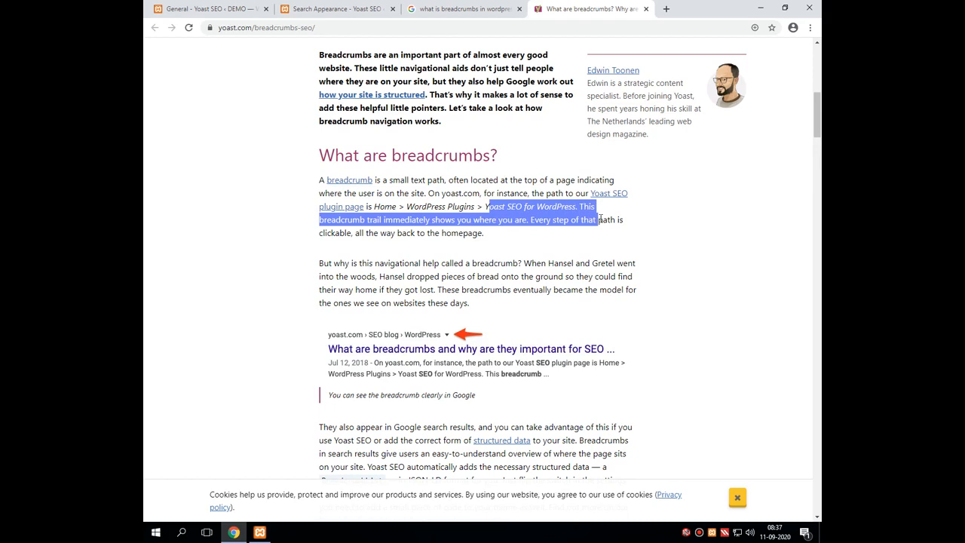
drag(600, 220, 626, 236)
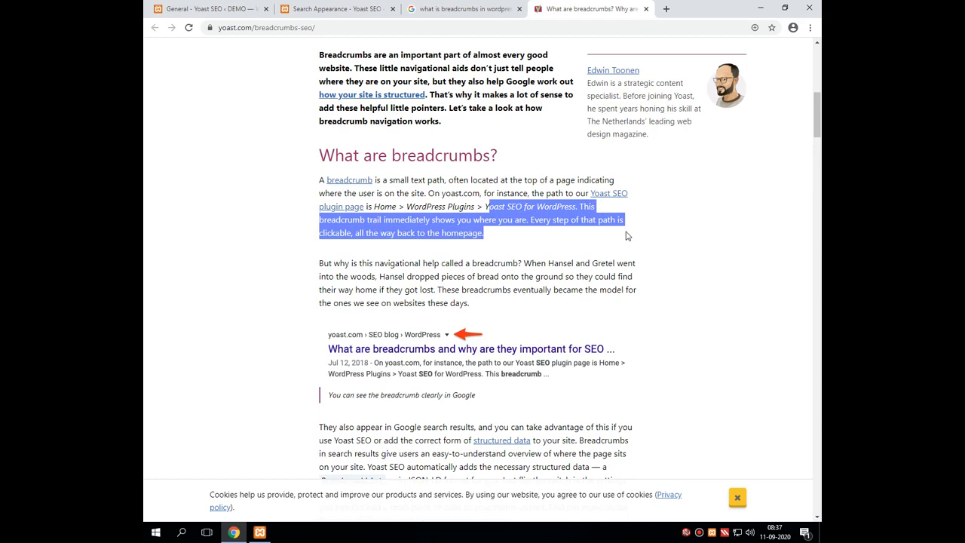
click(463, 9)
click(336, 11)
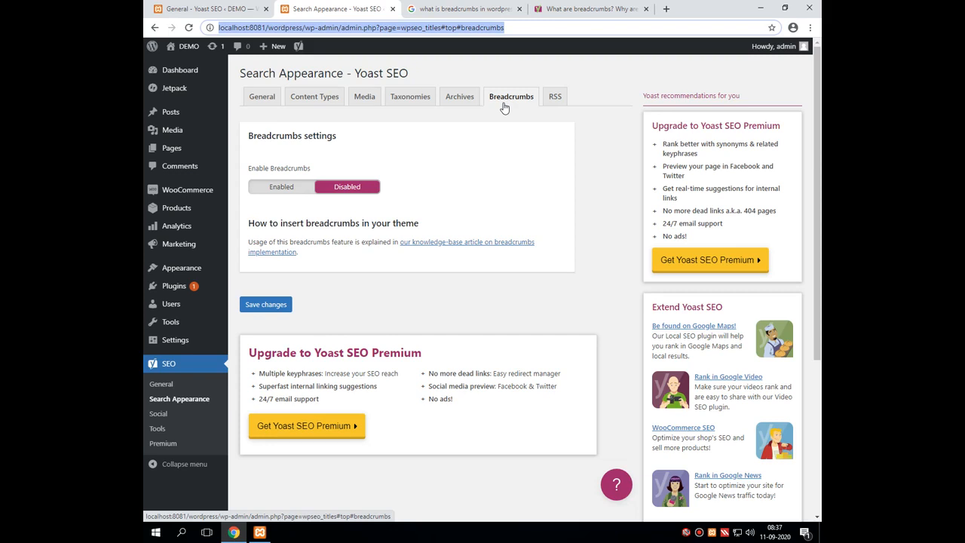
Review the RSS feed settings, including the content placed before and after each post and the available variables.
click(556, 98)
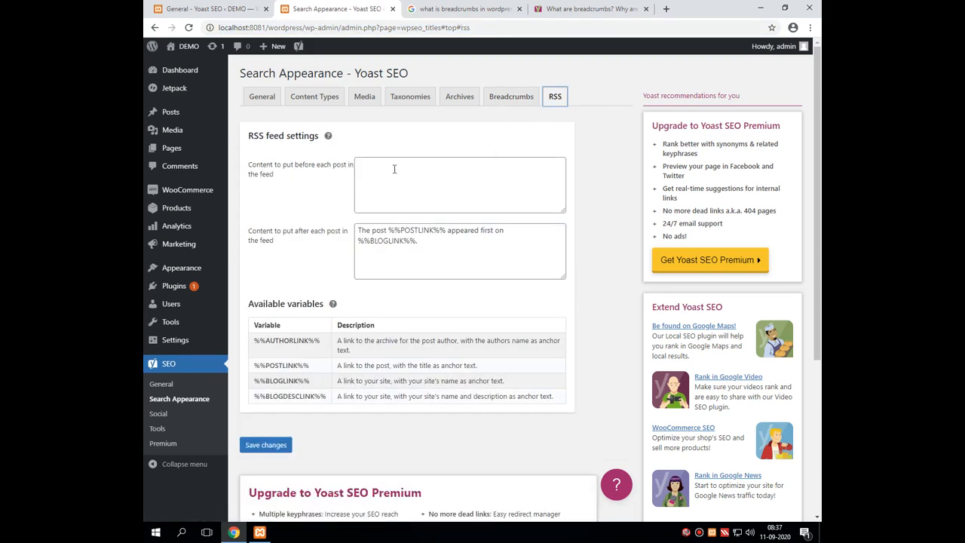
click(368, 170)
drag(357, 229, 430, 255)
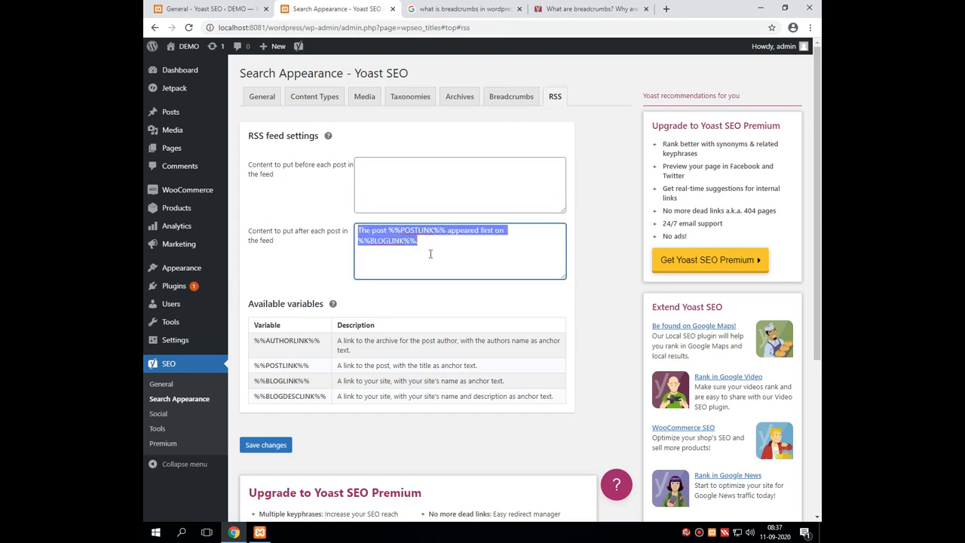
scroll(399, 249, down, 2)
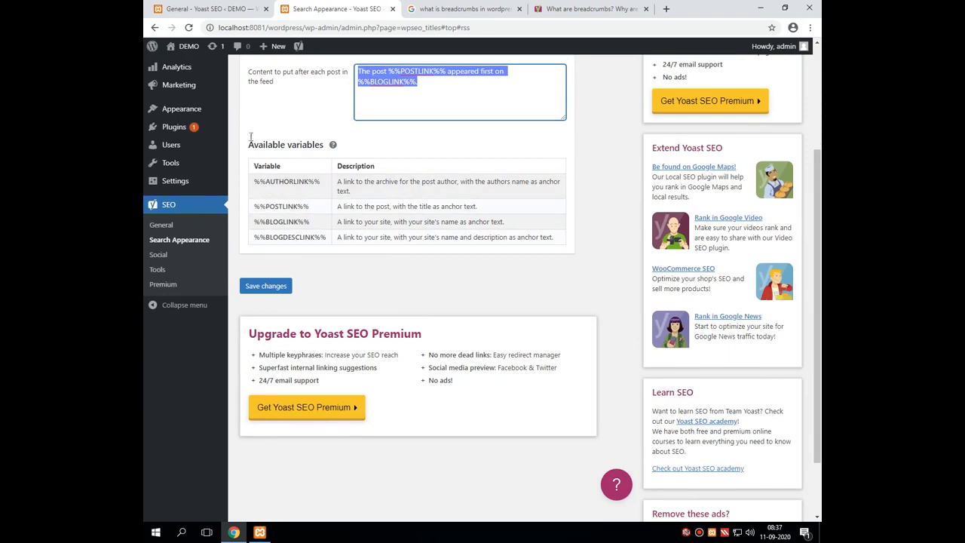
drag(248, 145, 325, 145)
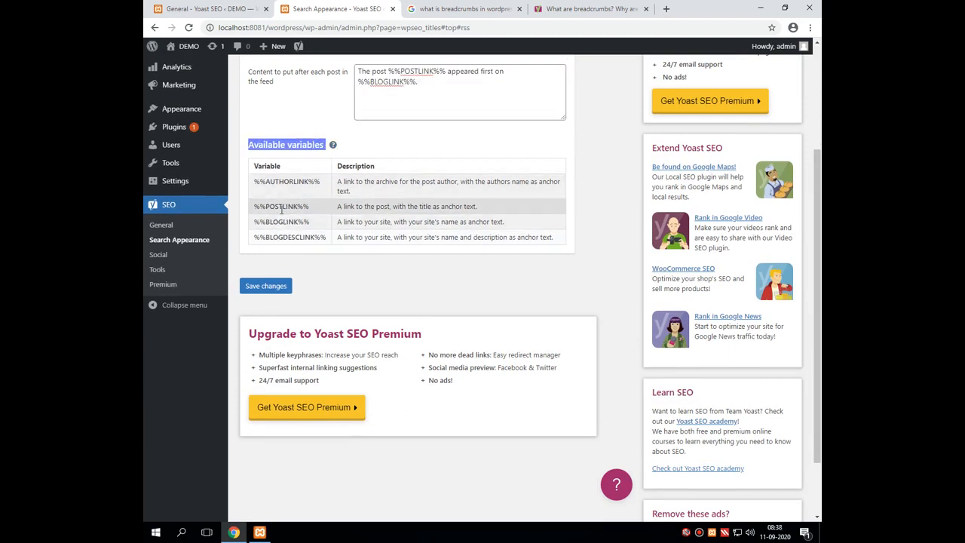
drag(266, 237, 321, 240)
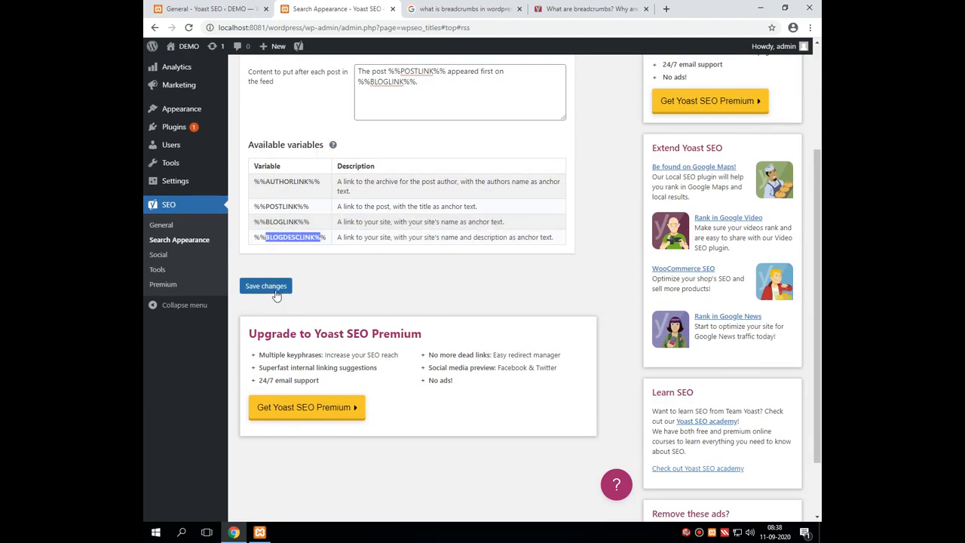
scroll(277, 295, up, 3)
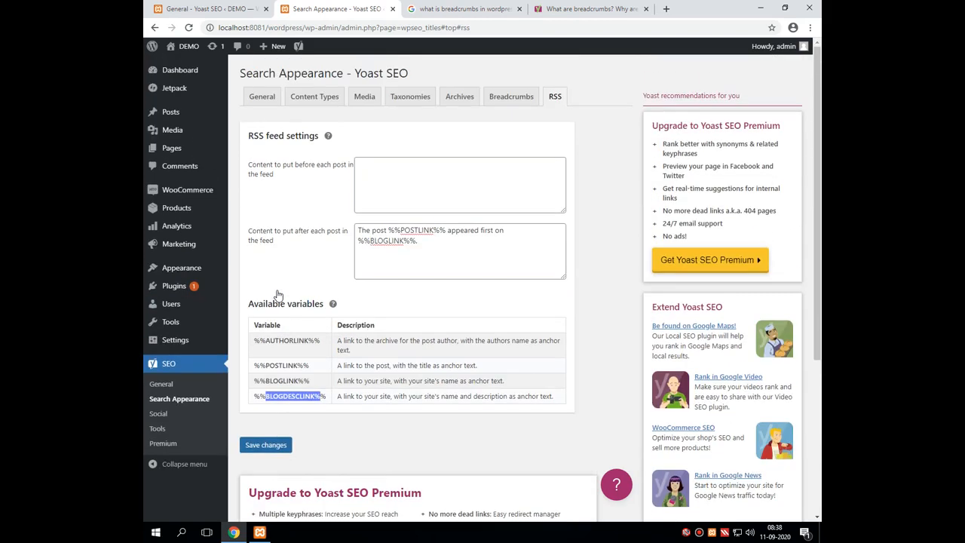
Open Yoast's Social settings, close the Google results tab, and skim the Facebook, Twitter and Pinterest sections.
click(158, 414)
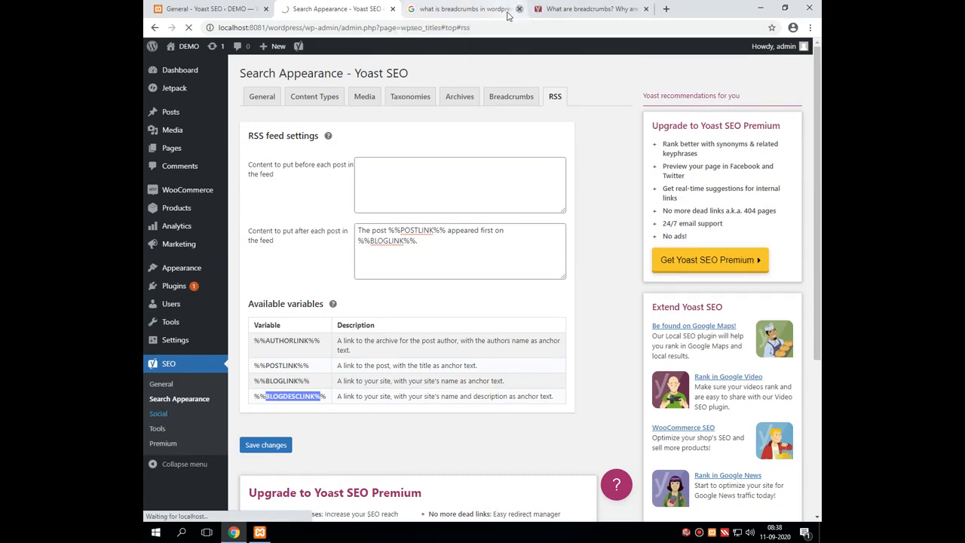
click(519, 9)
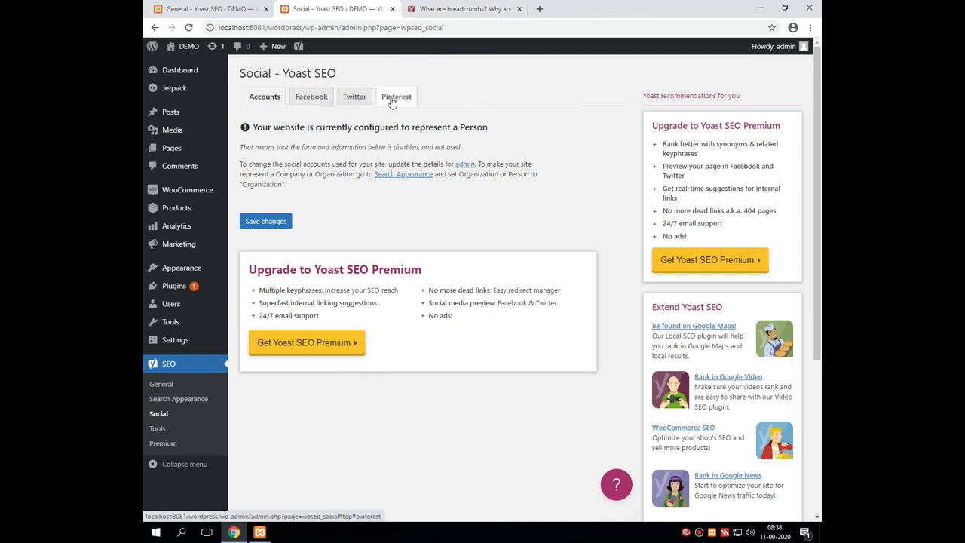
click(299, 107)
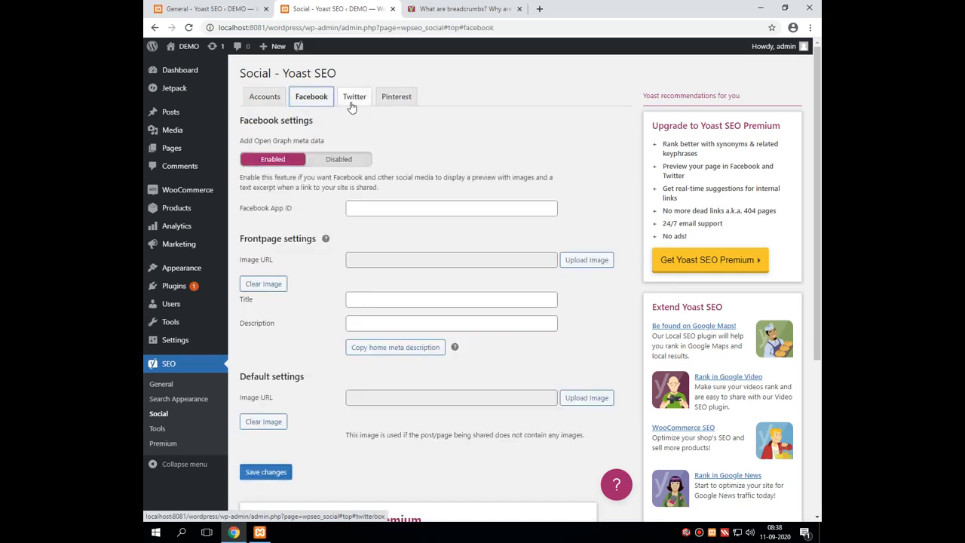
click(360, 103)
click(393, 100)
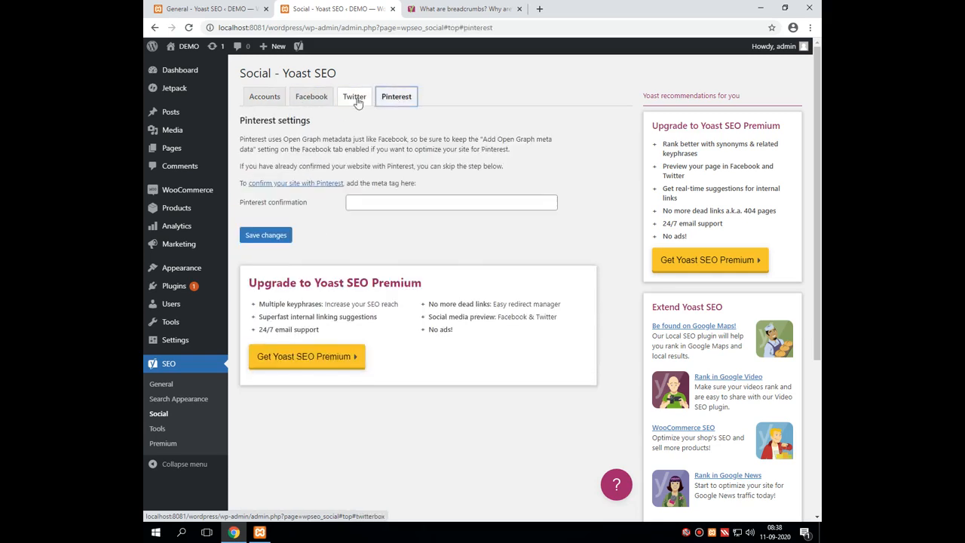
click(355, 99)
Examine the Facebook App ID field, the default Twitter card type and the Pinterest confirmation field in the Social settings.
click(311, 99)
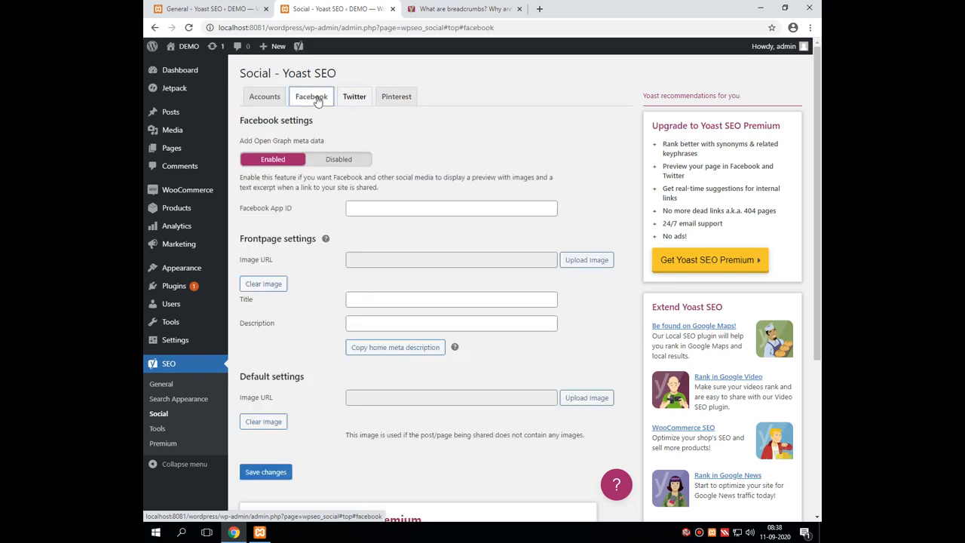
click(368, 203)
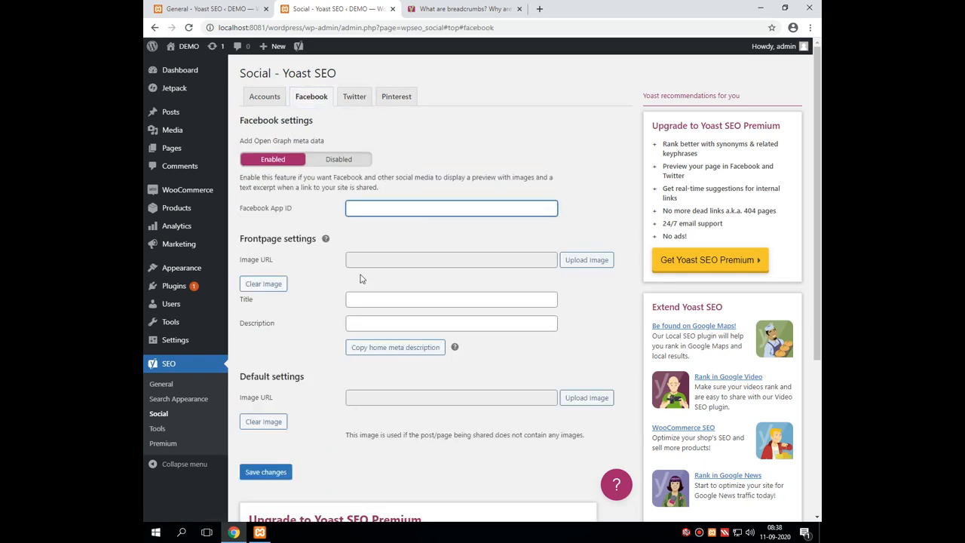
click(352, 98)
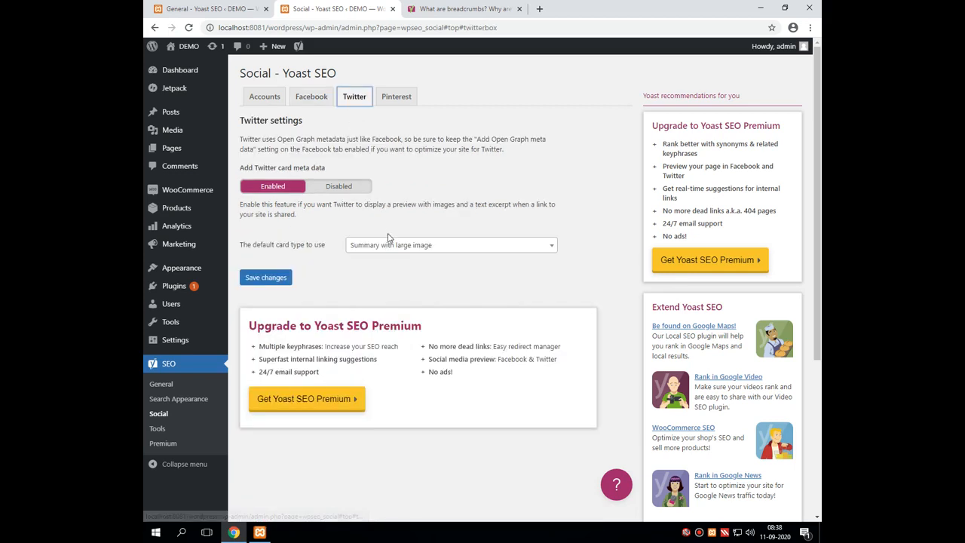
click(394, 98)
click(401, 202)
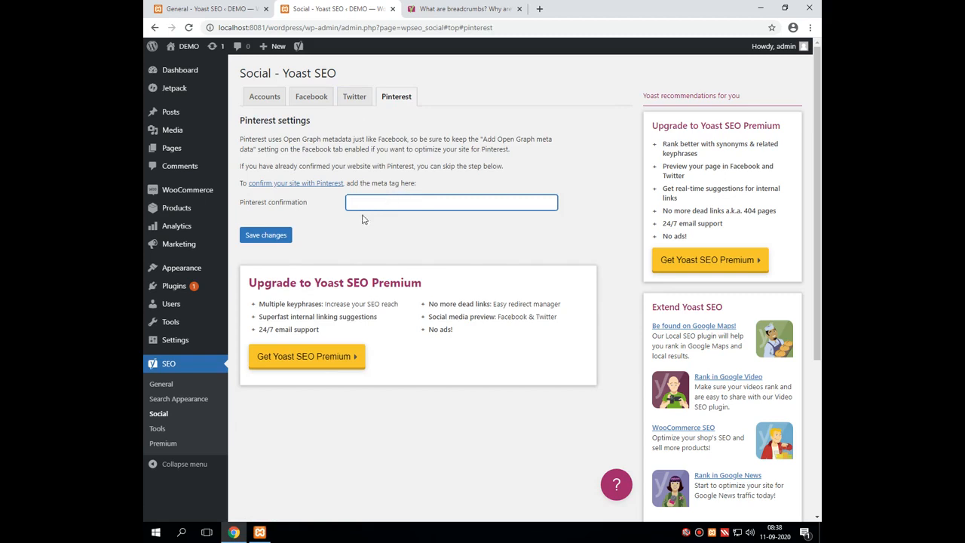
Open the Yoast SEO Tools page to view its built-in tools.
scroll(259, 243, down, 2)
click(163, 273)
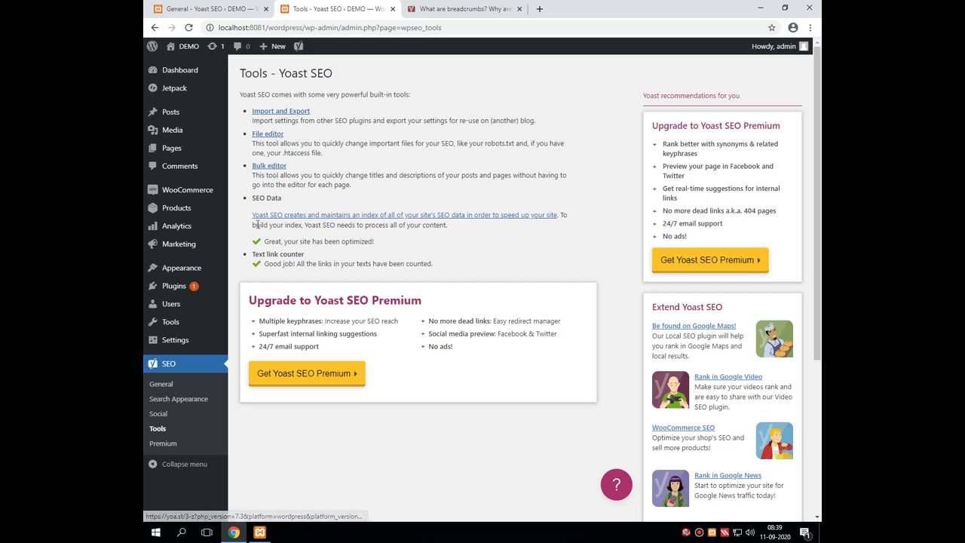
Review the SEO Data entry among the Yoast tools and open the Yoast SEO Premium page.
drag(252, 216, 376, 220)
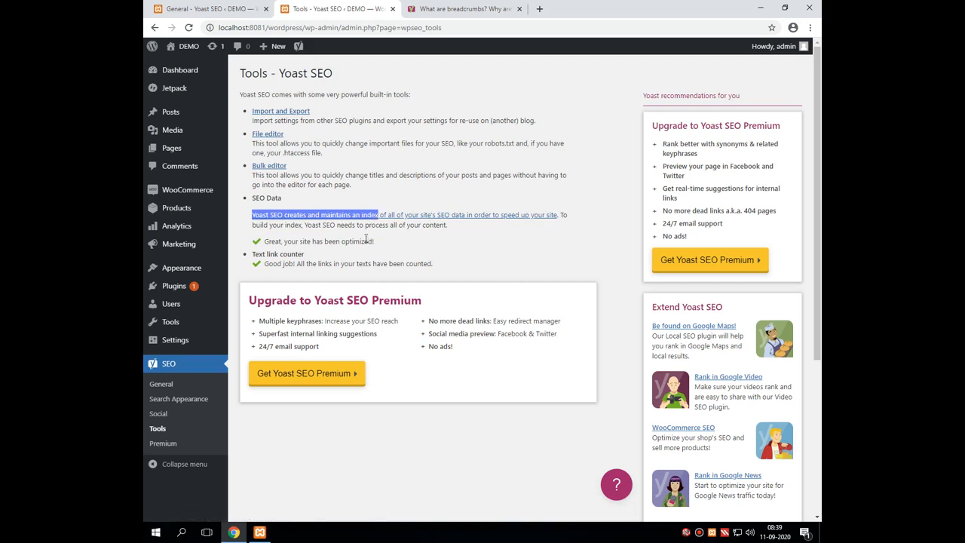
click(160, 446)
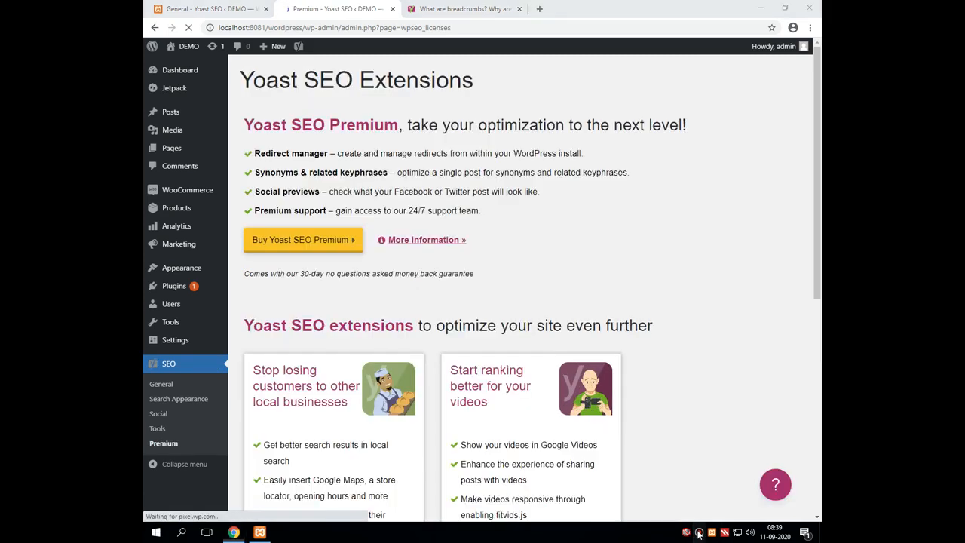
click(699, 534)
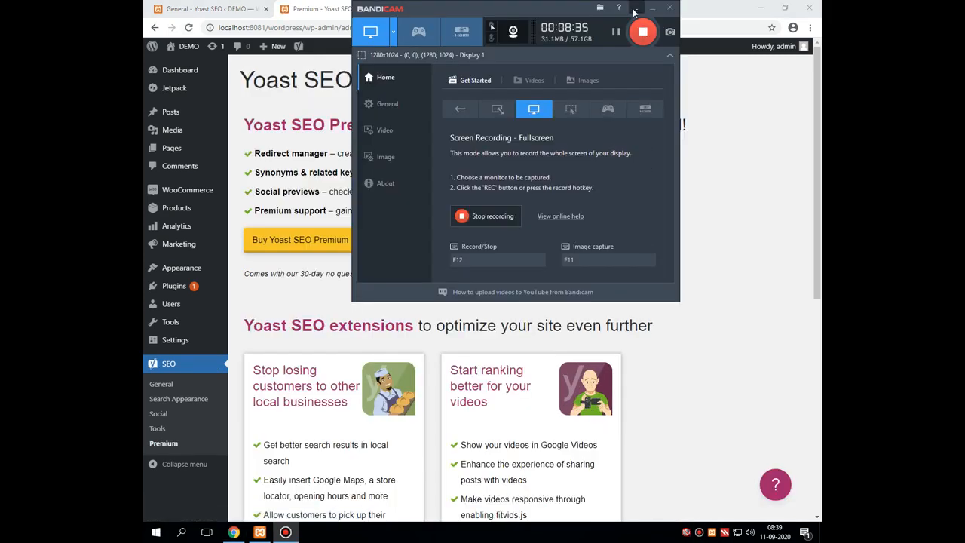
click(635, 11)
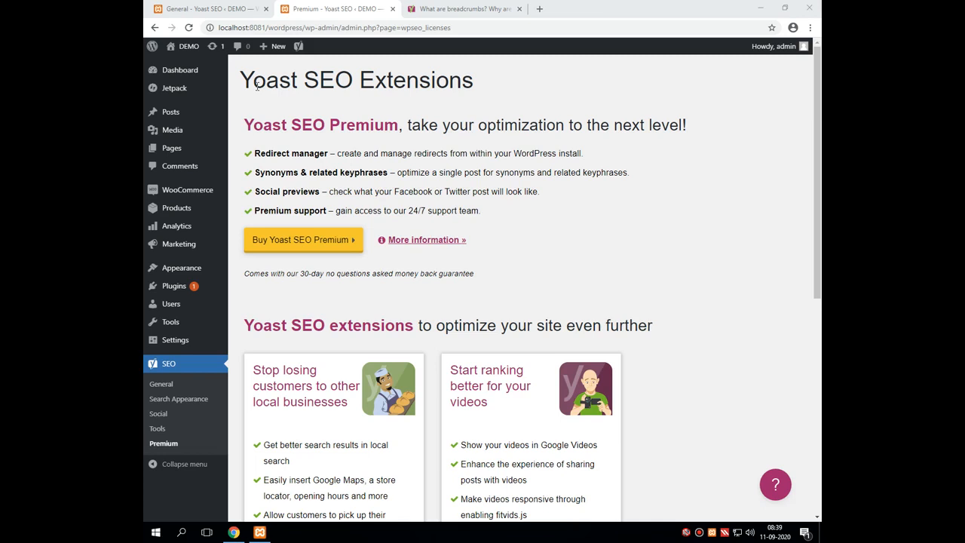
Open the Buy Yoast SEO Premium link in a new tab and view the Premium and free plan headings.
right_click(285, 246)
click(315, 255)
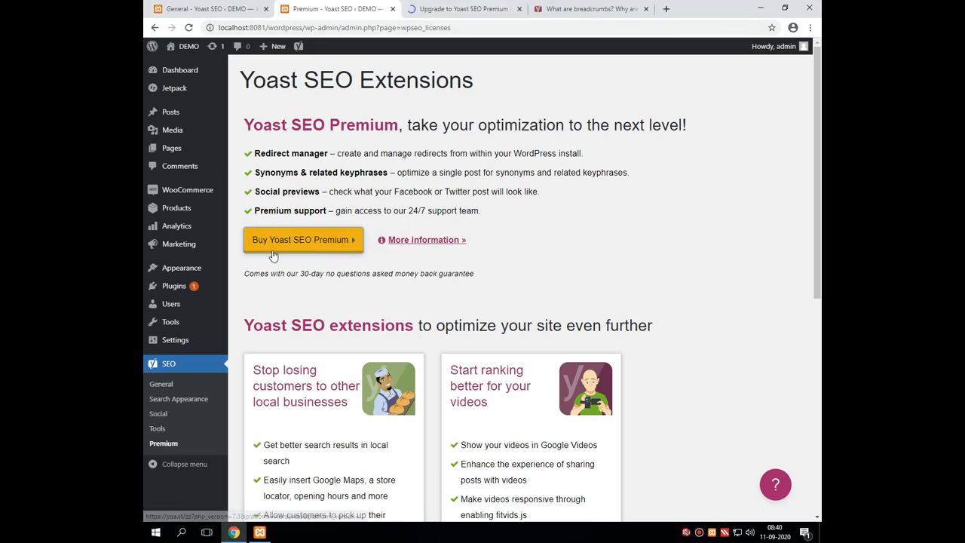
click(445, 7)
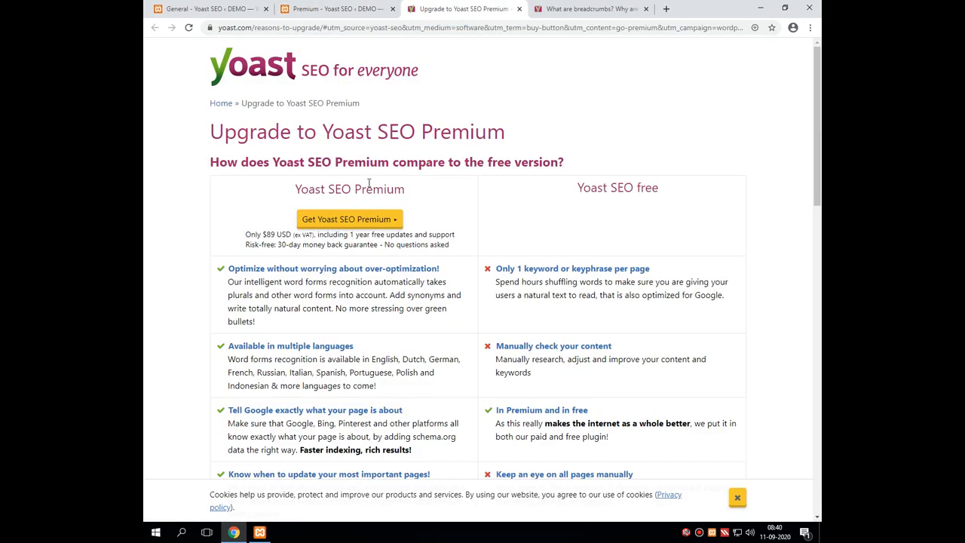
scroll(369, 181, down, 1)
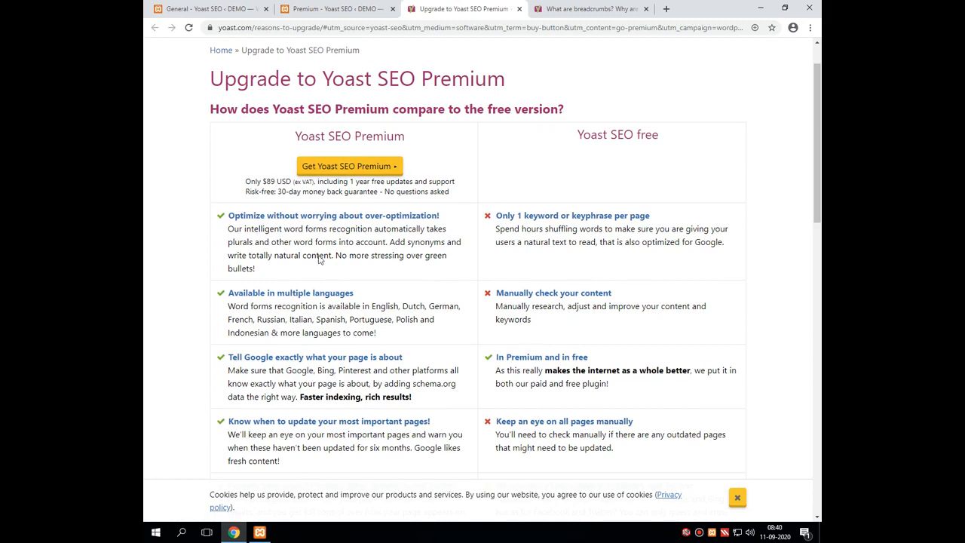
drag(361, 137, 398, 138)
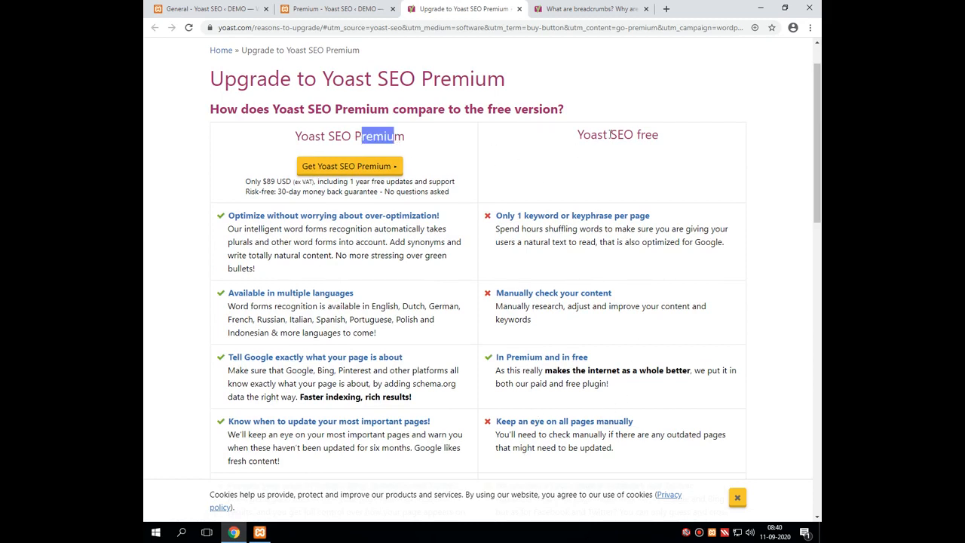
drag(638, 135, 660, 135)
drag(579, 134, 635, 134)
scroll(511, 179, down, 1)
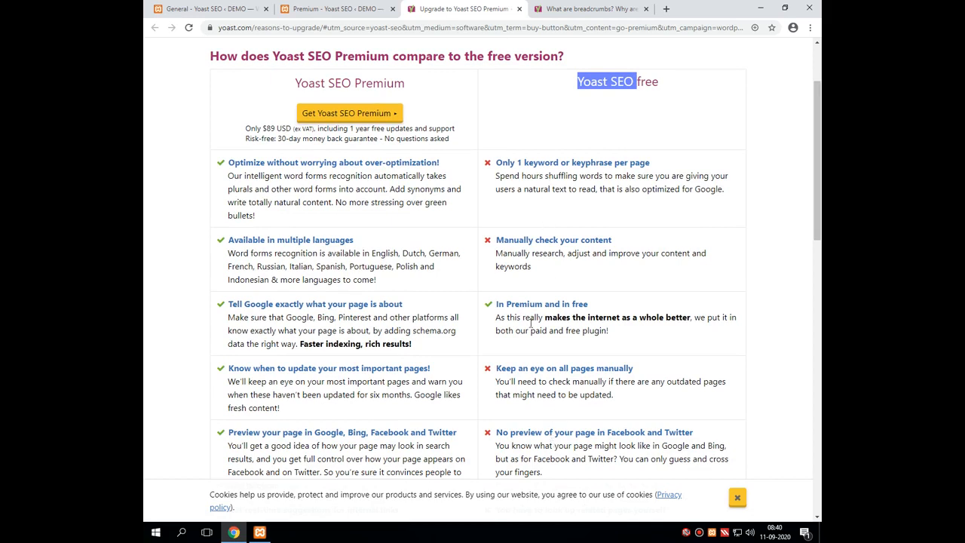
Compare the Premium and free plans on keyphrases per page, content checking, languages and telling Google what the page is about.
drag(497, 162, 658, 164)
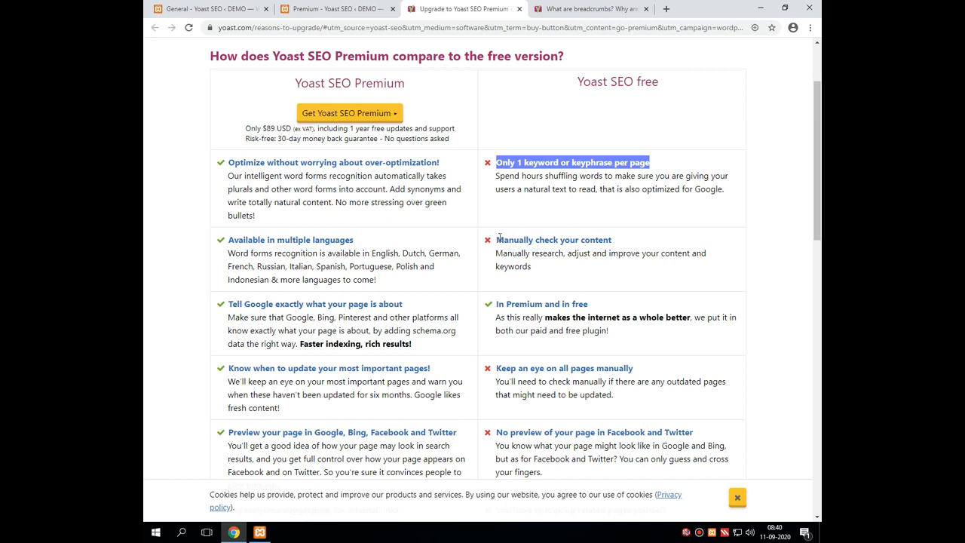
drag(496, 240, 613, 241)
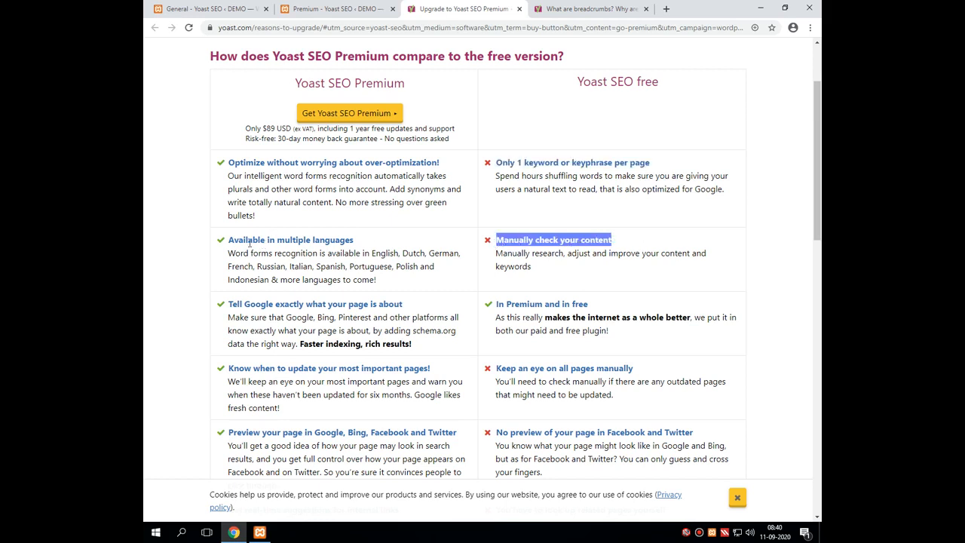
drag(229, 241, 376, 247)
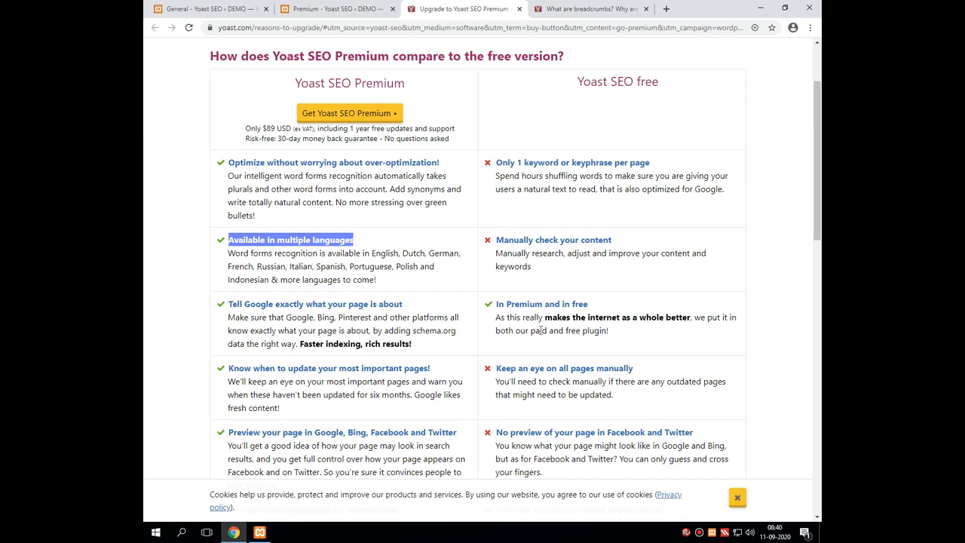
click(497, 308)
drag(497, 308, 586, 305)
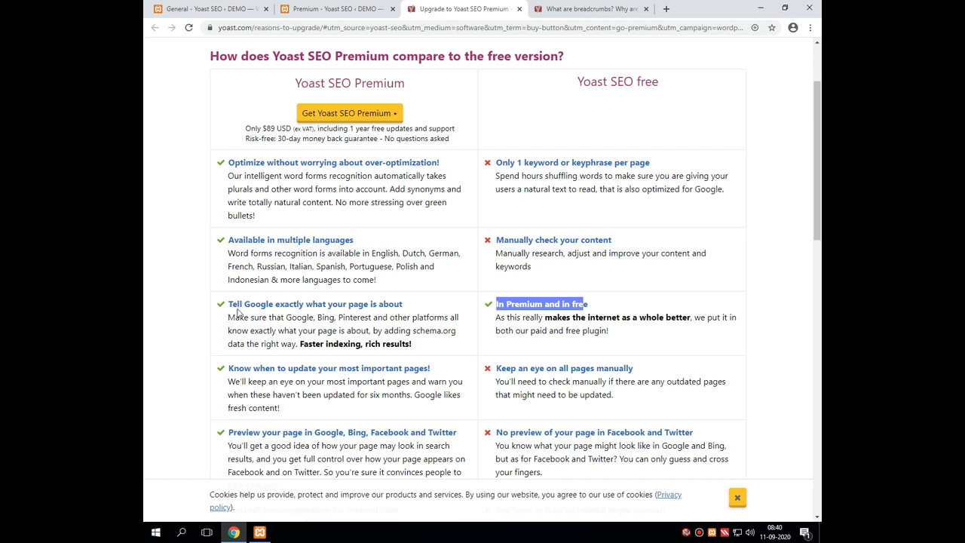
drag(228, 304, 410, 305)
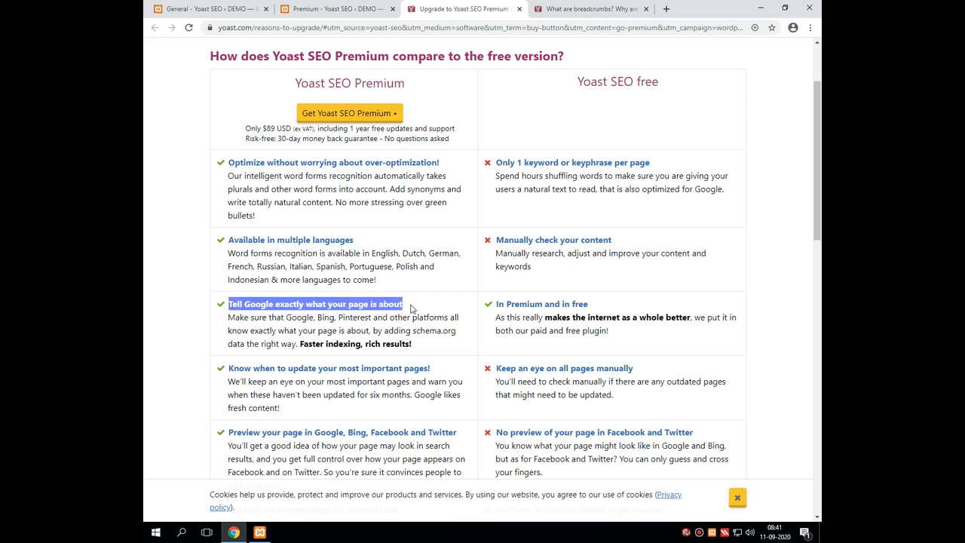
Compare the plans' rows on updating important pages and previewing pages in search engines and social networks.
scroll(488, 384, down, 2)
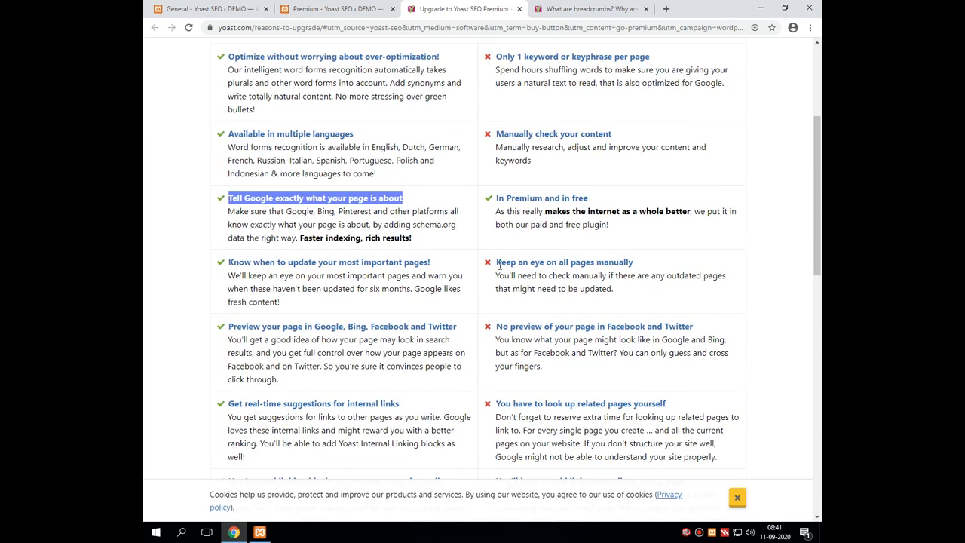
drag(496, 262, 635, 265)
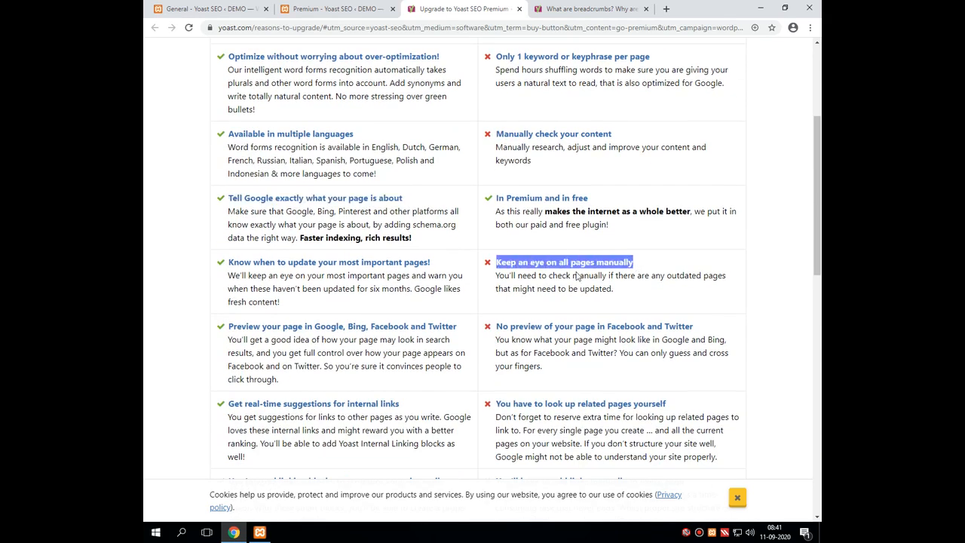
drag(244, 262, 437, 264)
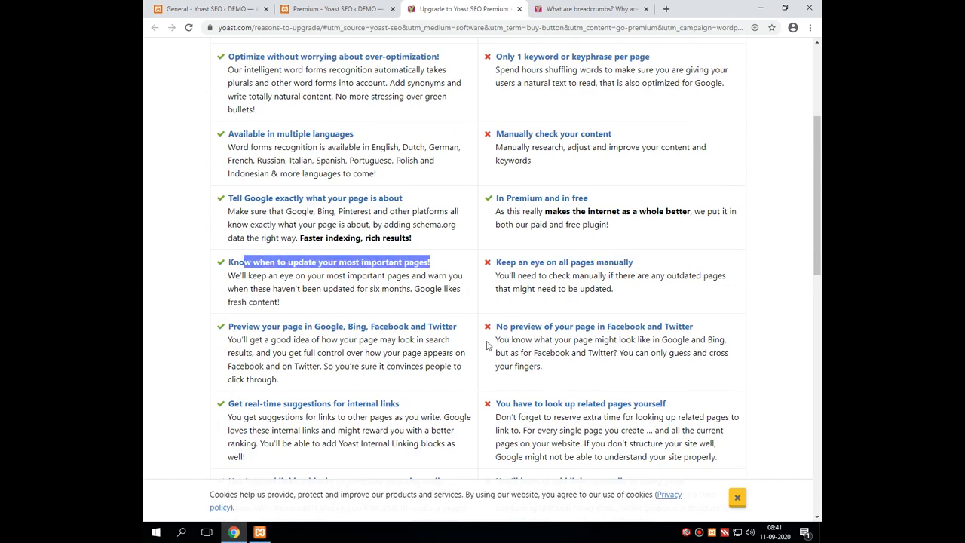
drag(495, 326, 695, 332)
drag(248, 326, 466, 339)
Compare the plans' rows on internal link suggestions and internal linking blocks.
scroll(465, 339, down, 2)
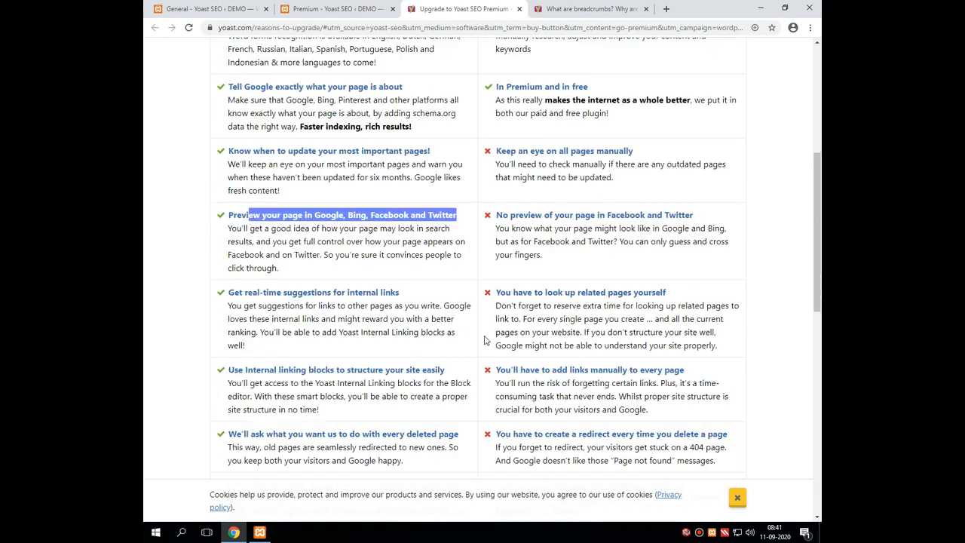
drag(495, 245, 674, 252)
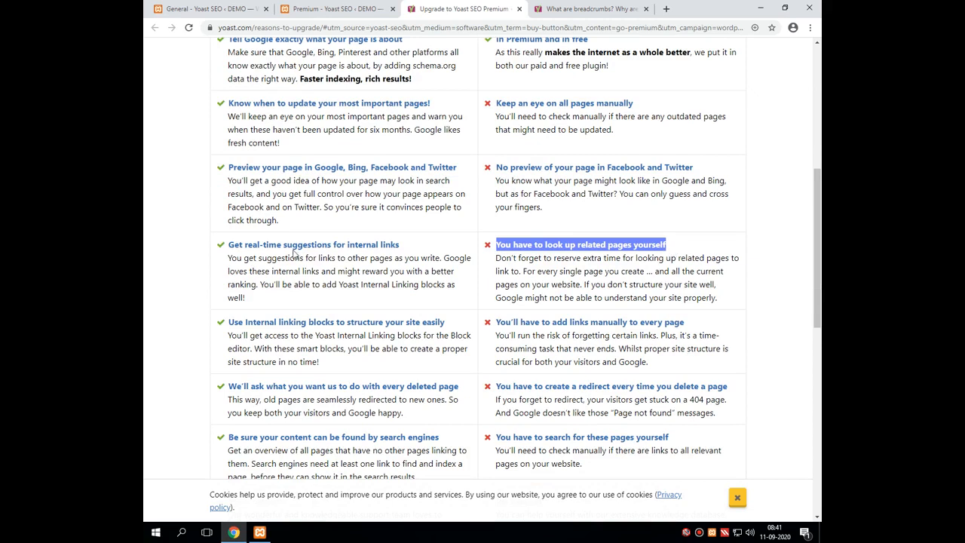
drag(293, 245, 399, 246)
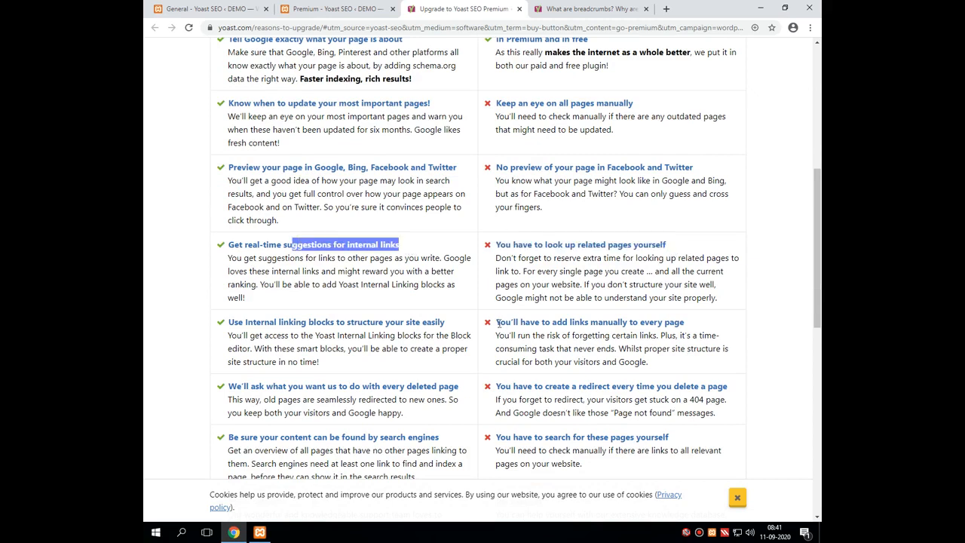
drag(556, 322, 688, 332)
drag(235, 322, 455, 348)
Compare the plans' rows on redirects for deleted pages and making content findable by search engines.
scroll(461, 362, down, 2)
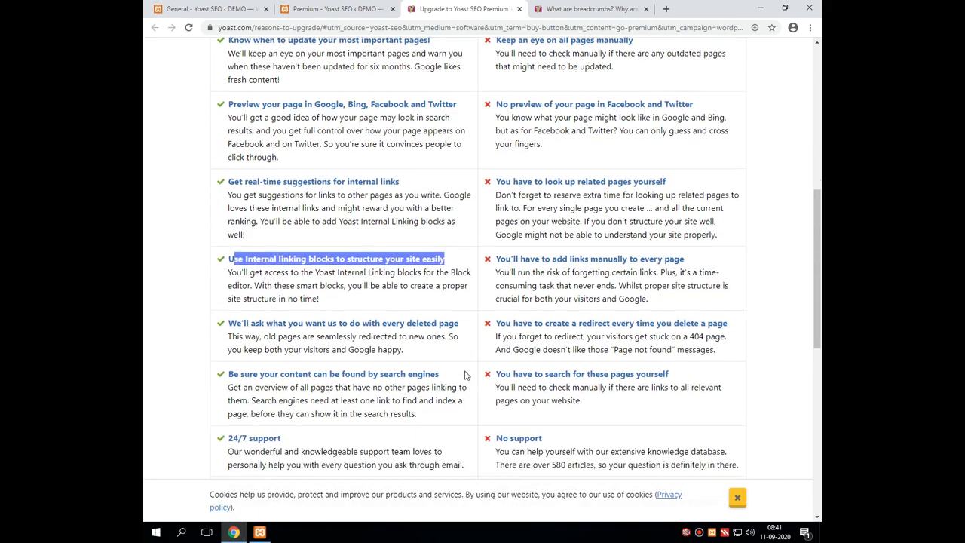
drag(548, 285, 728, 281)
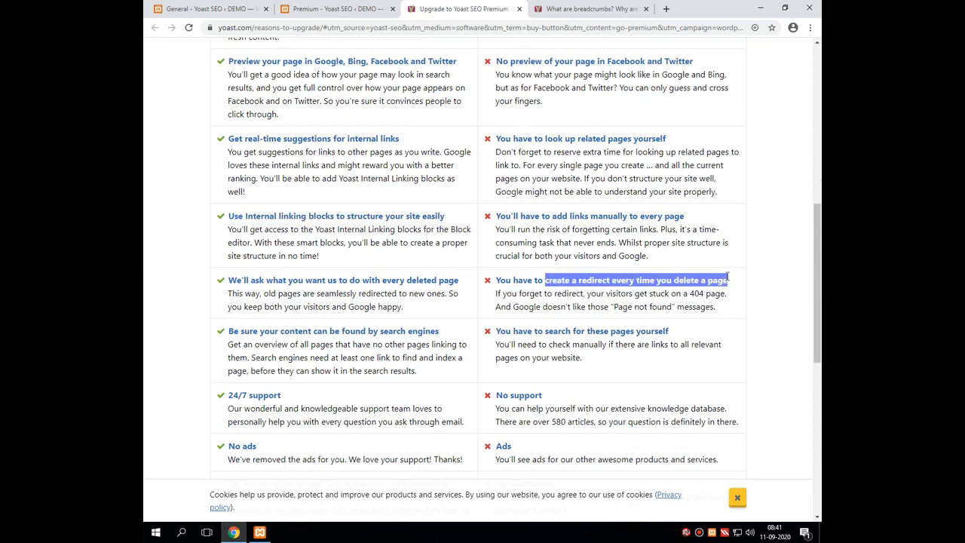
drag(336, 282, 457, 281)
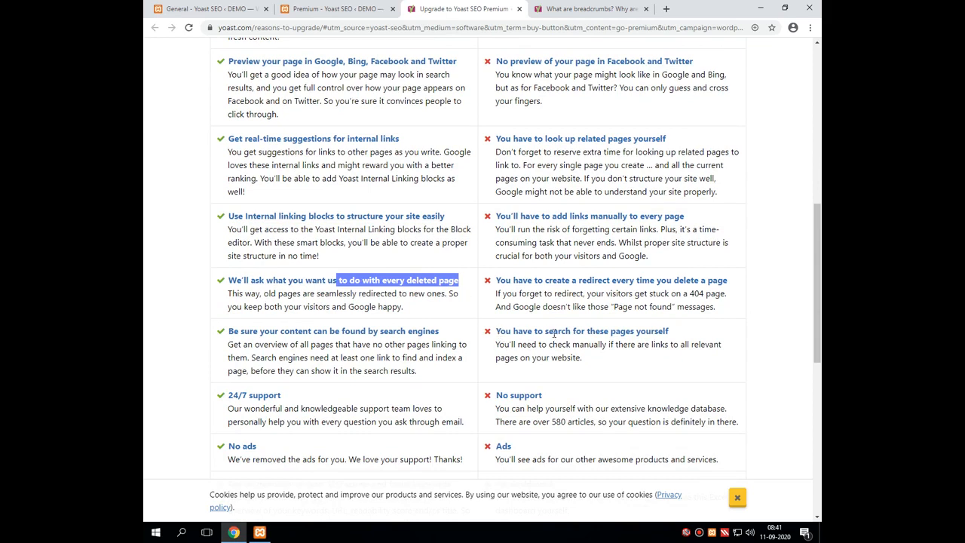
drag(504, 333, 668, 332)
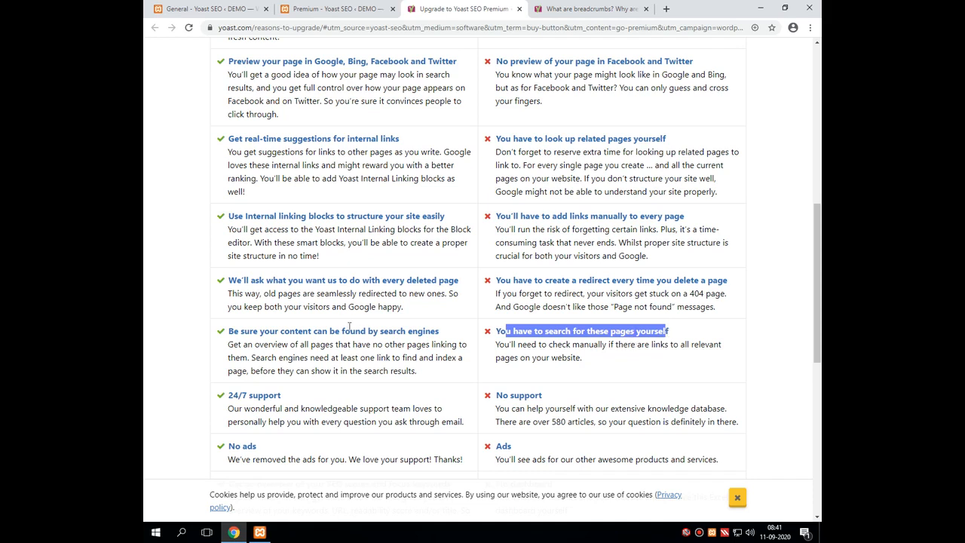
drag(341, 330, 457, 332)
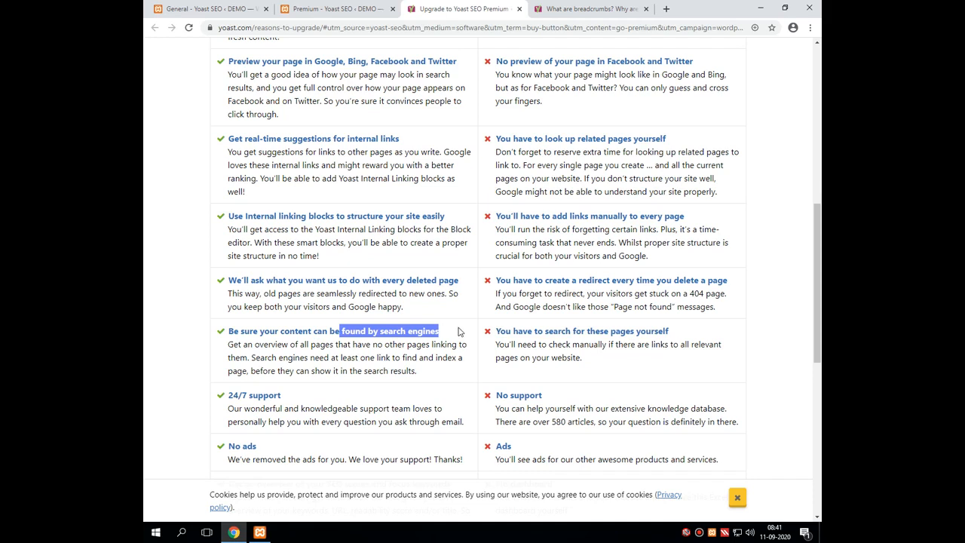
Compare the plans' support and ads rows, and return to the Yoast SEO free and Premium headings.
drag(232, 395, 294, 400)
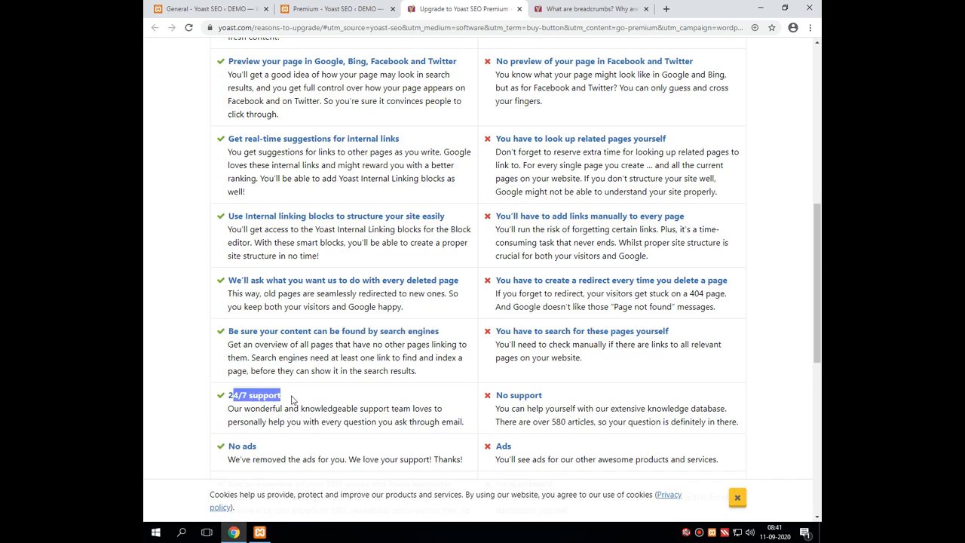
drag(495, 395, 546, 400)
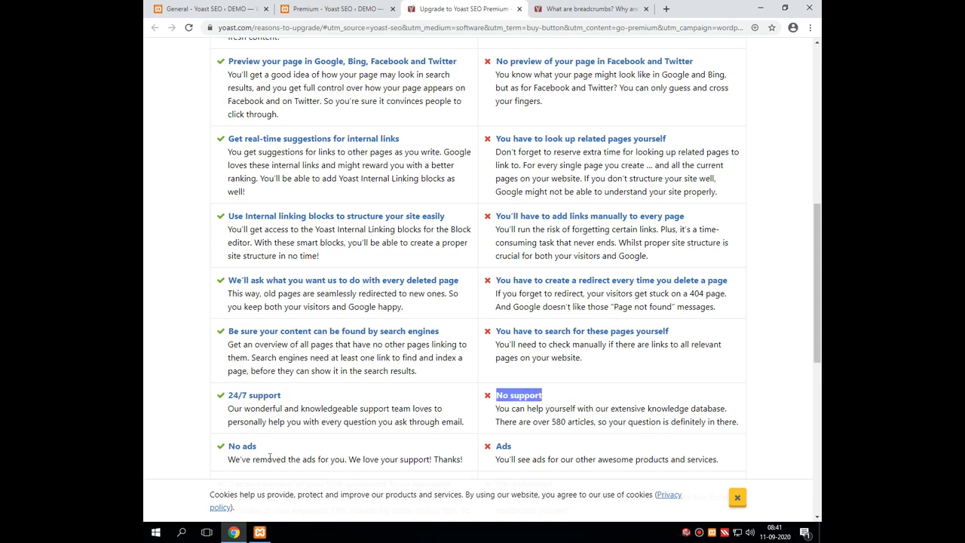
drag(229, 446, 263, 449)
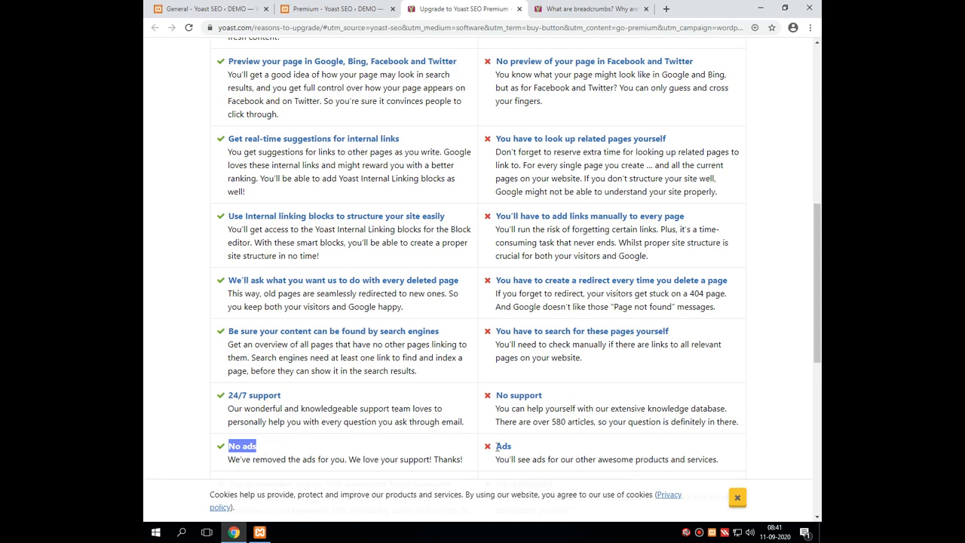
drag(497, 446, 517, 451)
scroll(569, 402, up, 5)
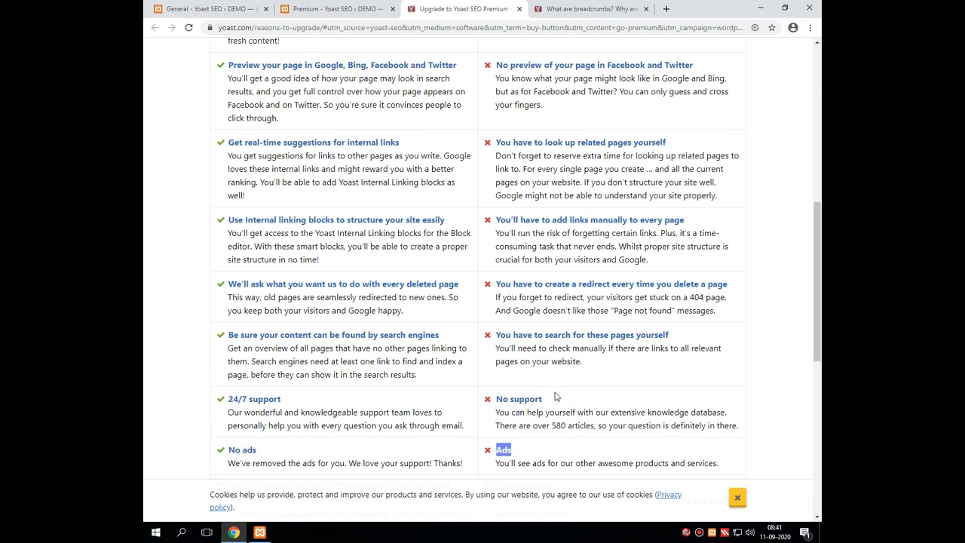
scroll(517, 247, up, 3)
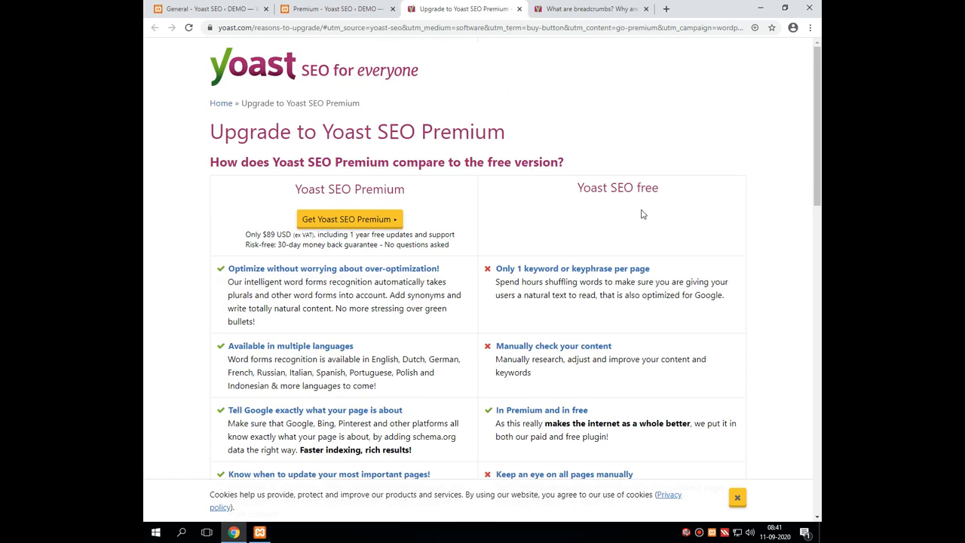
drag(579, 189, 659, 192)
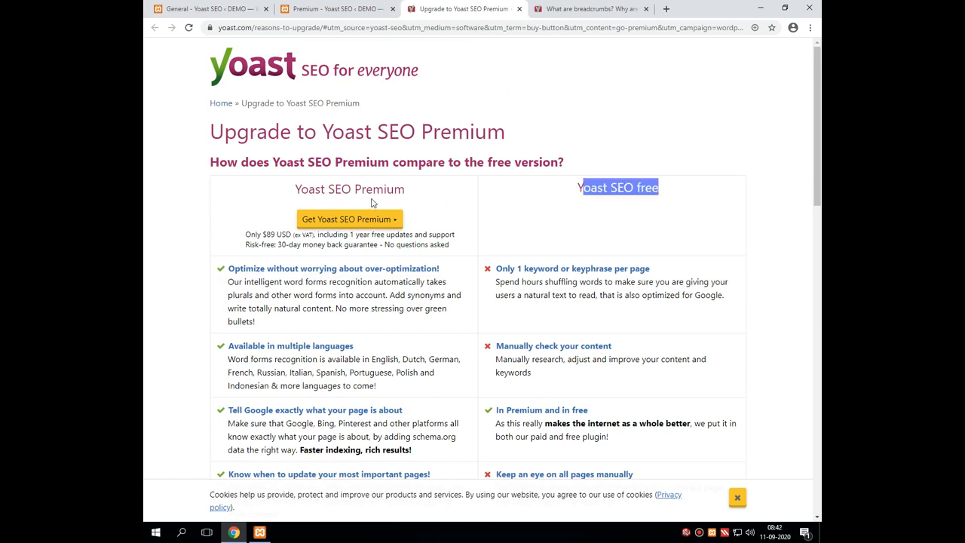
drag(295, 189, 404, 194)
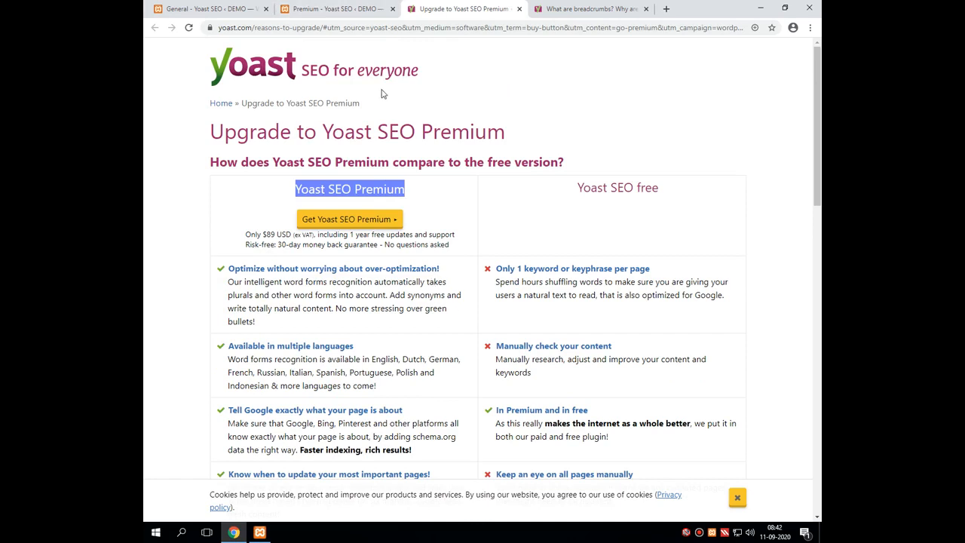
Return to the WordPress Yoast Premium tab and log out of the admin account.
click(343, 8)
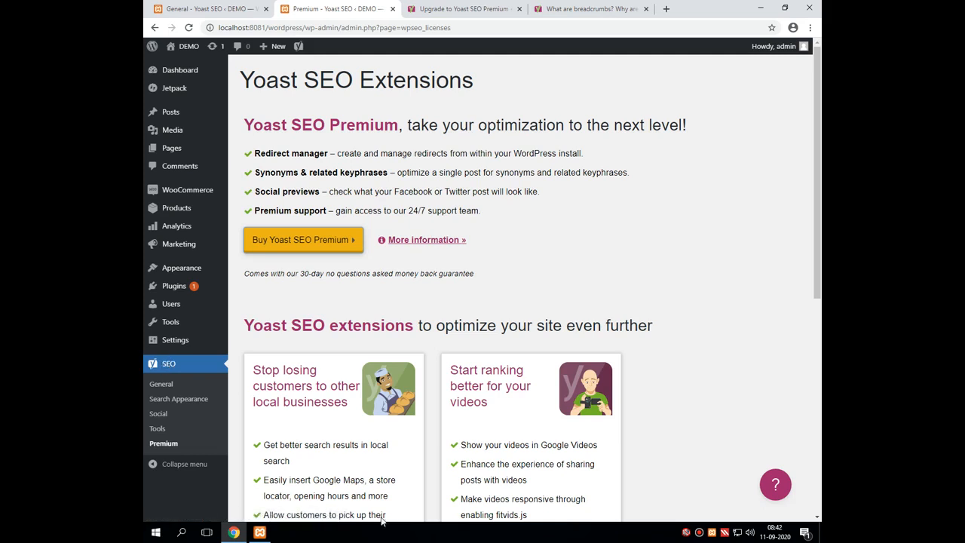
click(699, 533)
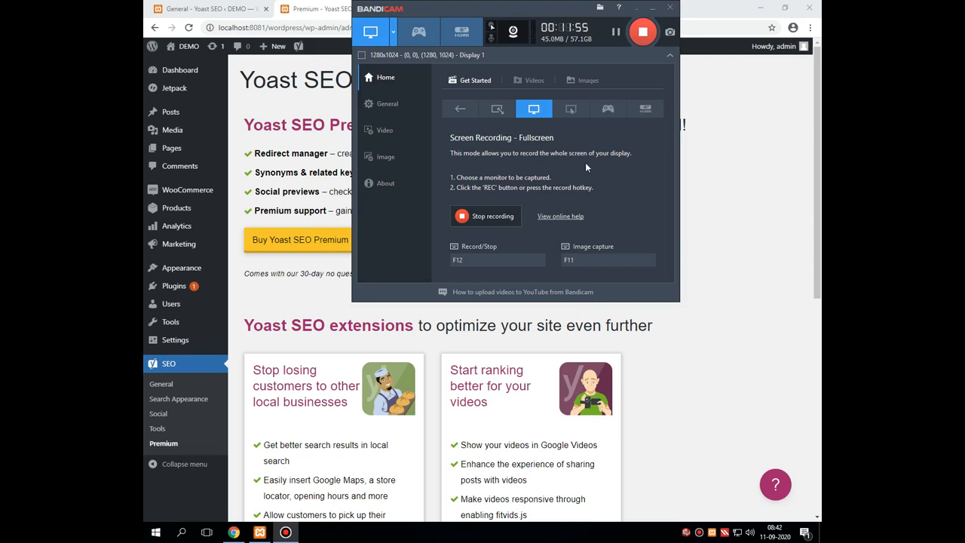
click(636, 8)
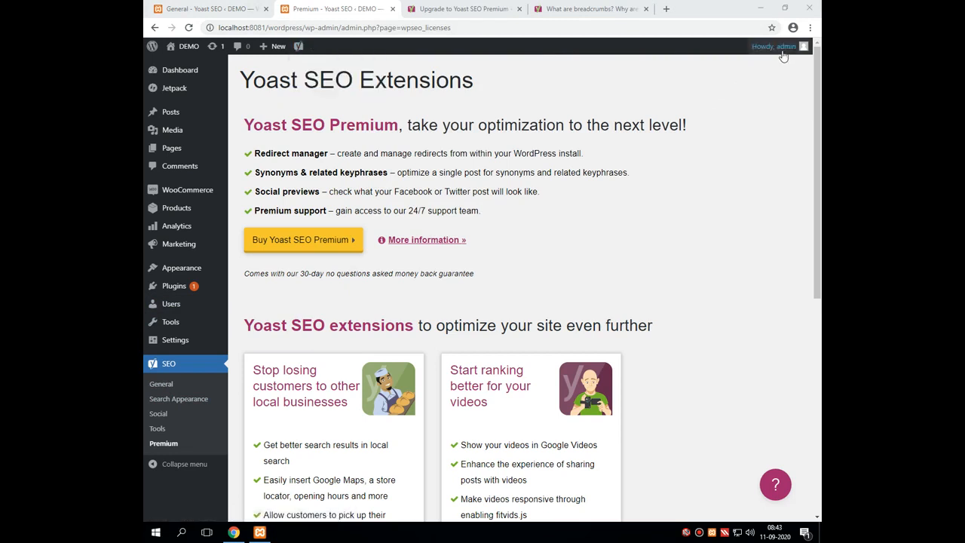
mouse_move(783, 53)
click(735, 100)
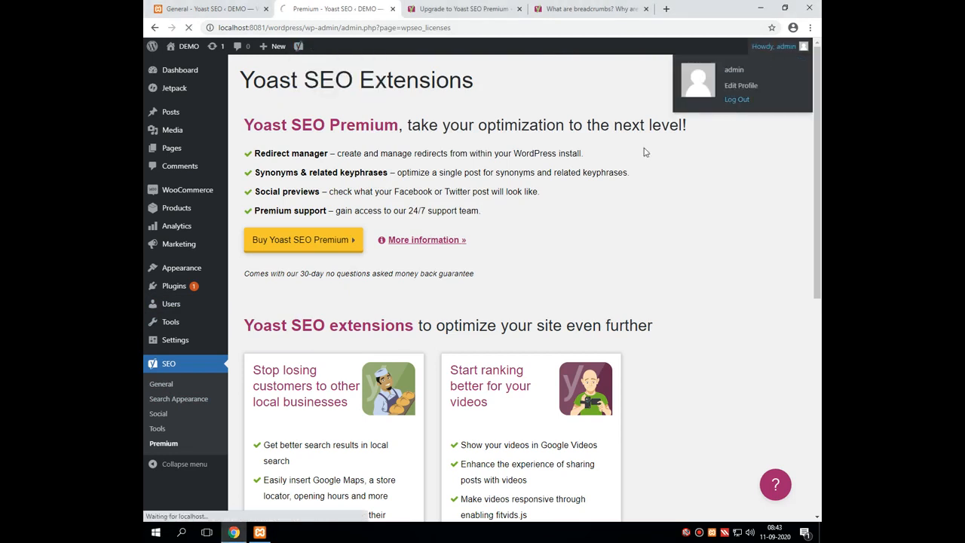